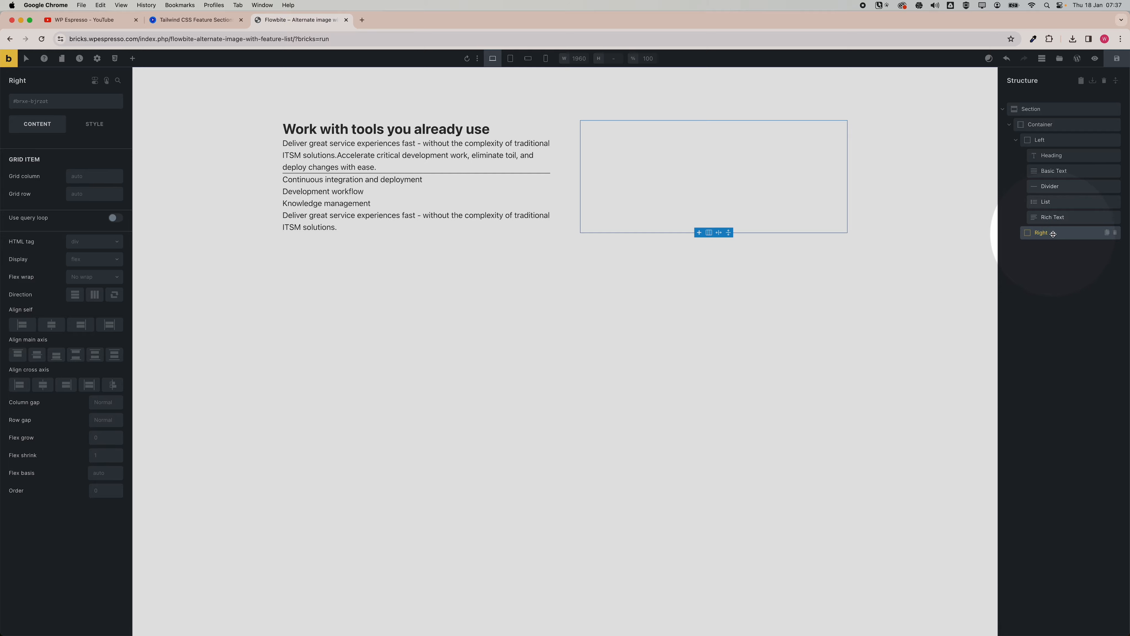
Add an Image element to the Right column and choose a photo for it.
click(132, 58)
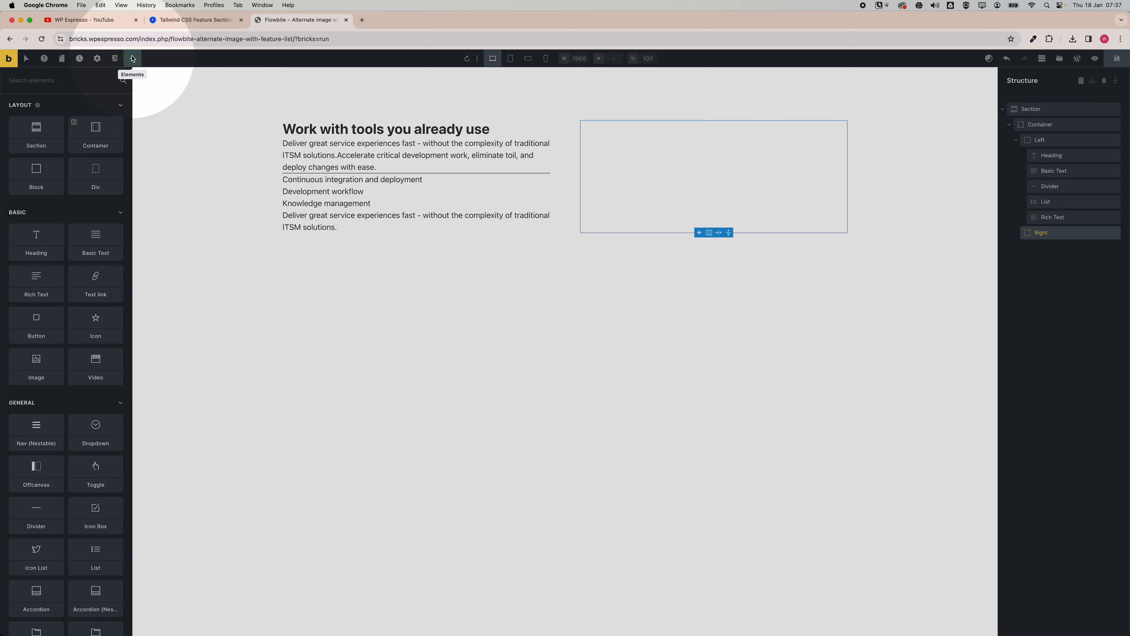
click(57, 85)
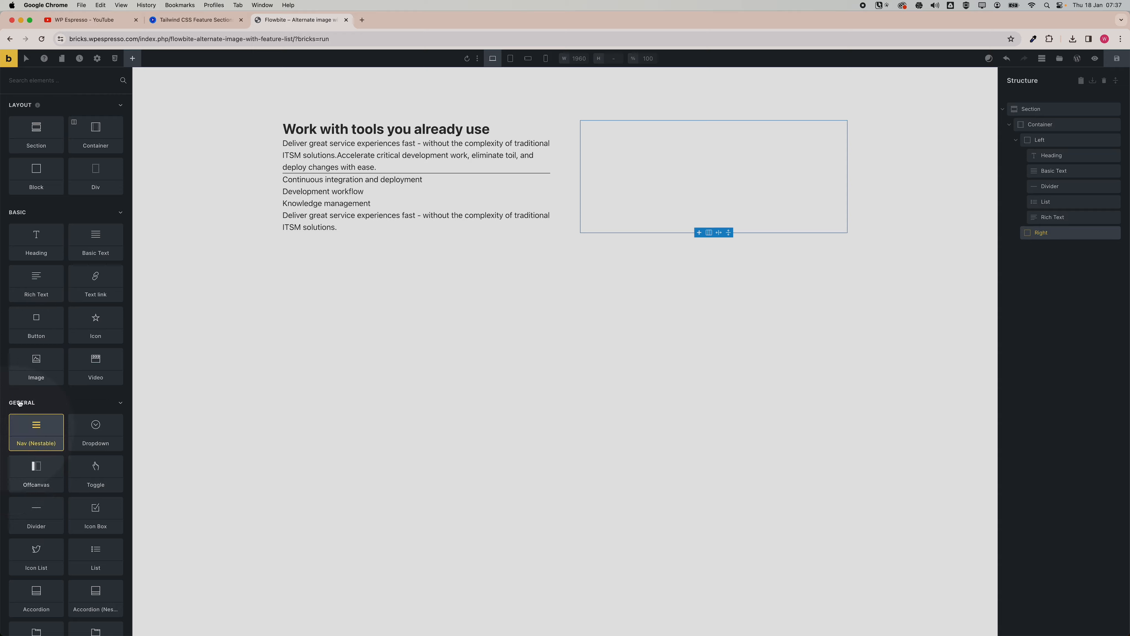
click(42, 371)
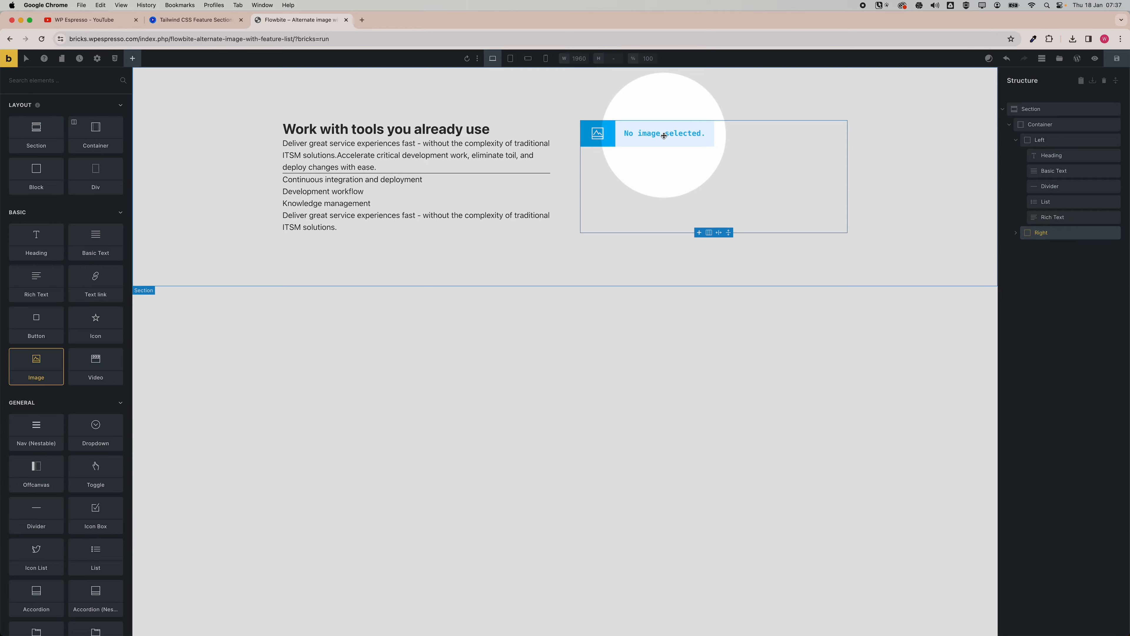
click(663, 135)
click(66, 156)
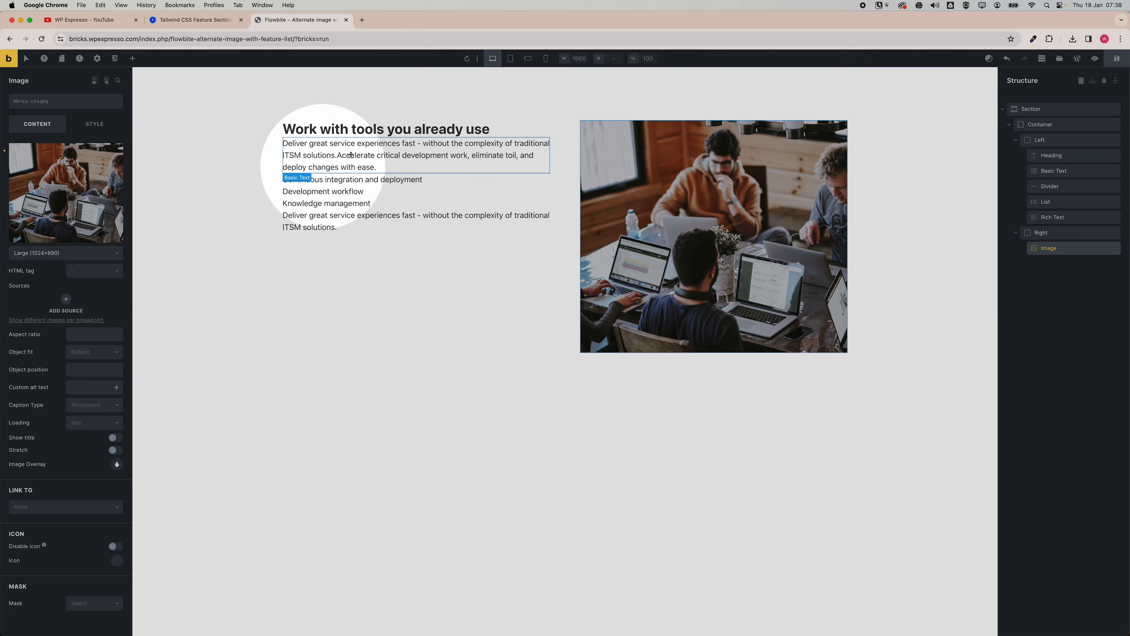
Compare the heading and list with the Flowbite reference section in the other tab.
click(369, 136)
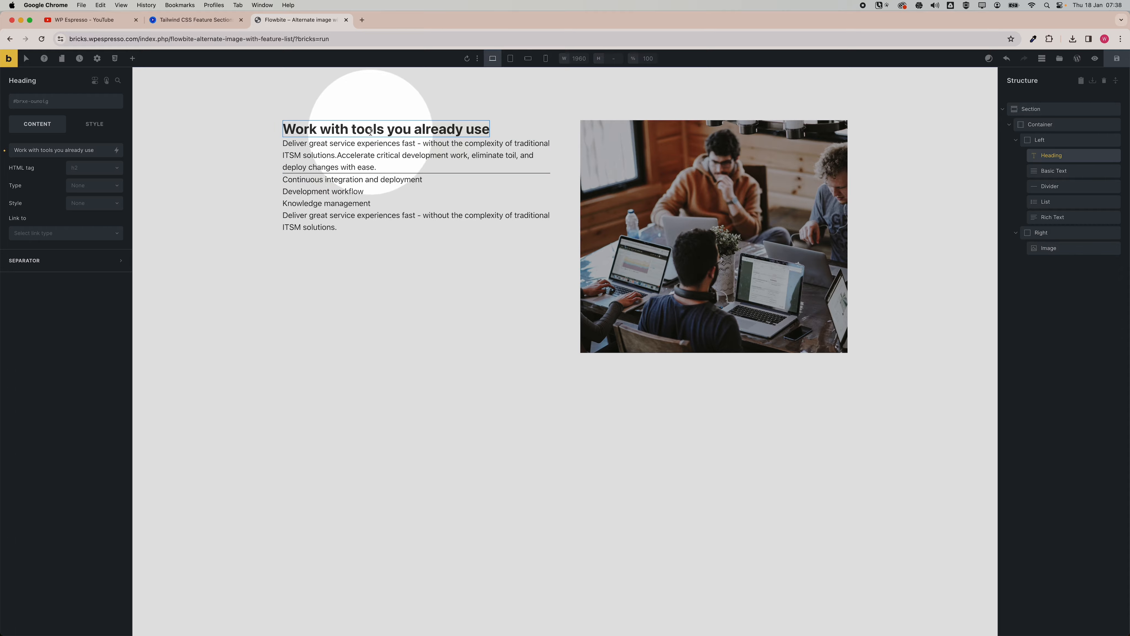
click(223, 27)
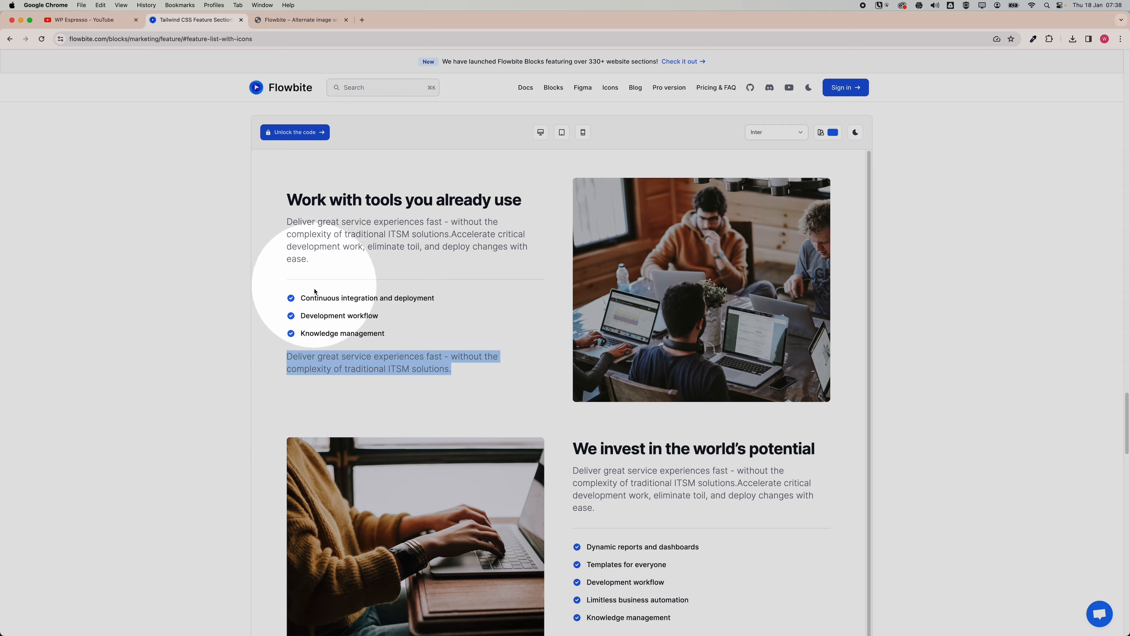
click(315, 349)
click(298, 20)
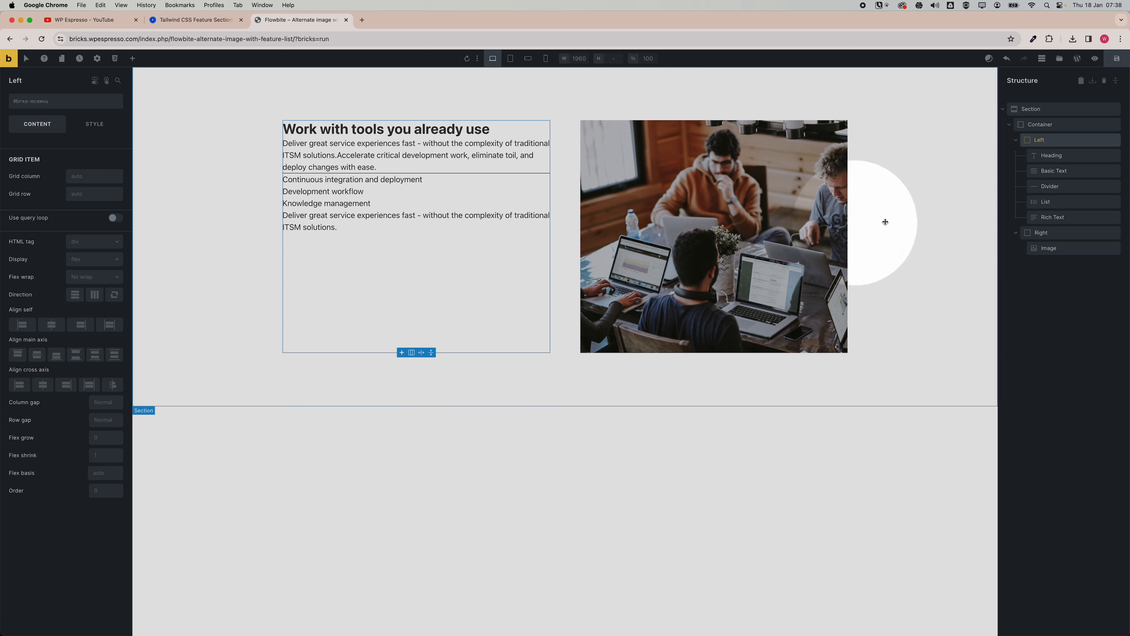
Generate BEM classes for the Left column and its children using the name left_column_one_alternate.
click(1016, 141)
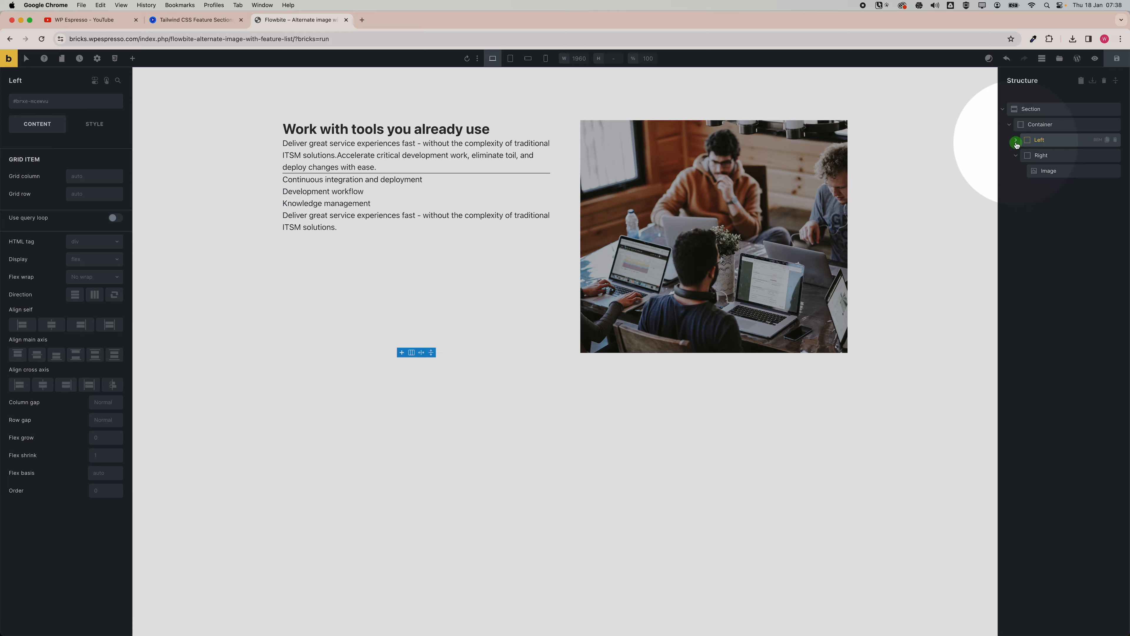
click(1044, 142)
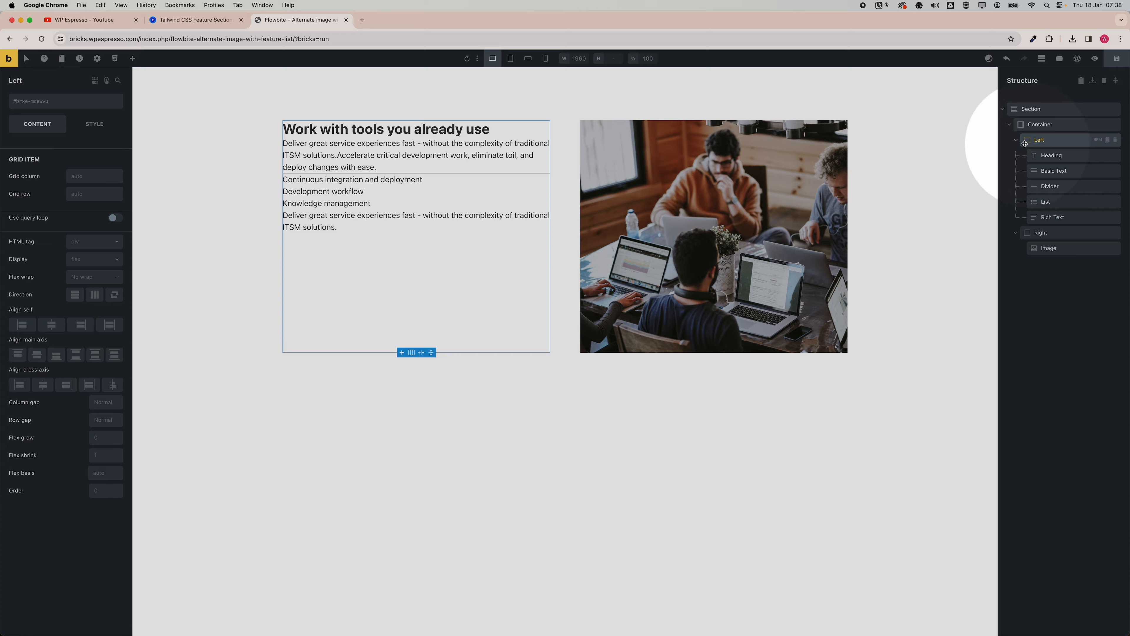
click(1098, 140)
text(_column_one)
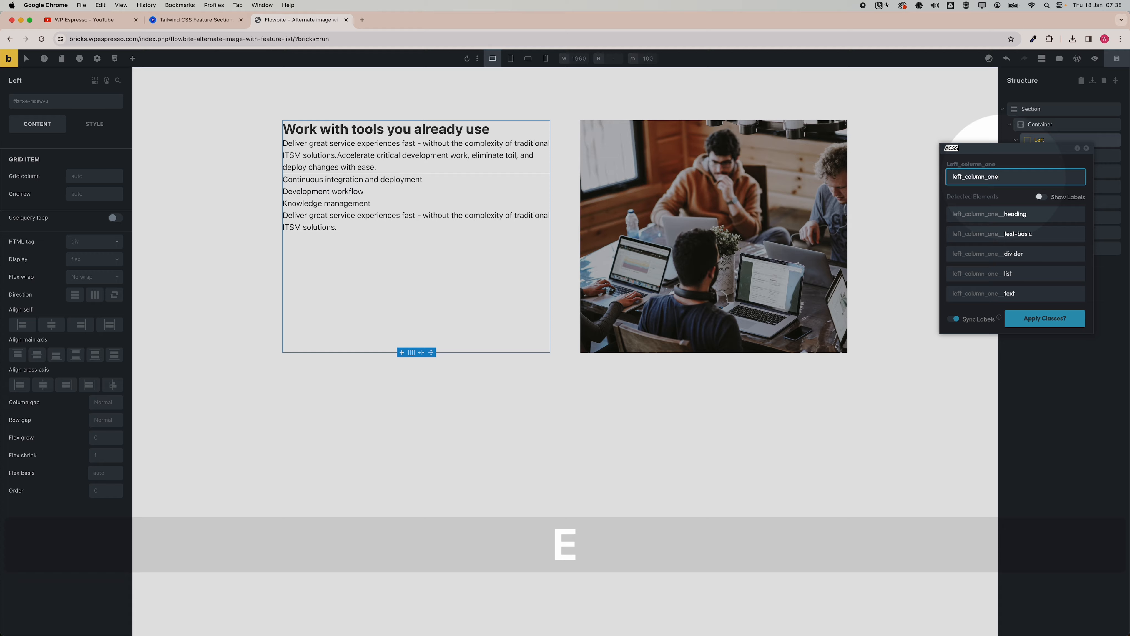
key(shift)
text(_alternate)
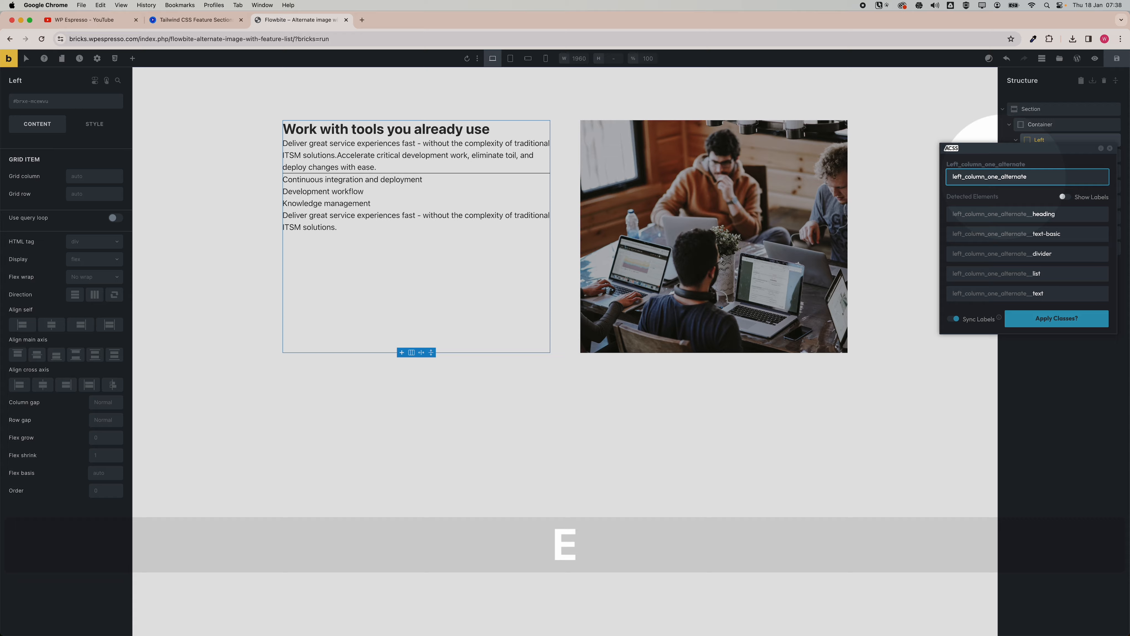
click(1051, 321)
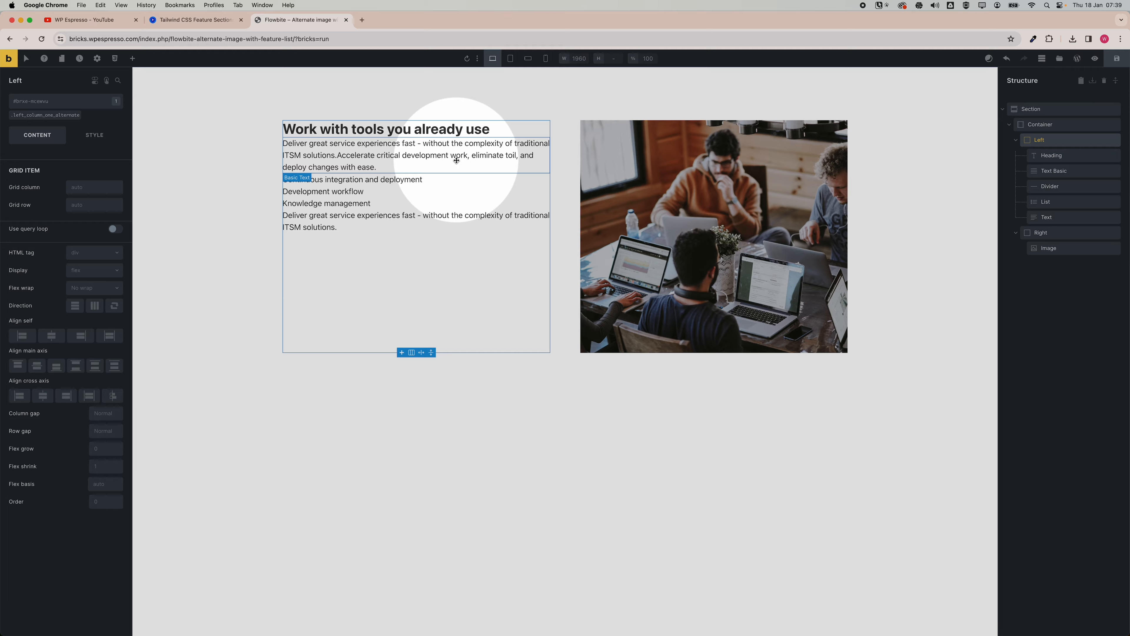
Set the Left column class's row gap to the S space variable.
click(38, 115)
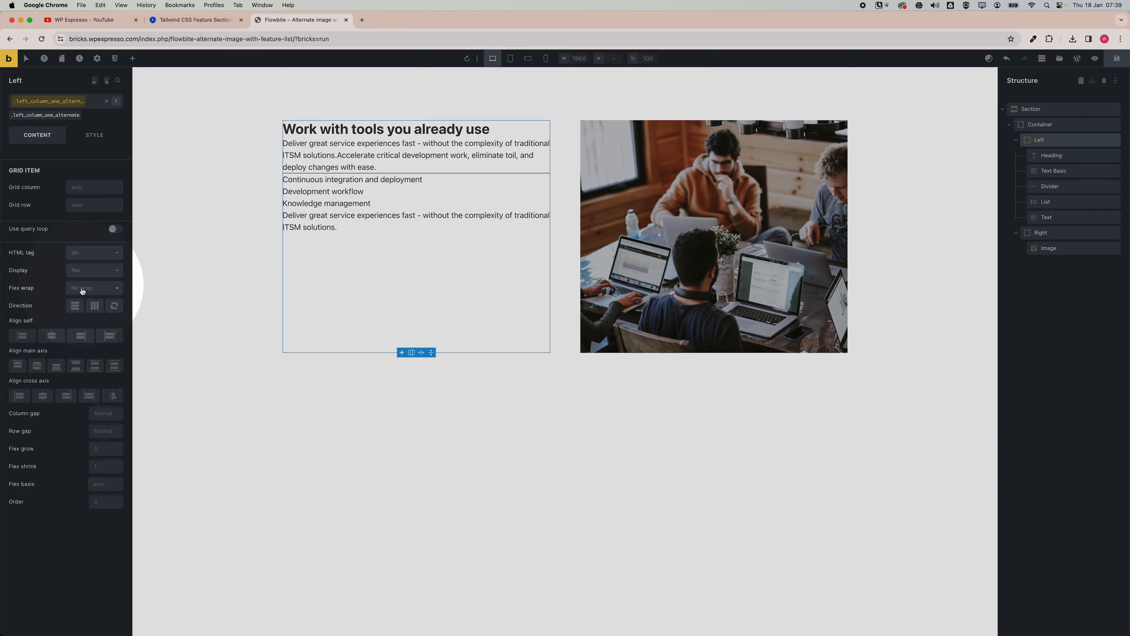
right_click(94, 434)
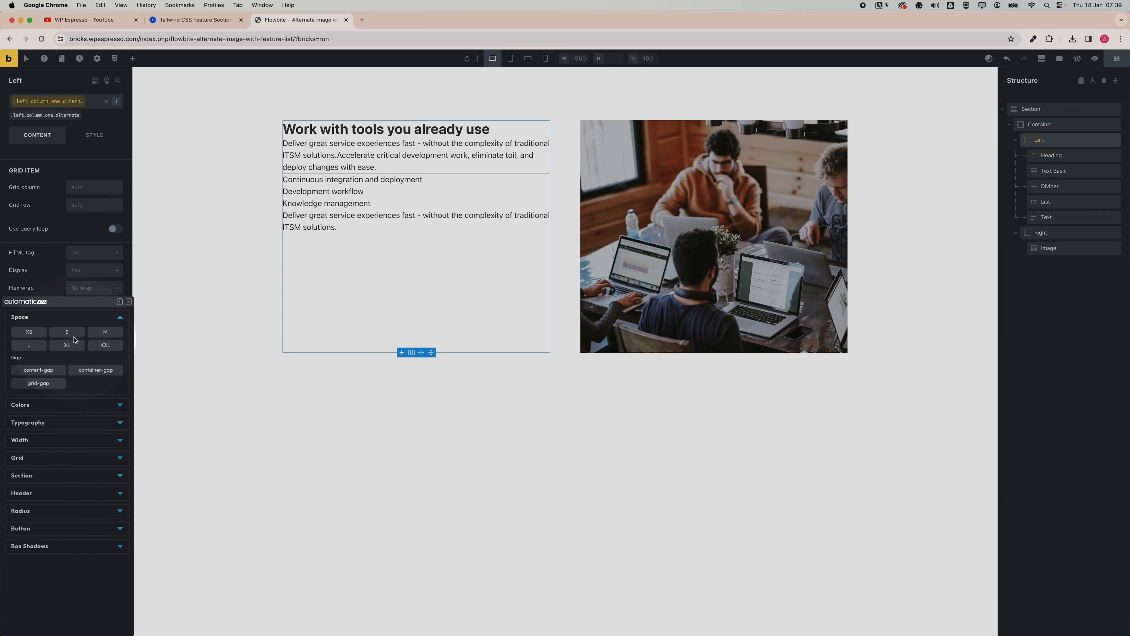
click(73, 334)
Set the heading's HTML tag to h2.
click(1051, 156)
click(87, 179)
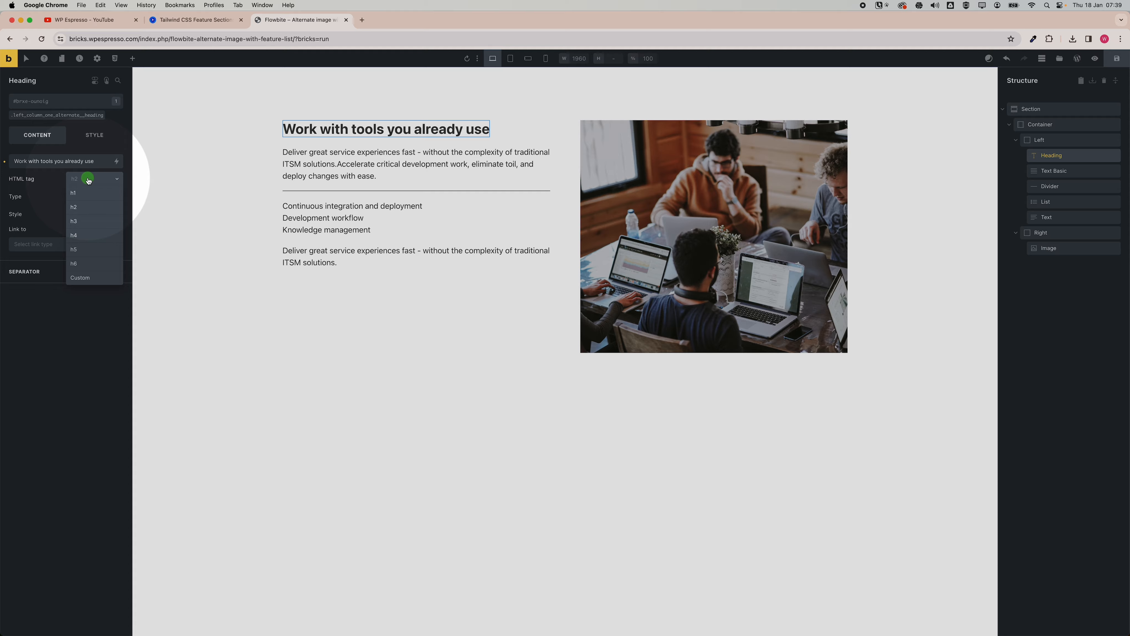
click(92, 206)
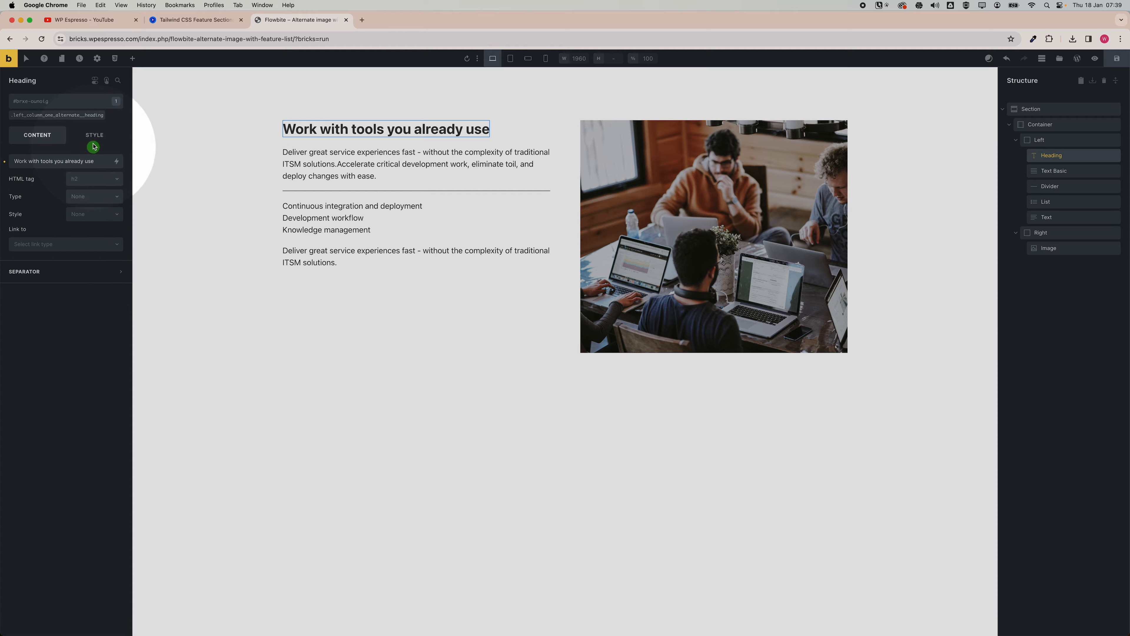
Set the heading class's font size to the XXL text variable.
click(58, 116)
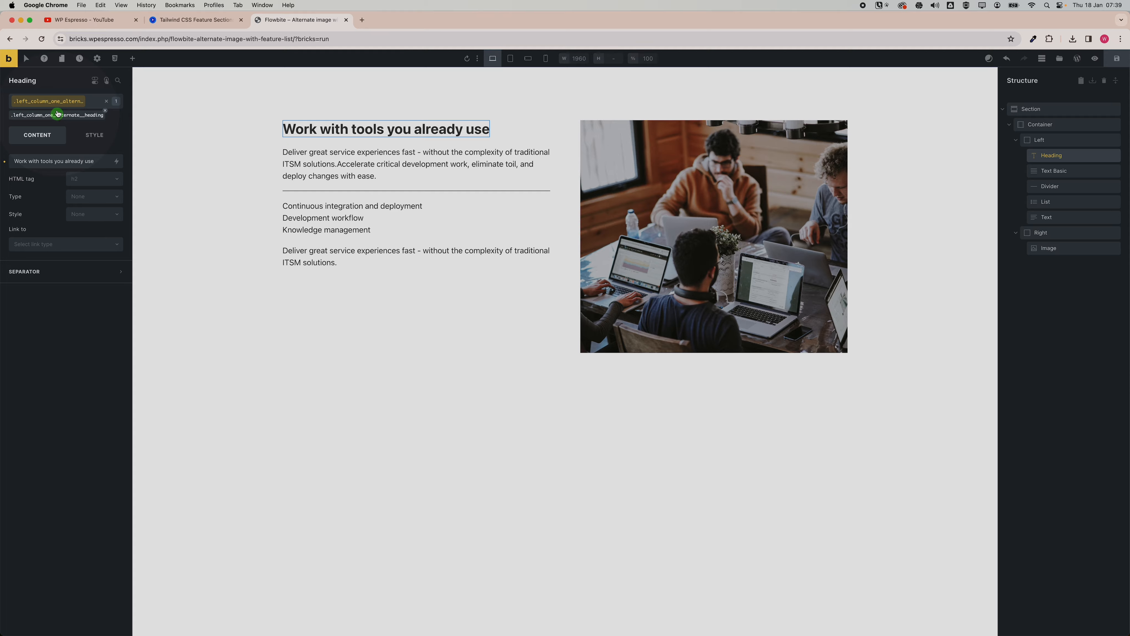
click(89, 141)
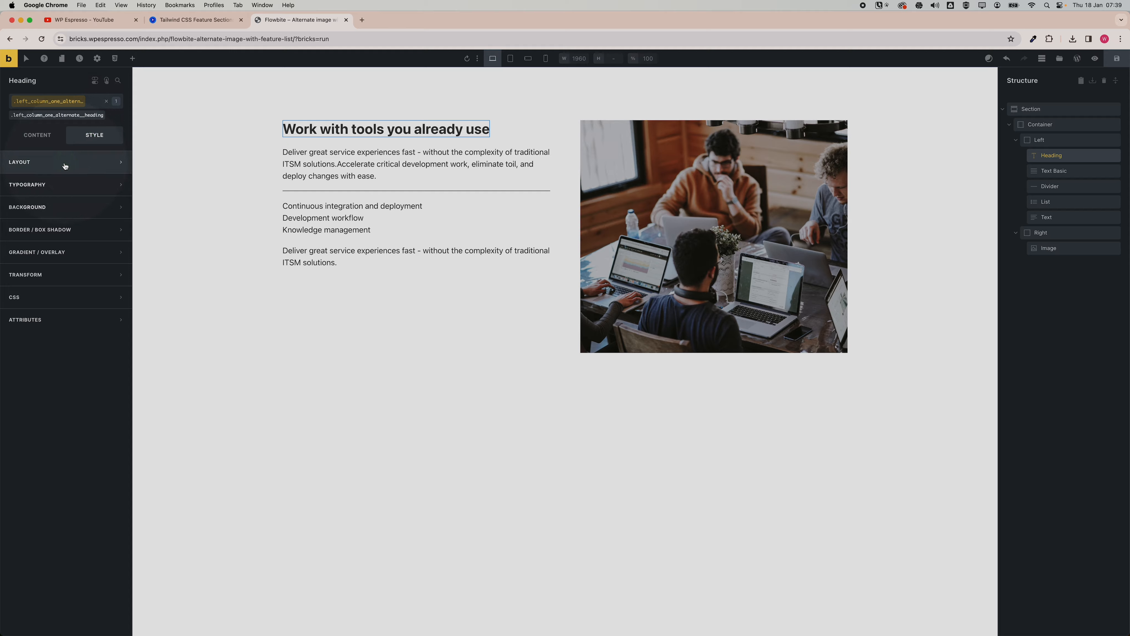
click(64, 184)
right_click(93, 229)
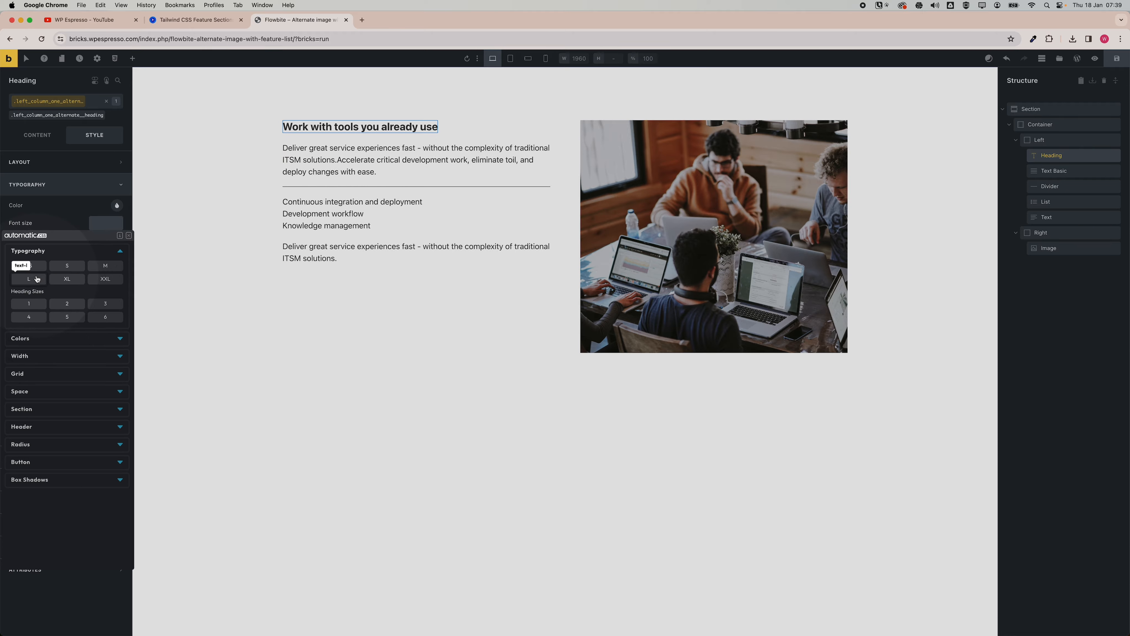
click(105, 279)
Change the heading font size to calc(var(--text-xxl)/1.5).
click(59, 223)
text(calc)
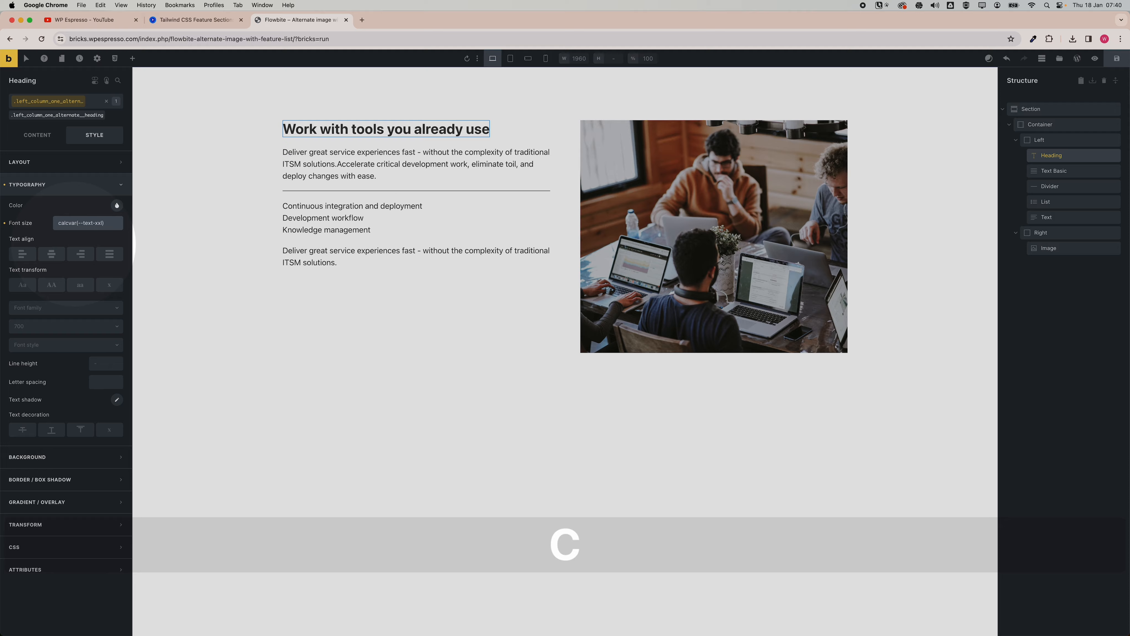
text(()
key(Right)
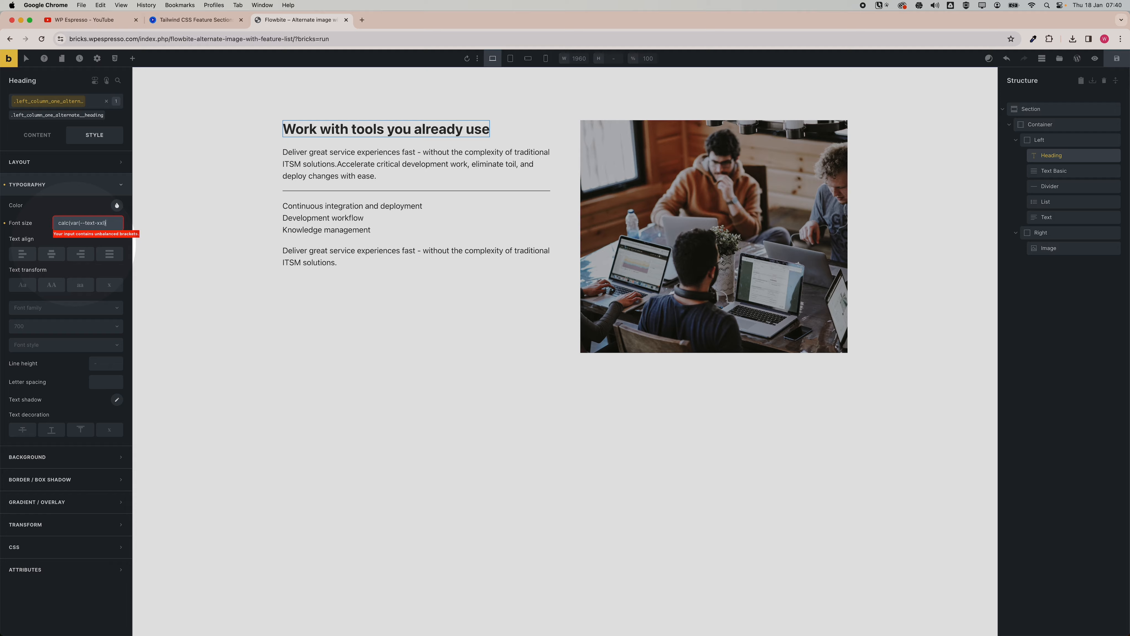
text(=)
key(BackSpace)
text(/)
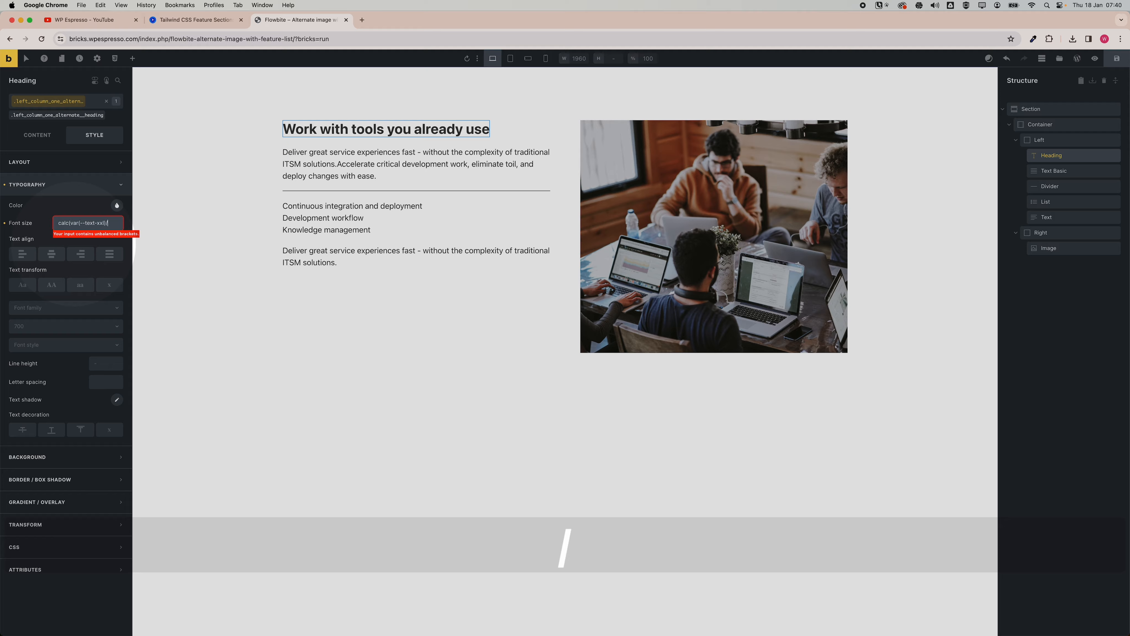
text(2))
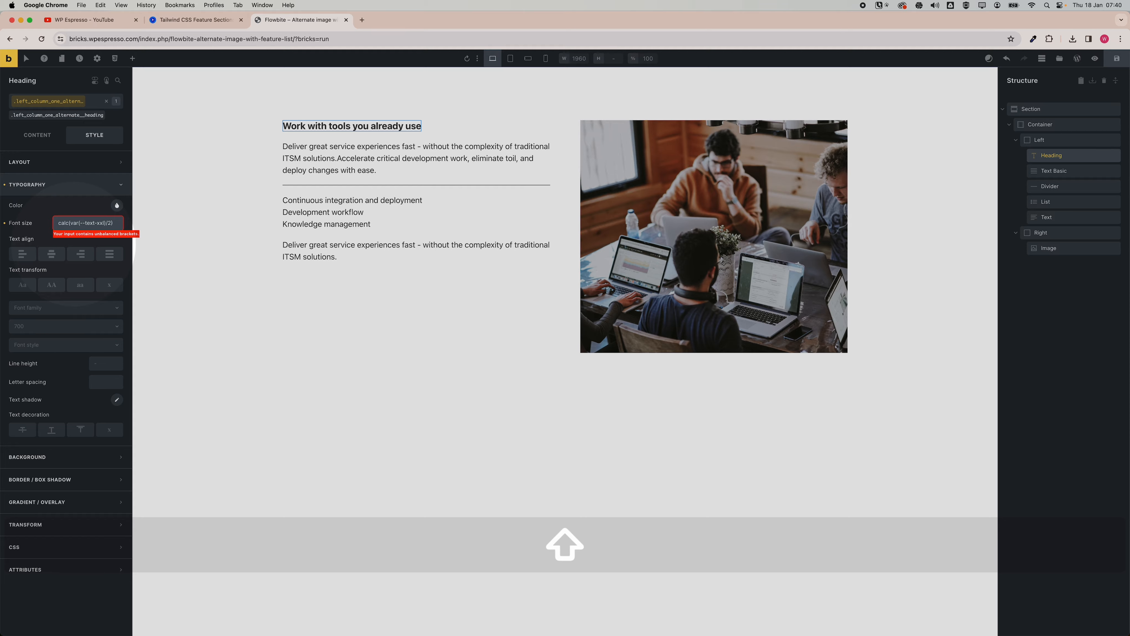
key(Left)
key(BackSpace)
text(1)
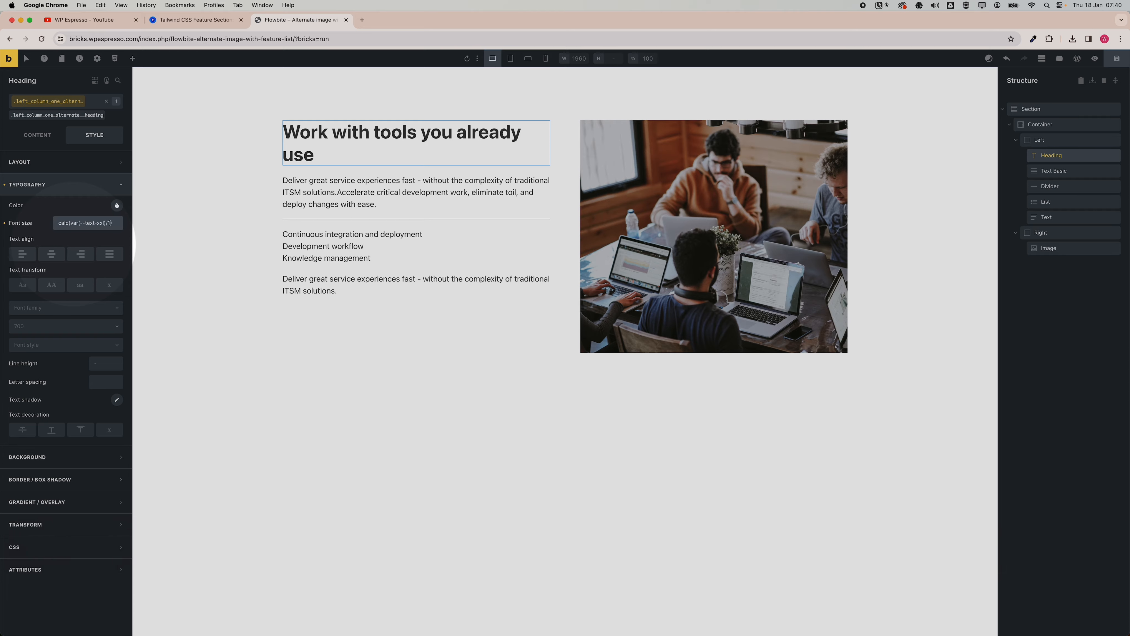
text(.5)
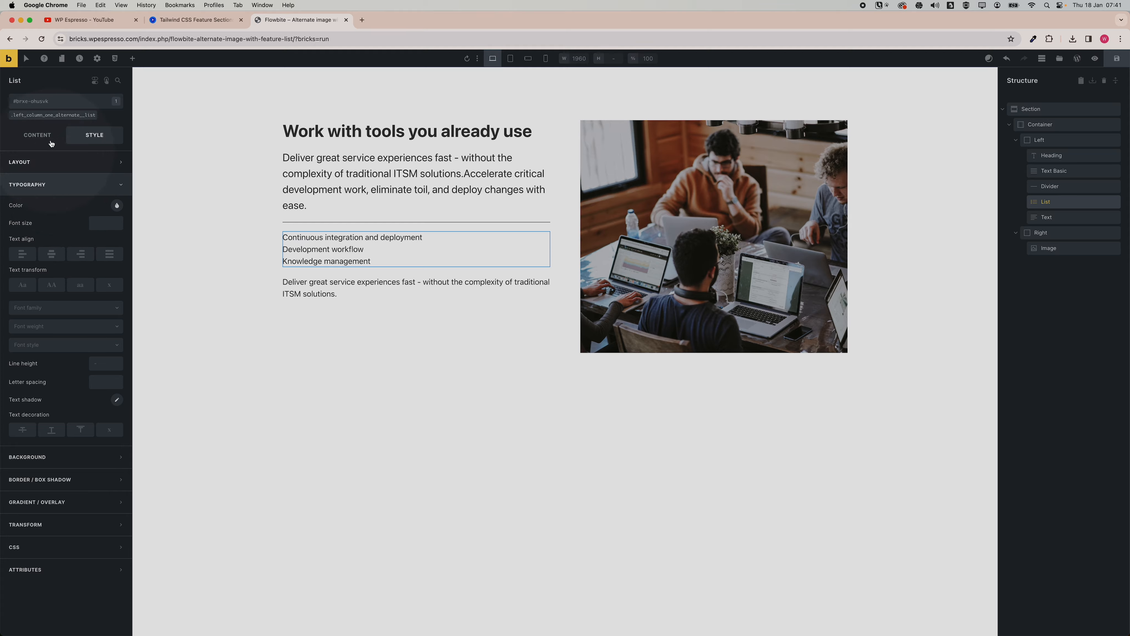
Start picking a Fontawesome - Solid icon for the list class's items.
click(47, 116)
click(39, 136)
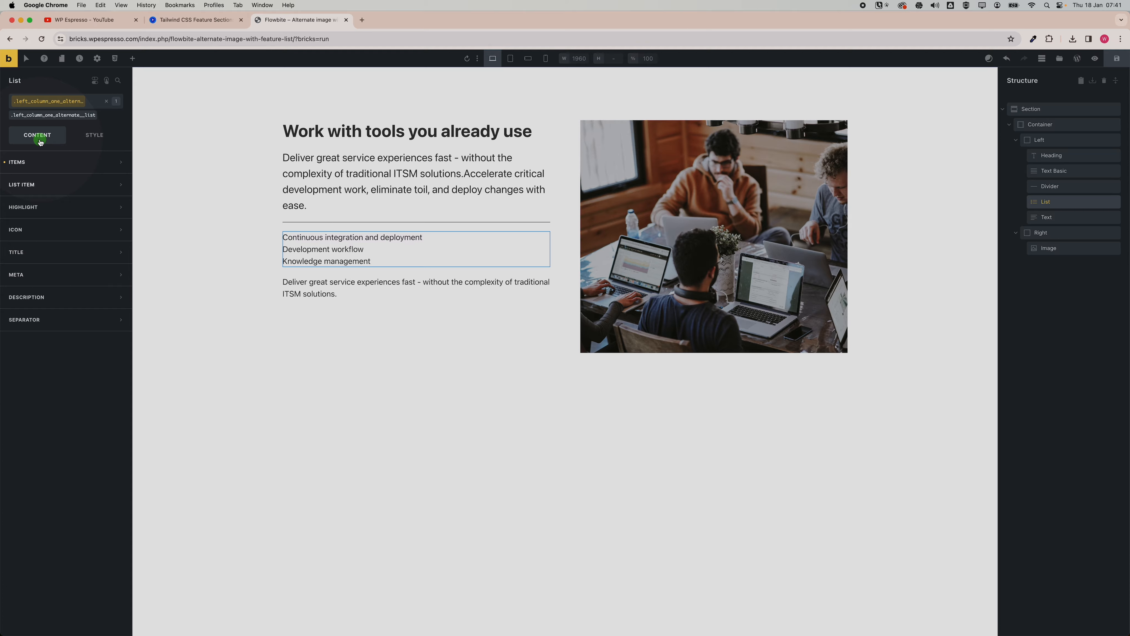
click(38, 231)
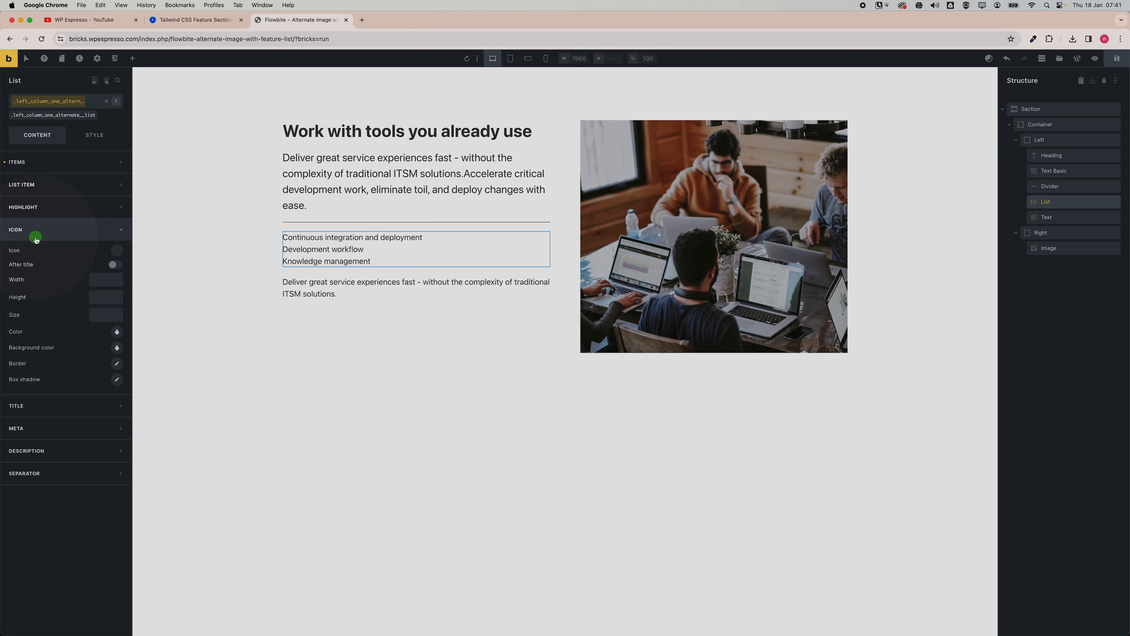
click(117, 252)
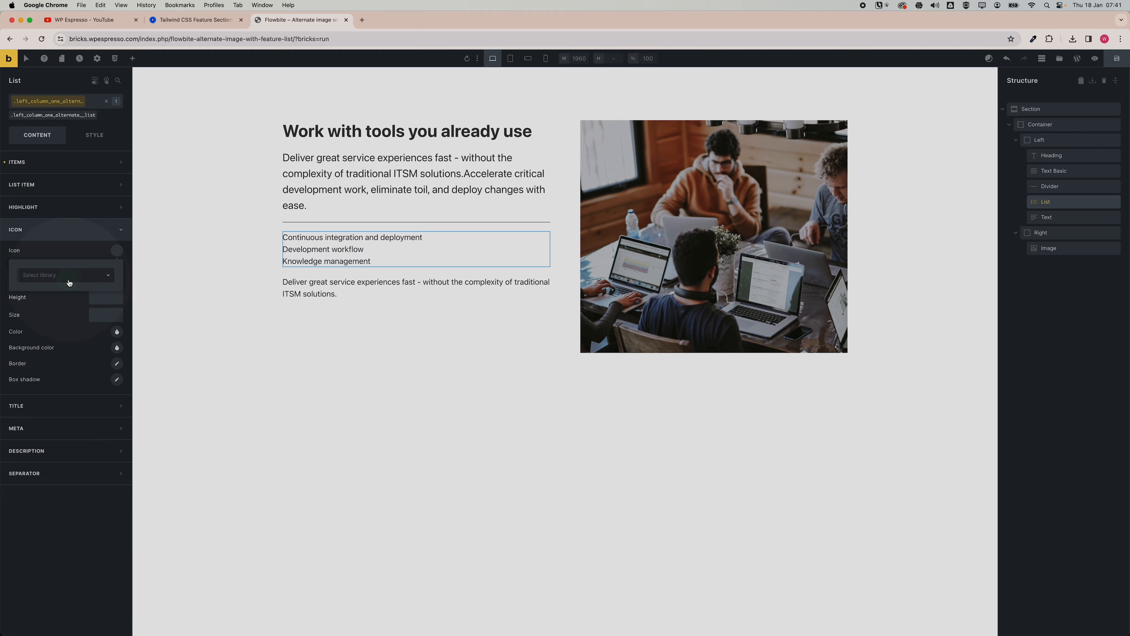
click(67, 275)
click(72, 316)
click(61, 296)
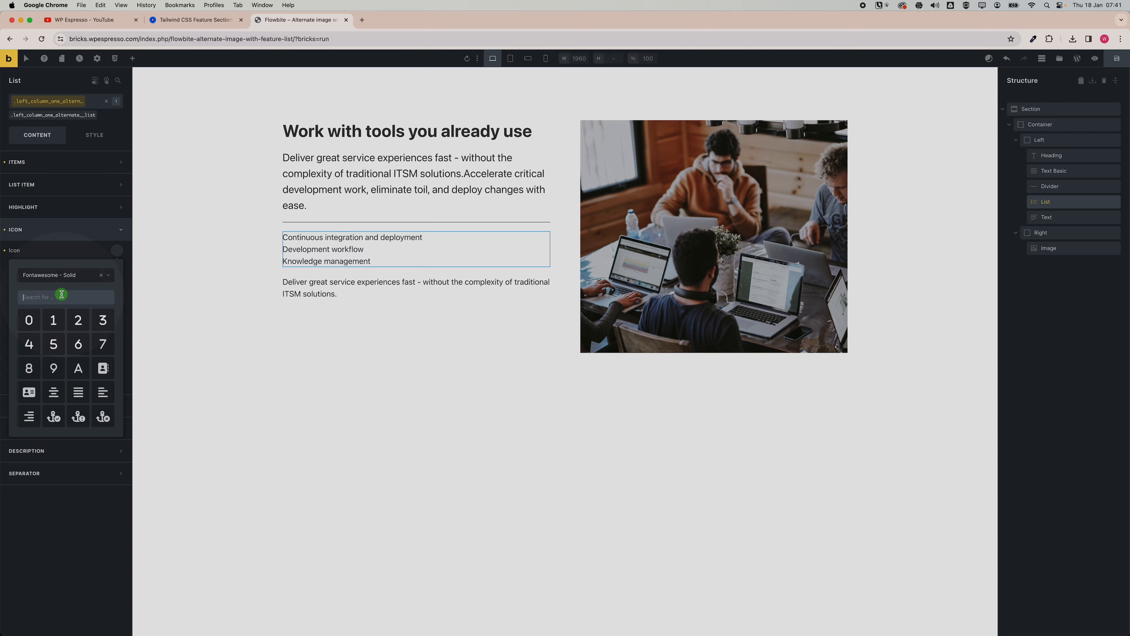
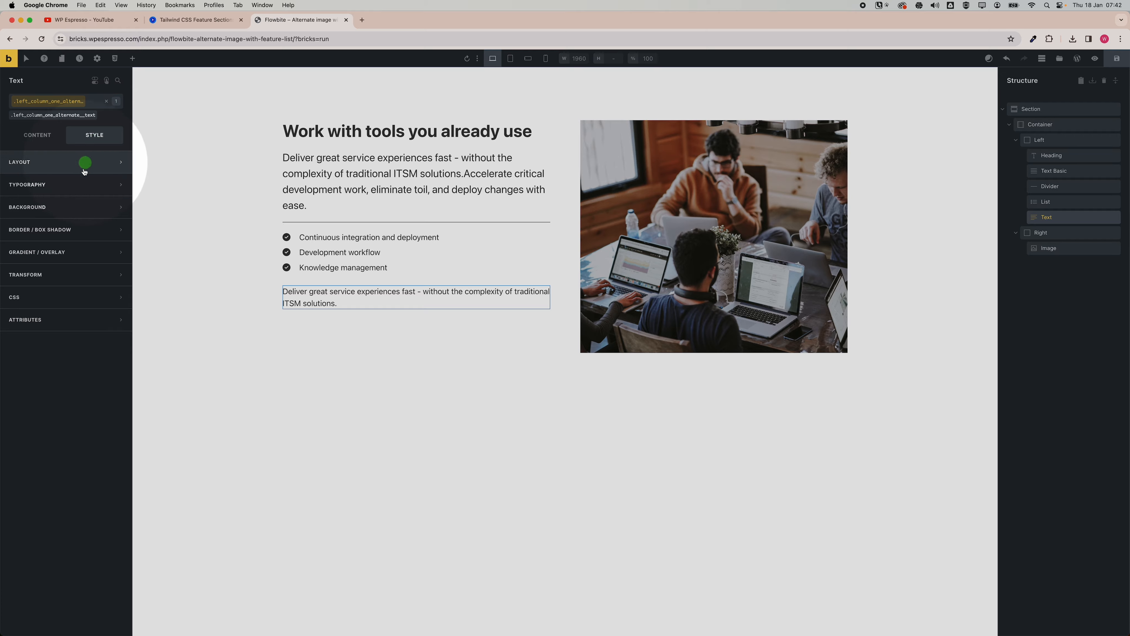
Set the text class's font size to the M text variable, then change it to calc(var(--text-m)*1.2).
click(83, 184)
click(101, 223)
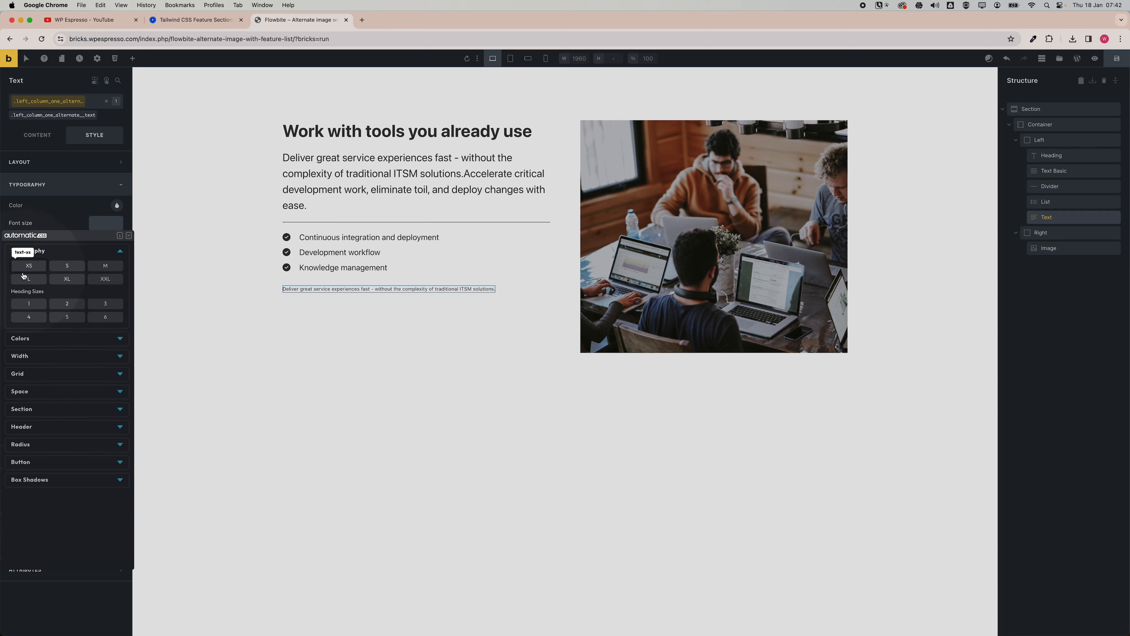
click(100, 267)
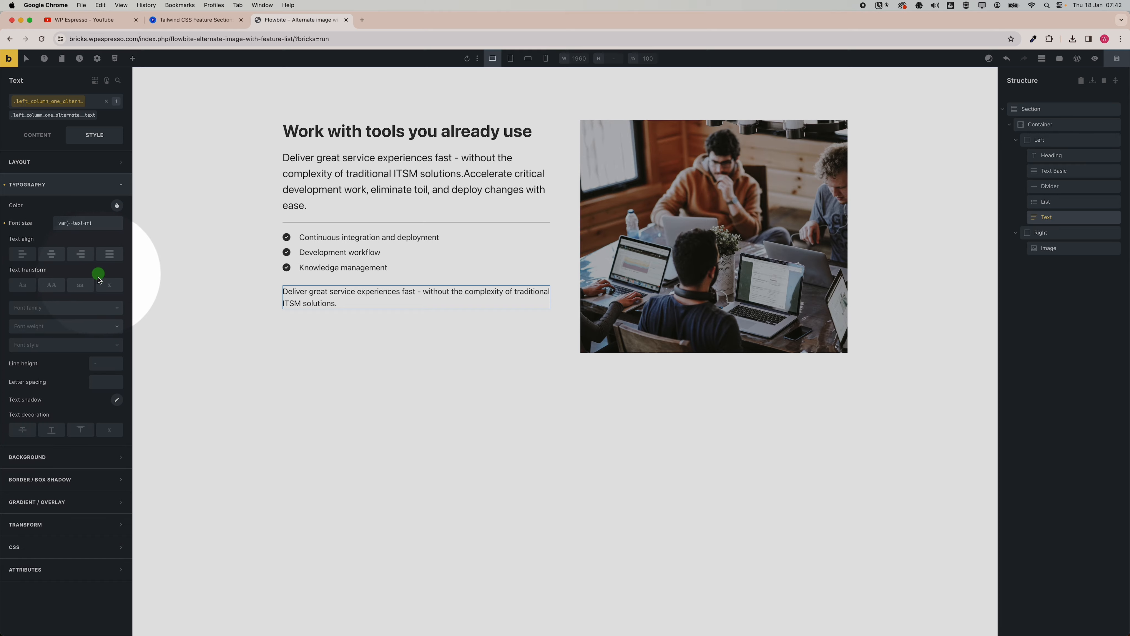
click(59, 222)
text(calc)
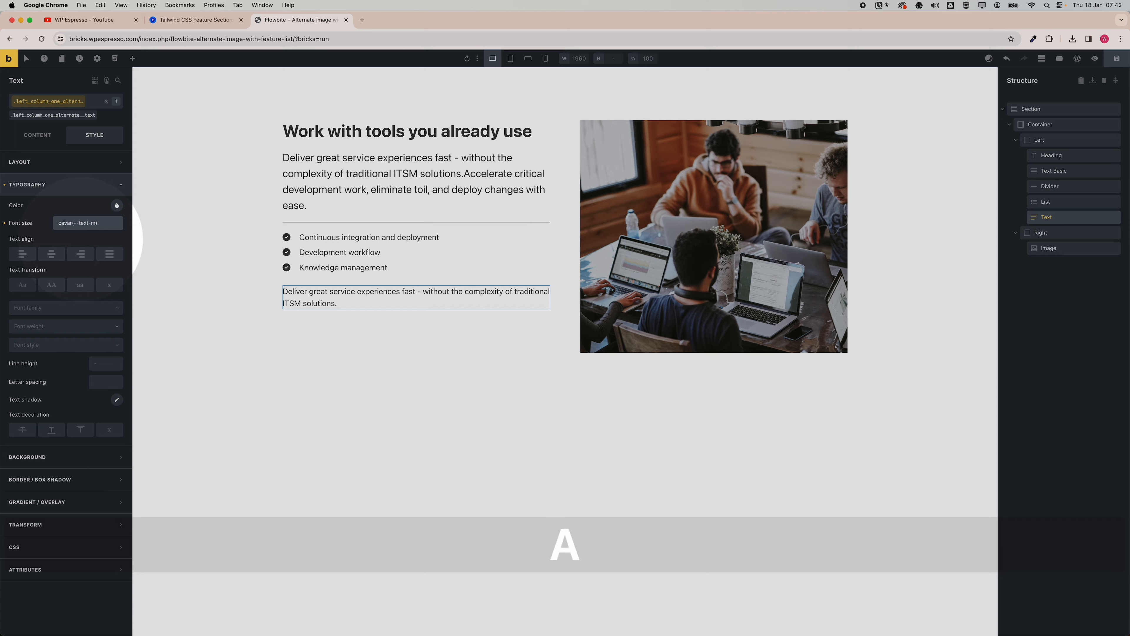
text(()
click(107, 224)
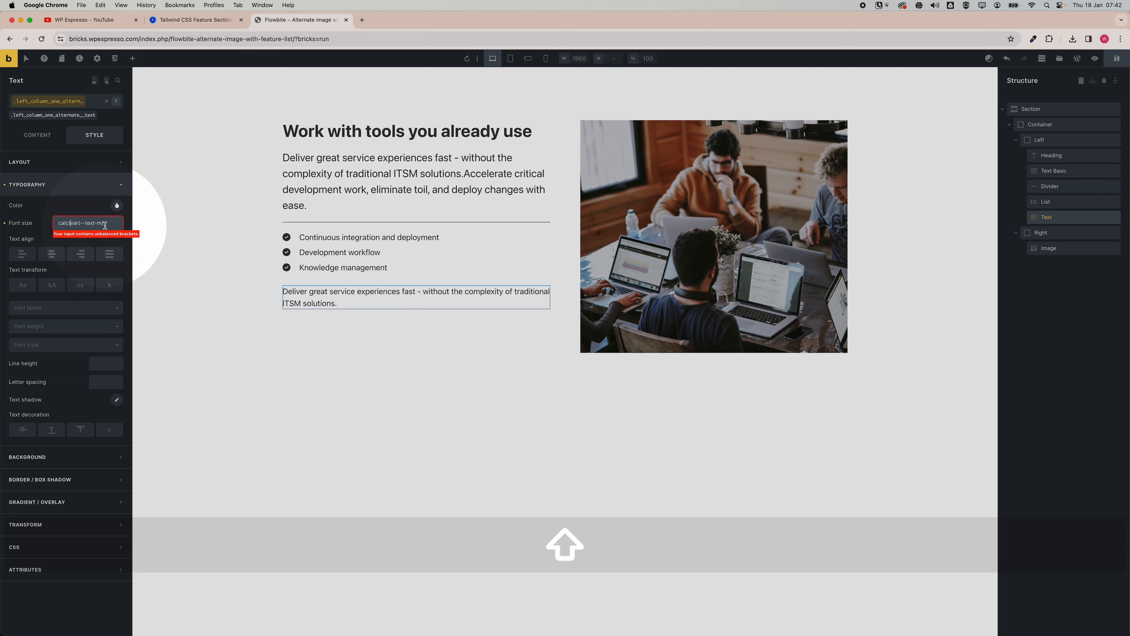
text(*)
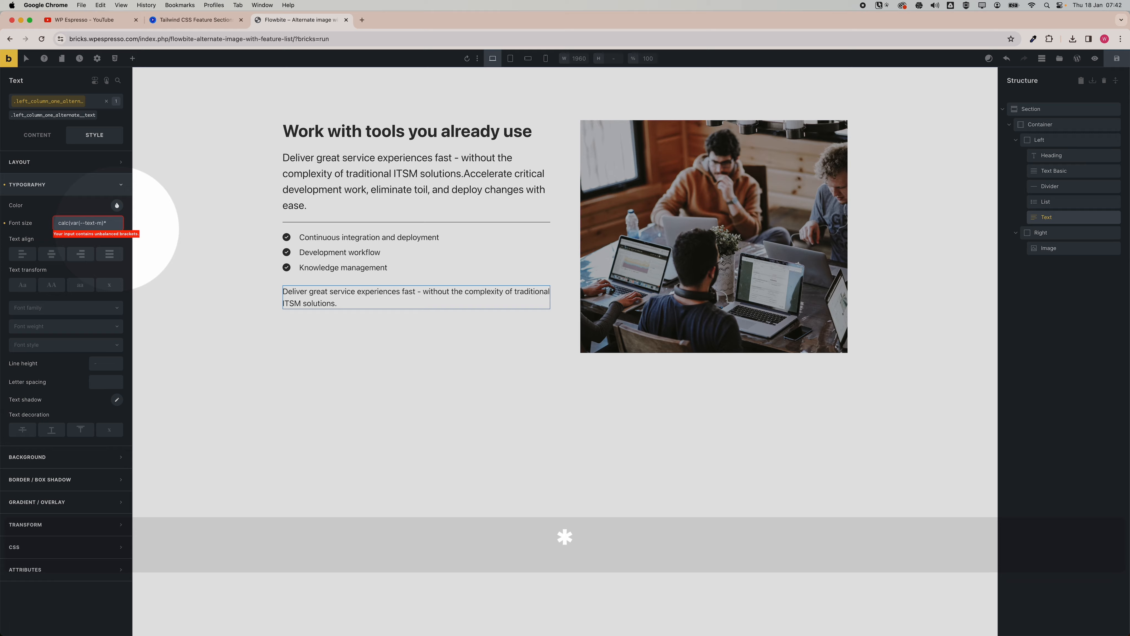
text(1.2)
key(BackSpace)
text(1))
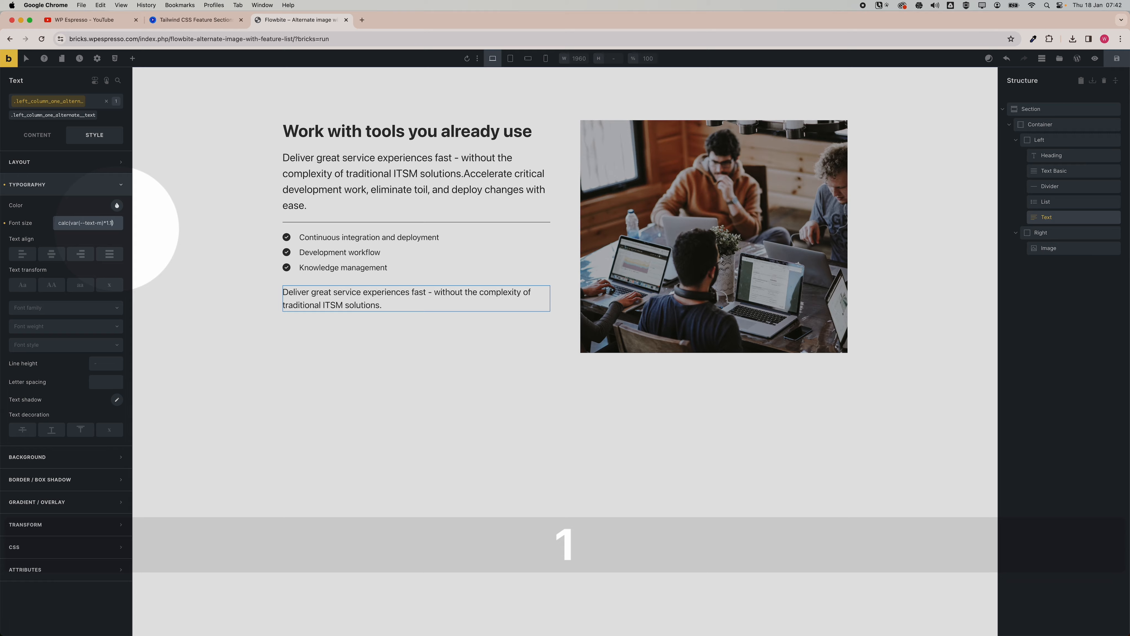
key(BackSpace)
text(2)
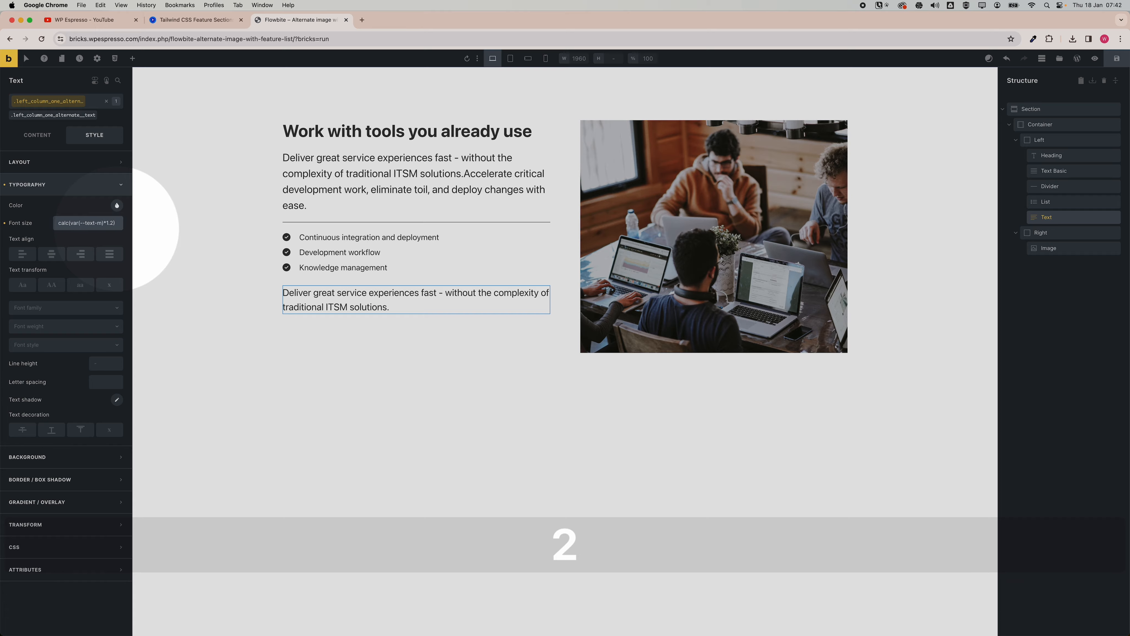
Apply a grey text colour to the closing text and to the intro basic text paragraph.
click(116, 205)
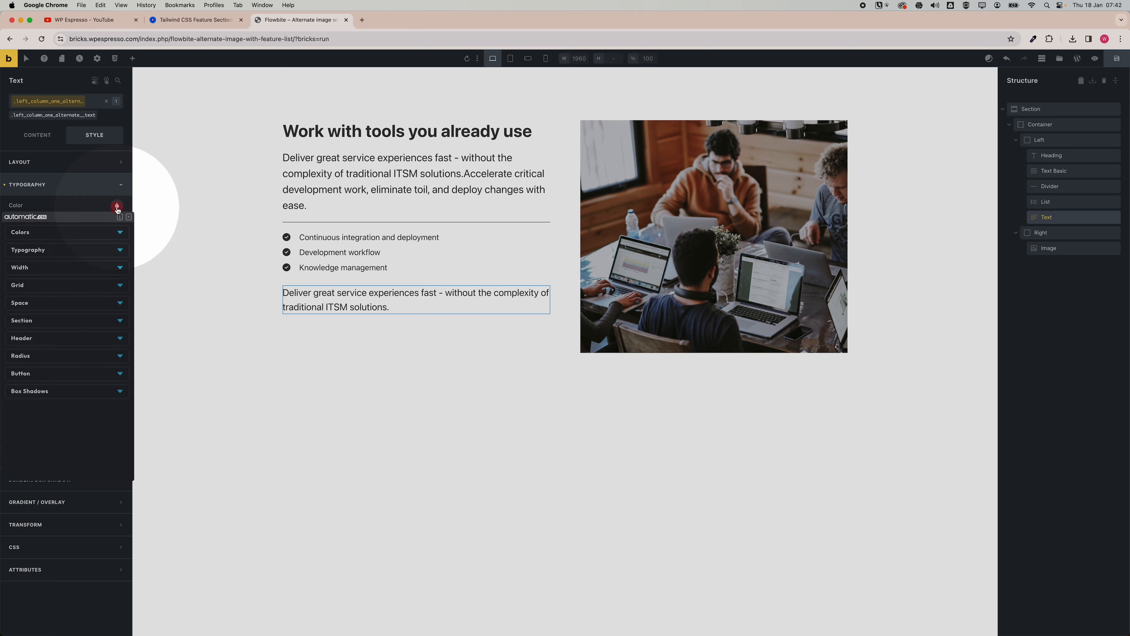
click(45, 405)
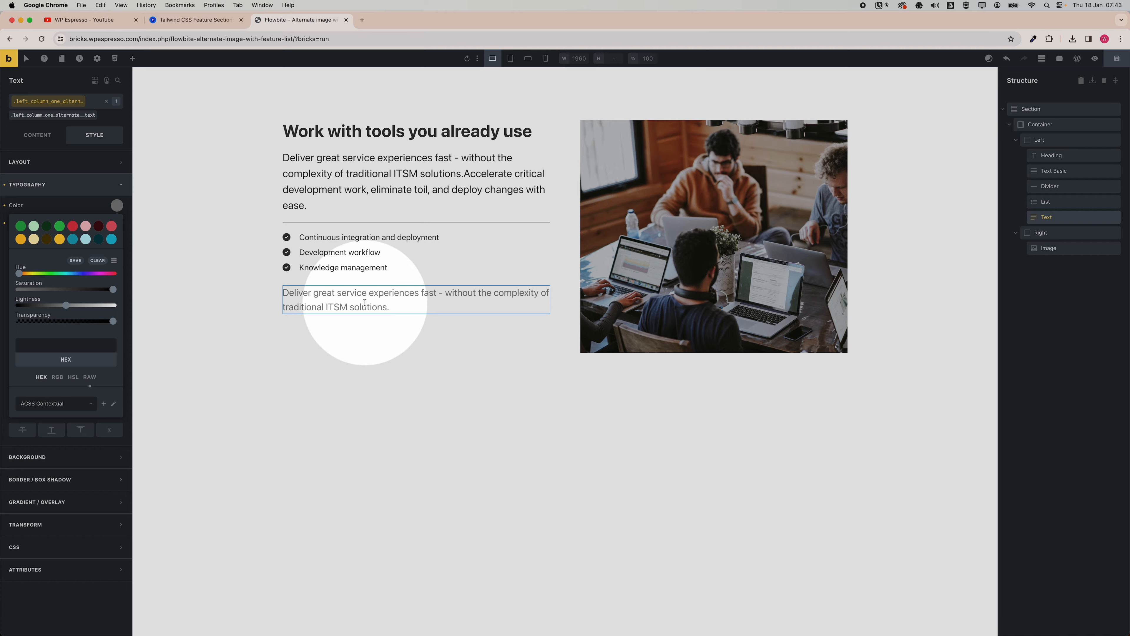
click(384, 181)
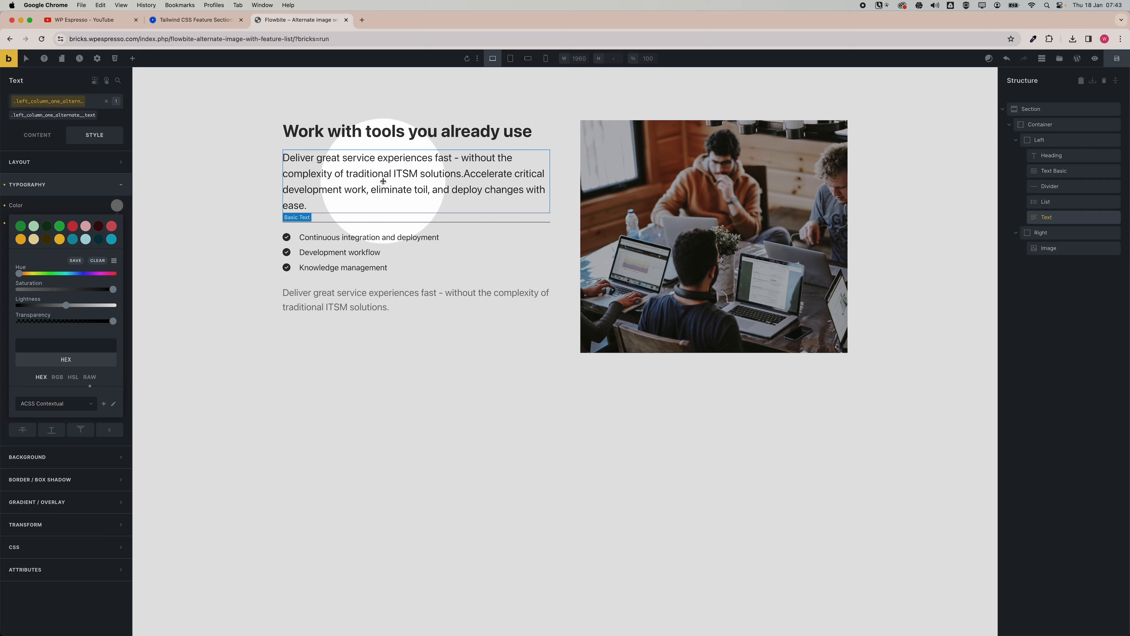
click(116, 205)
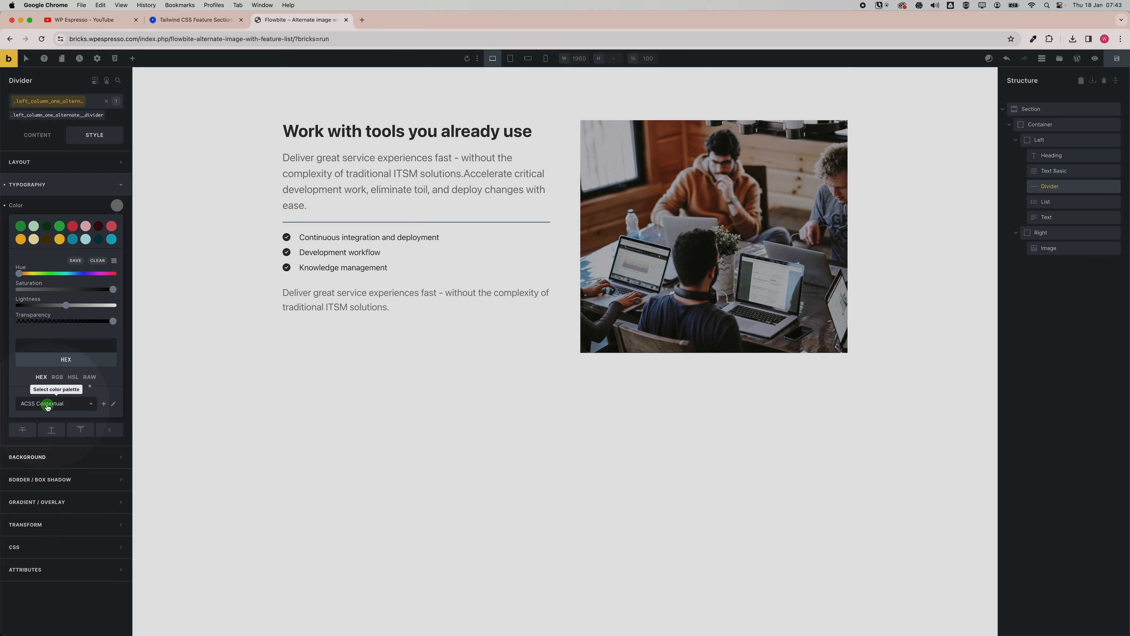
Set the divider's colour to a light shade colour from the Automatic.css palette.
click(324, 268)
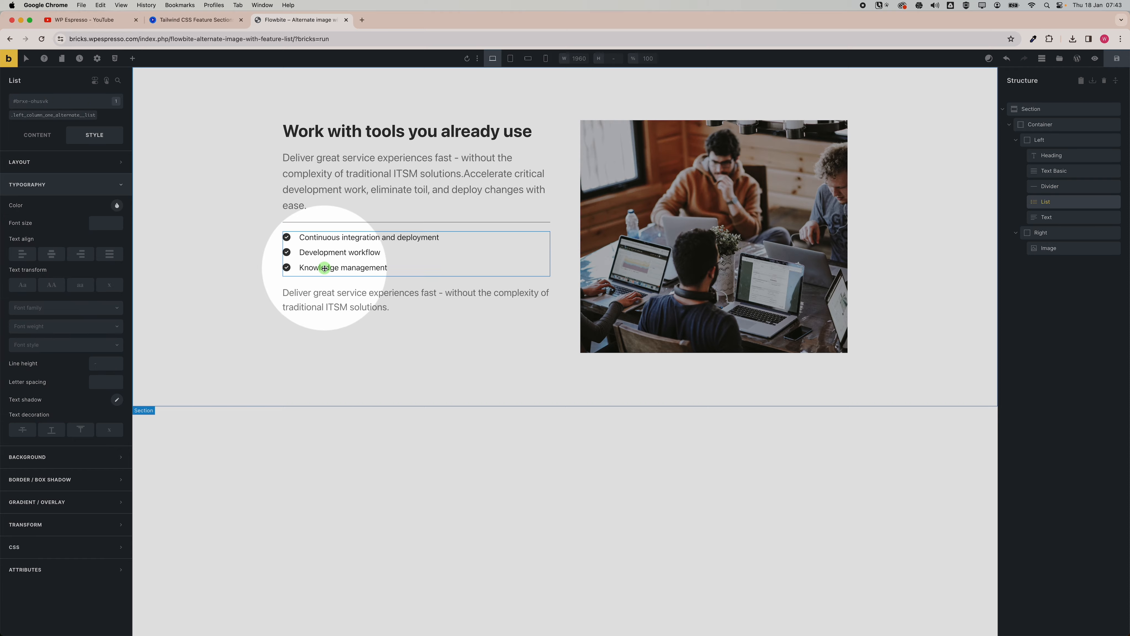
click(340, 223)
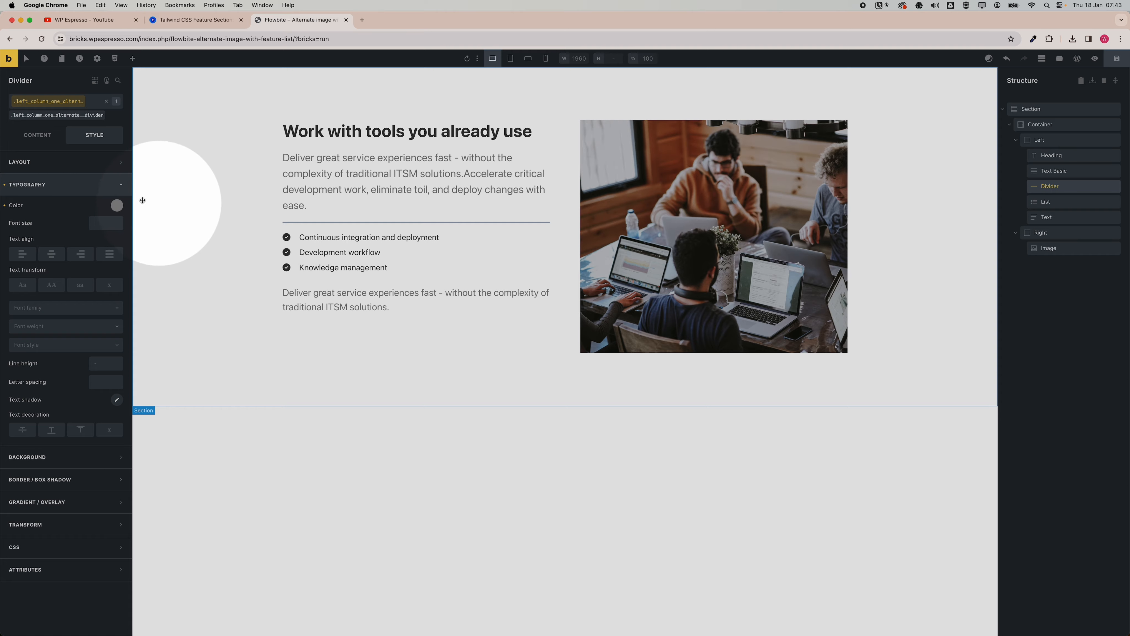
click(6, 185)
click(37, 135)
click(117, 248)
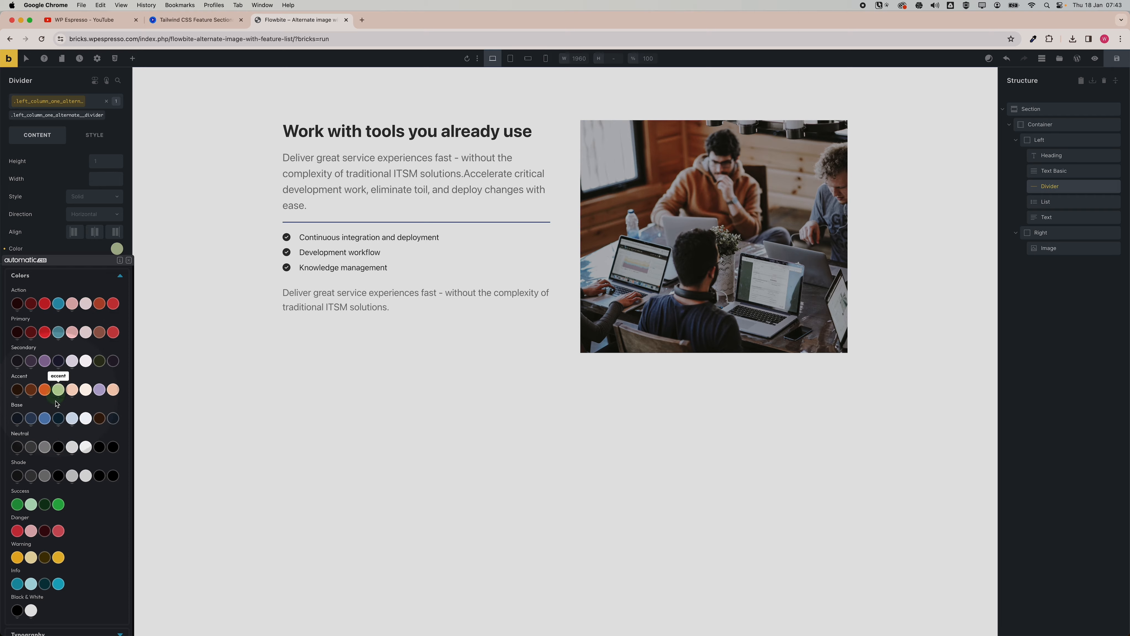
click(72, 447)
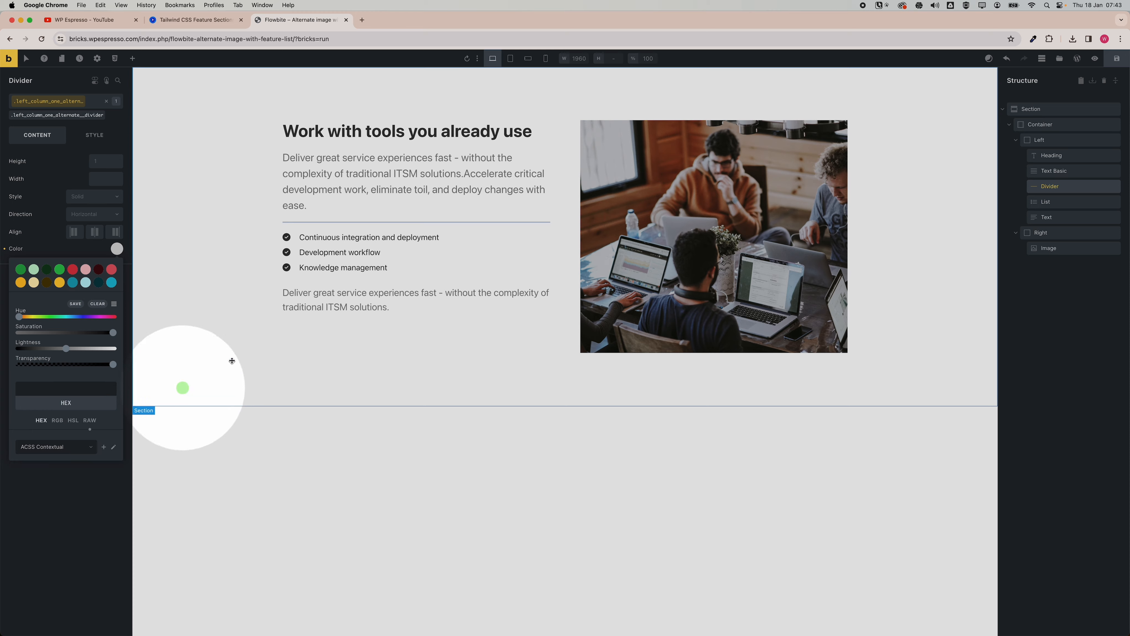
Set the list class's icon colour to the Automatic.css action colour.
click(306, 271)
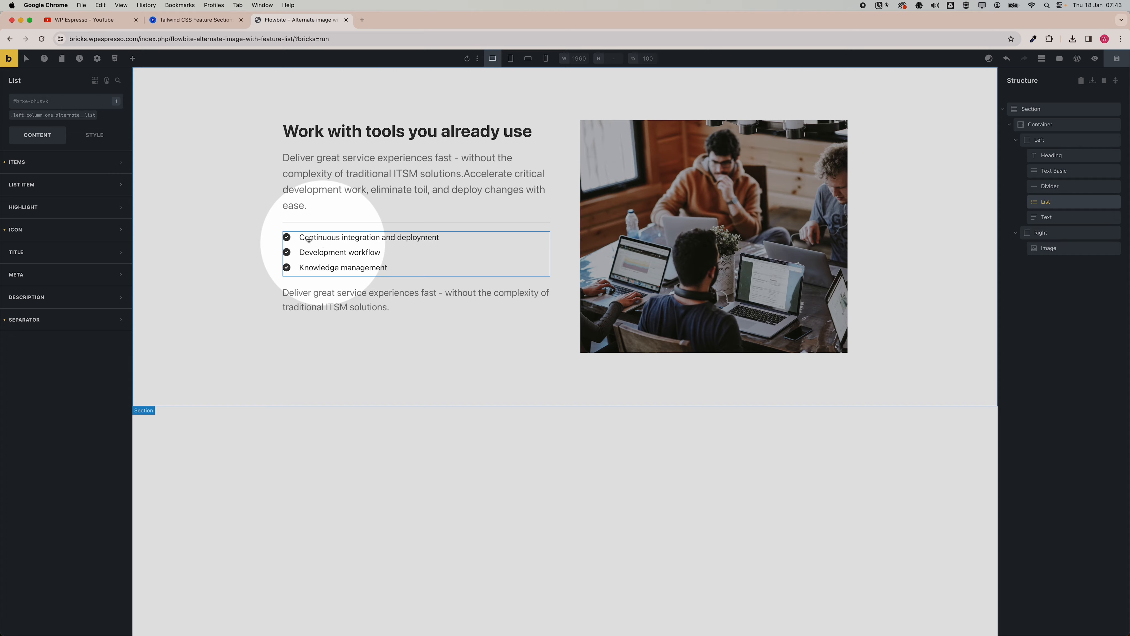
click(50, 229)
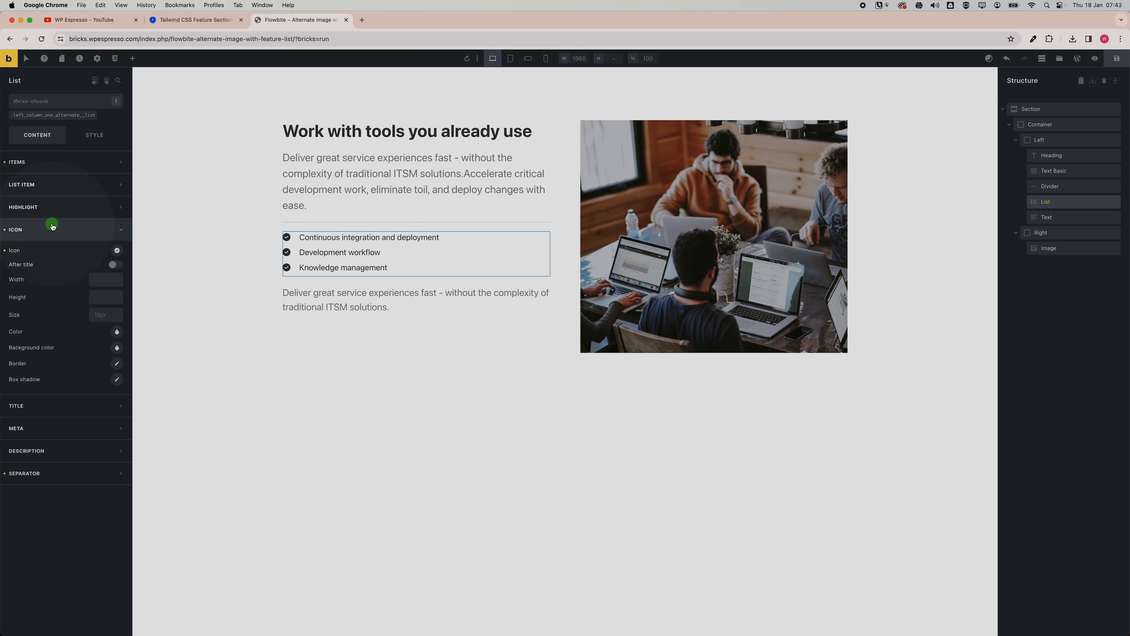
click(44, 116)
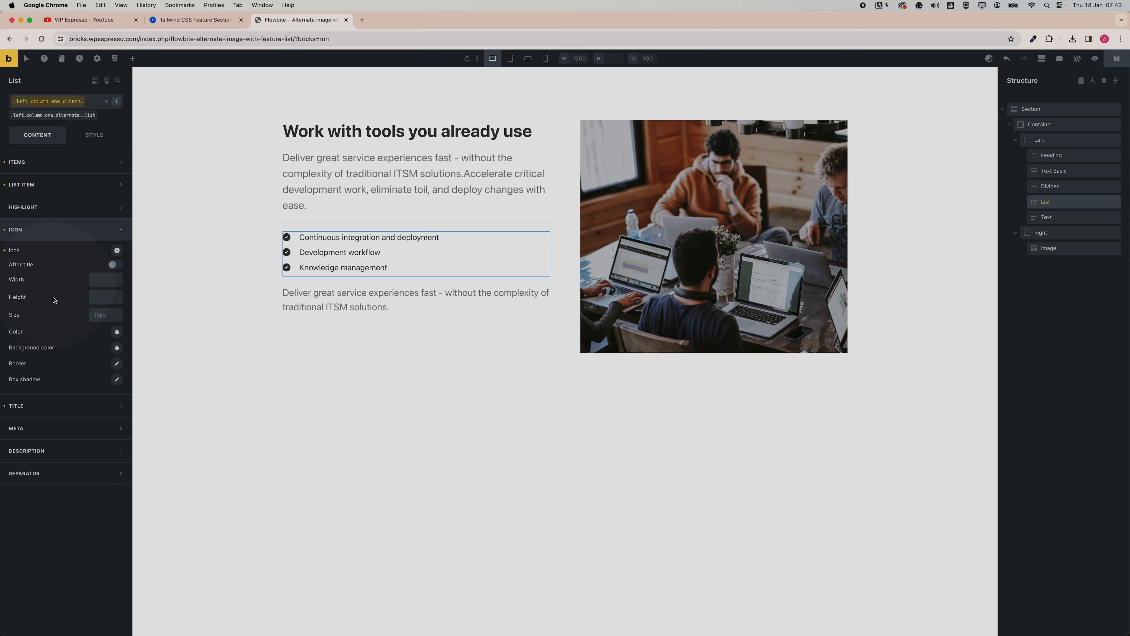
click(118, 334)
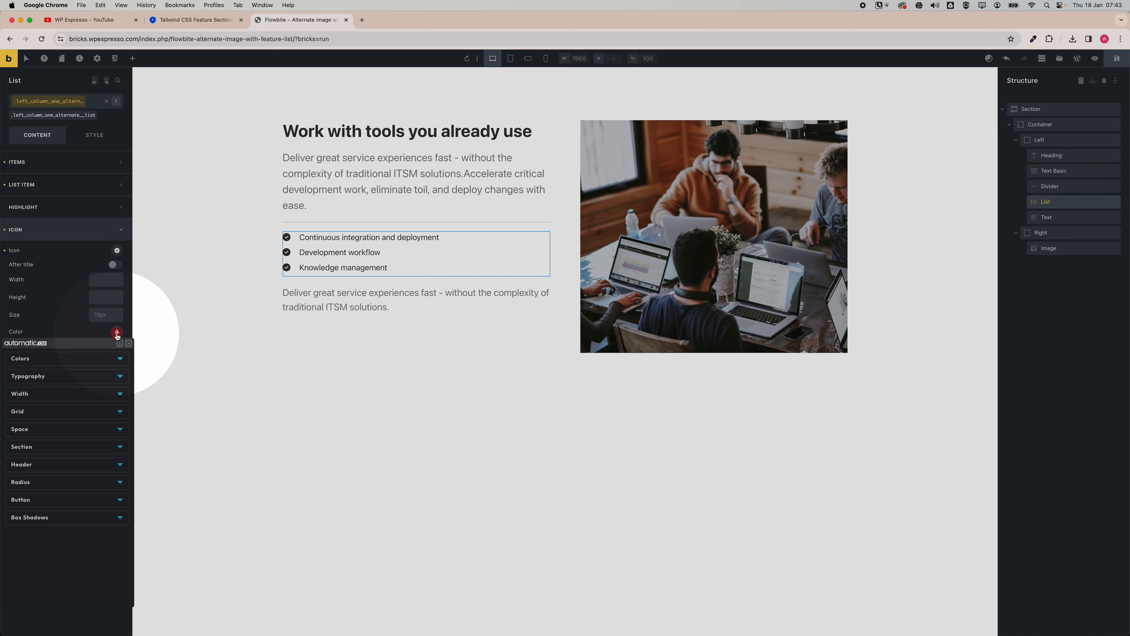
click(81, 358)
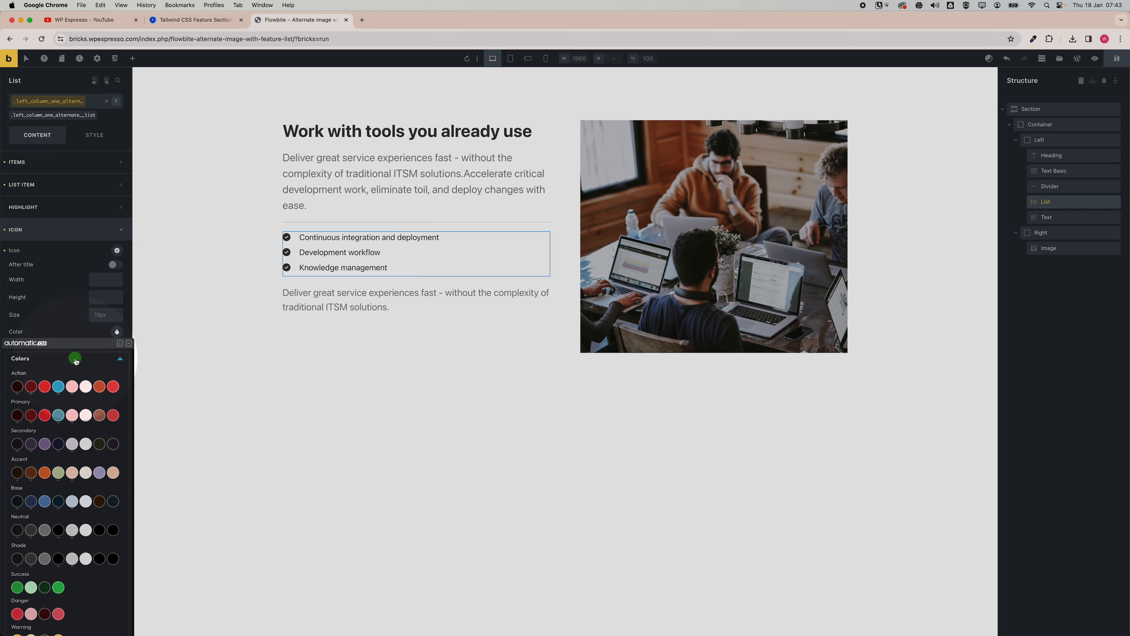
click(62, 389)
click(73, 232)
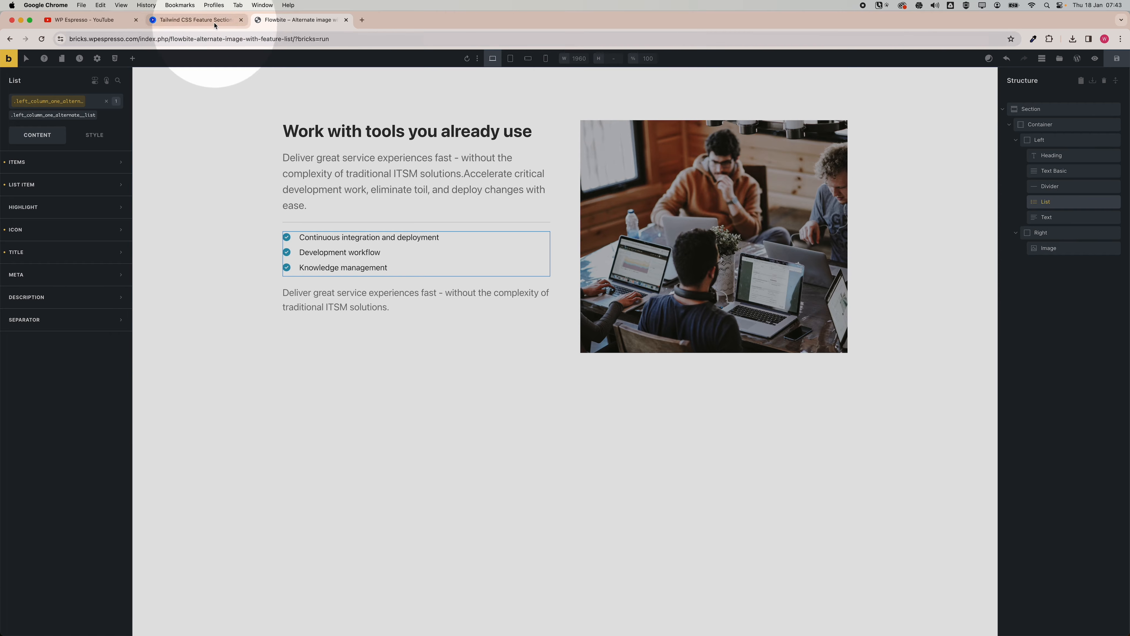
Make the list class's item text bold with a heavier font weight.
click(196, 20)
click(289, 21)
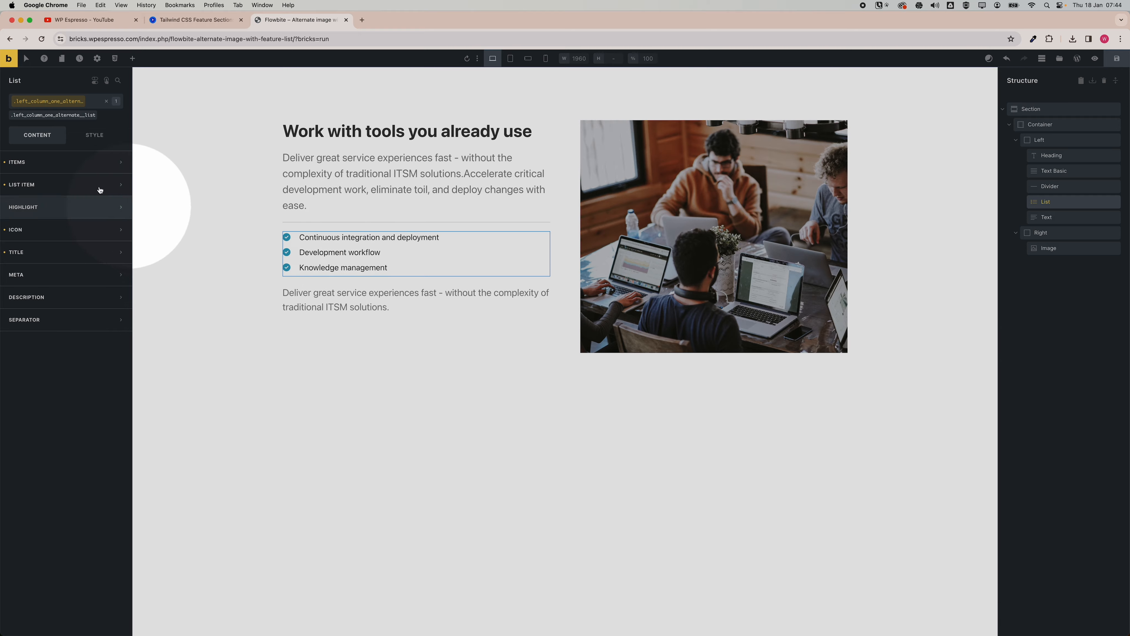
click(92, 135)
click(66, 184)
click(66, 327)
click(27, 412)
Compare the built section with the Flowbite reference section in the other tab.
click(1039, 140)
click(196, 20)
click(273, 21)
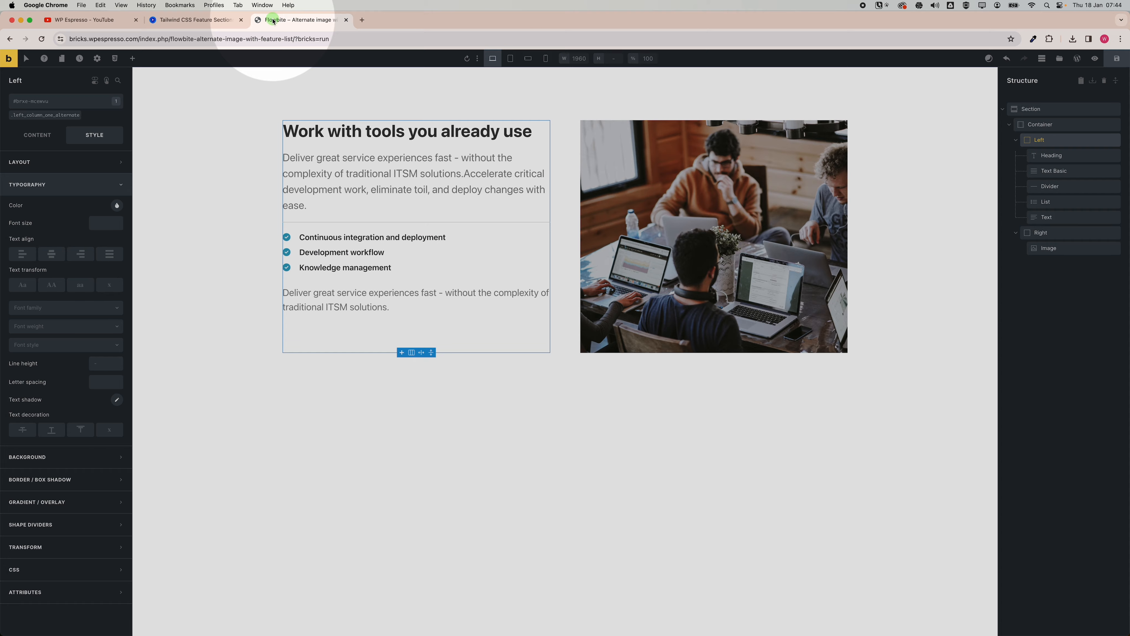
click(217, 21)
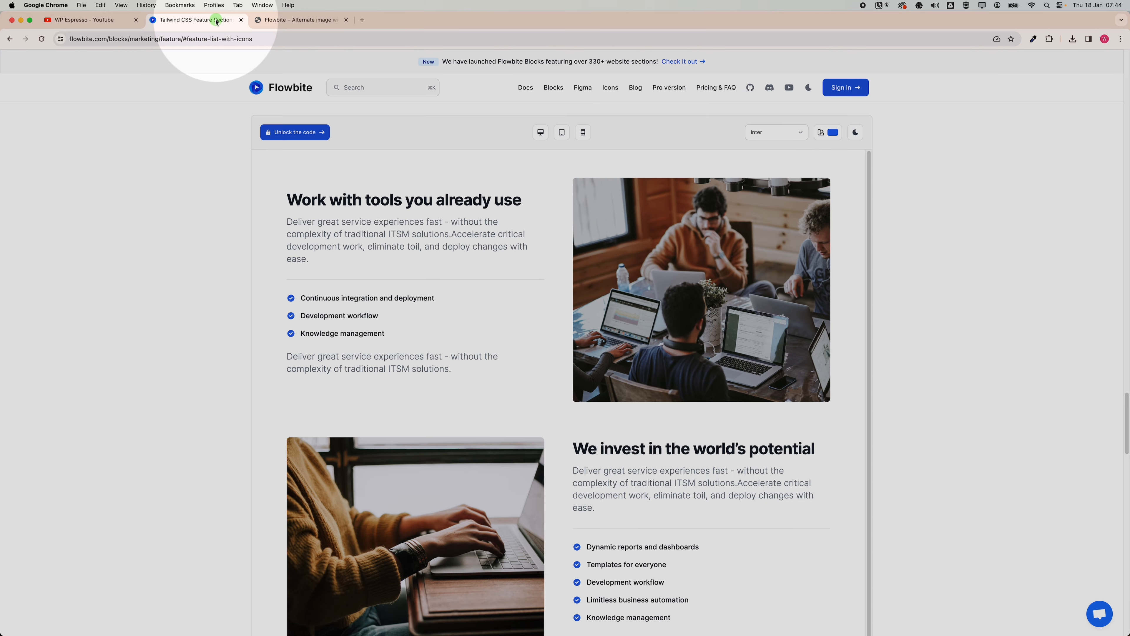
click(274, 25)
Change the basic text class's font size to calc(var(--text-l)/1.1).
click(110, 224)
key(BackSpace)
text(2)
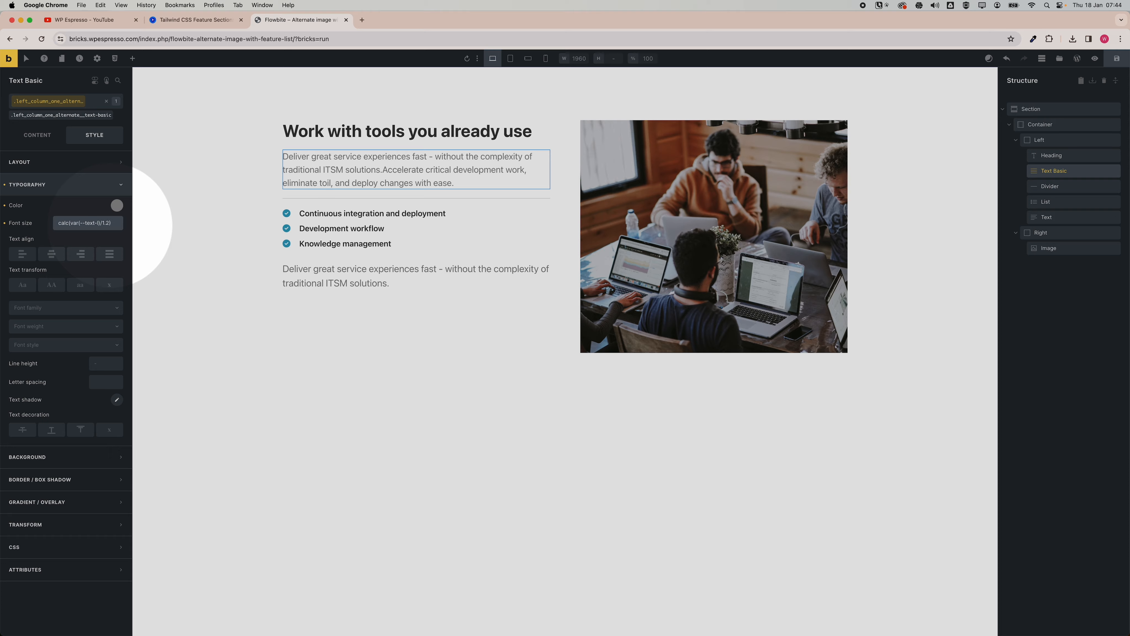
key(BackSpace)
text(1)
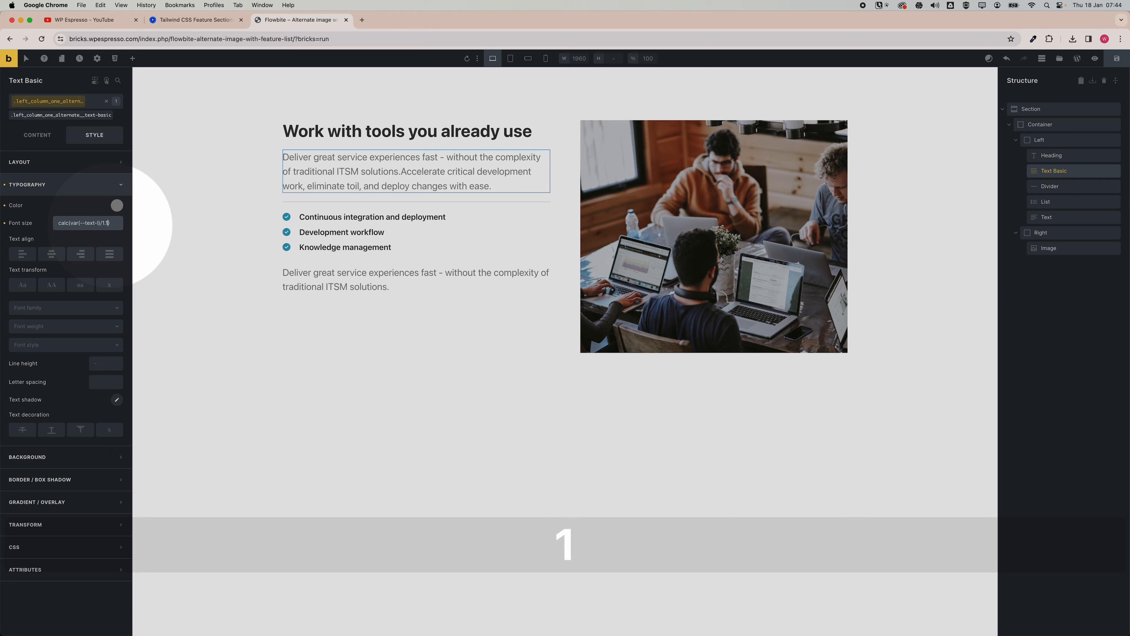
Rename the right column's Automatic.css class to right_column_alternate and apply the classes to it and its image.
click(1040, 125)
click(685, 196)
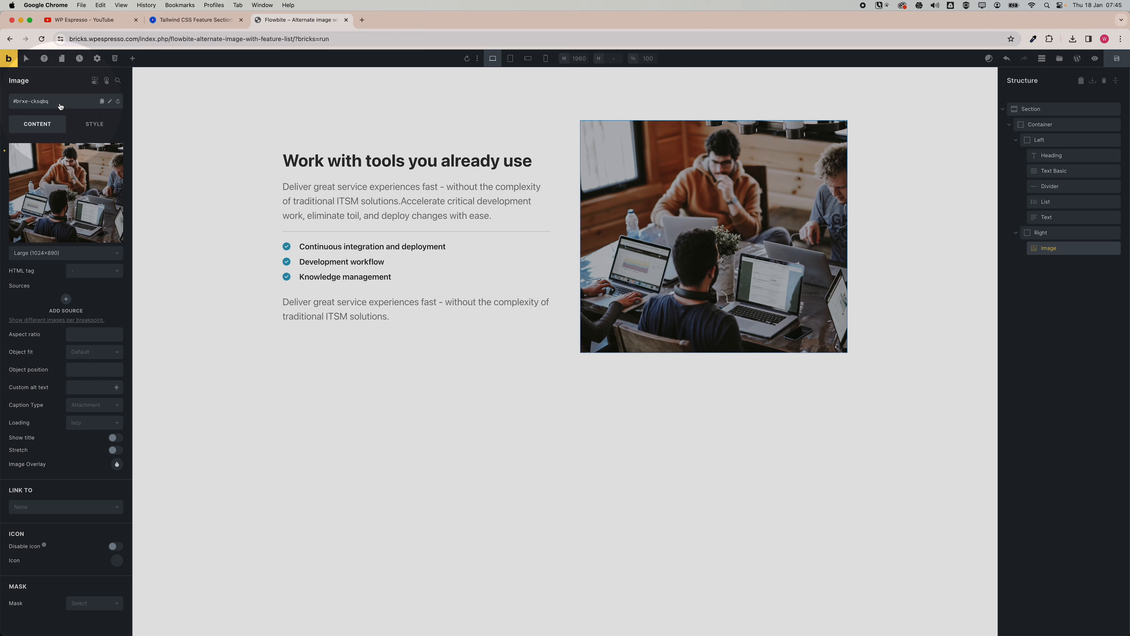
click(1052, 234)
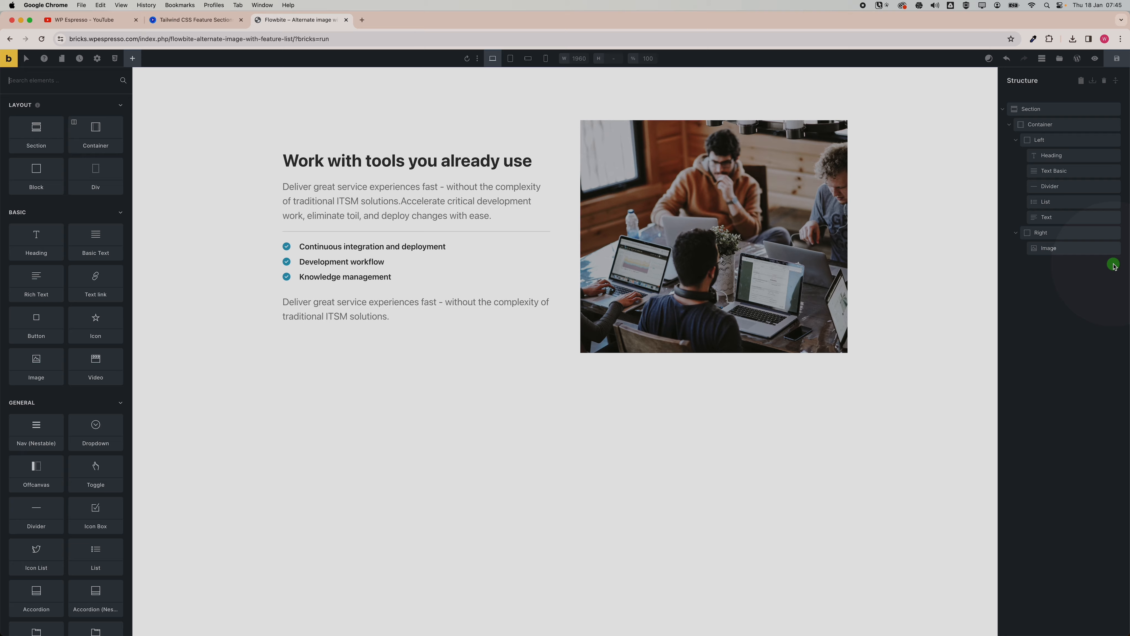
click(1097, 232)
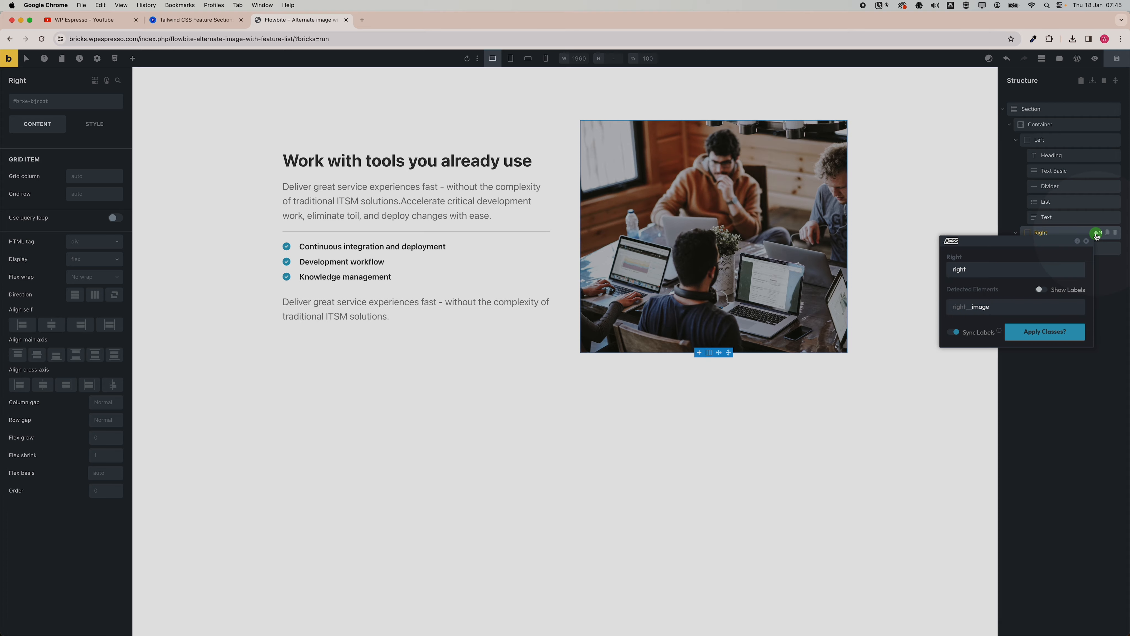
click(986, 271)
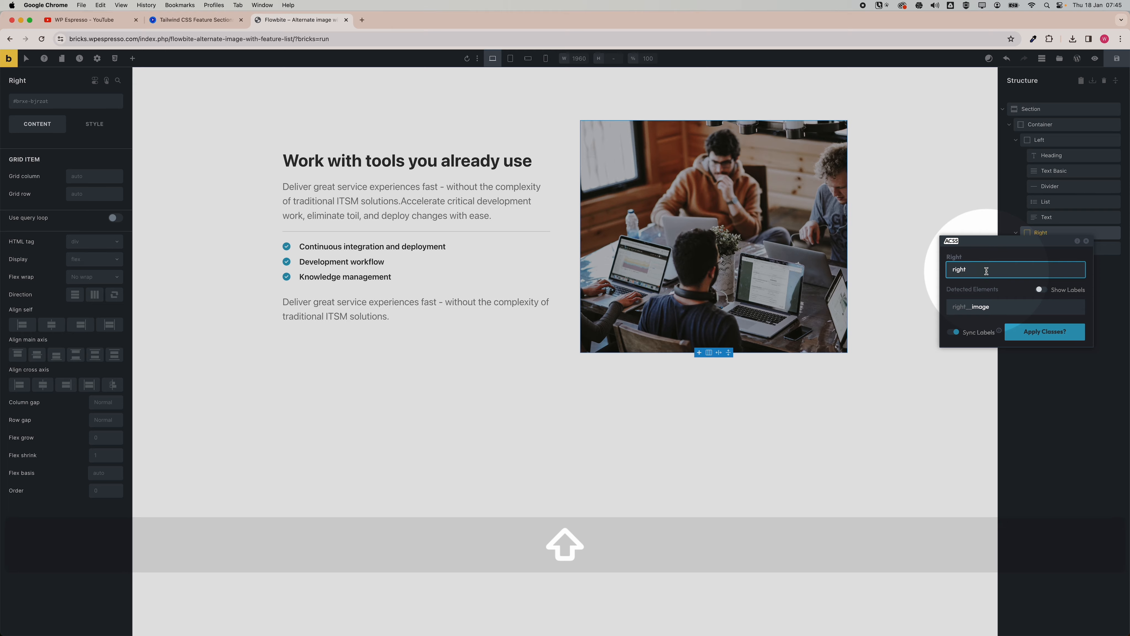
text(_image_colum)
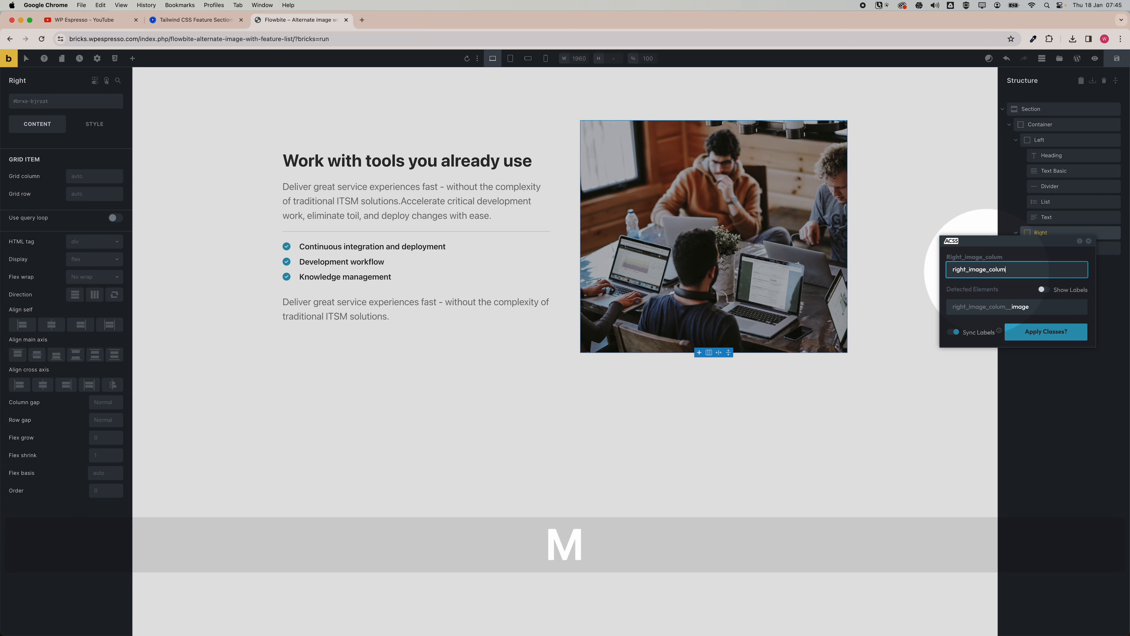
text(n)
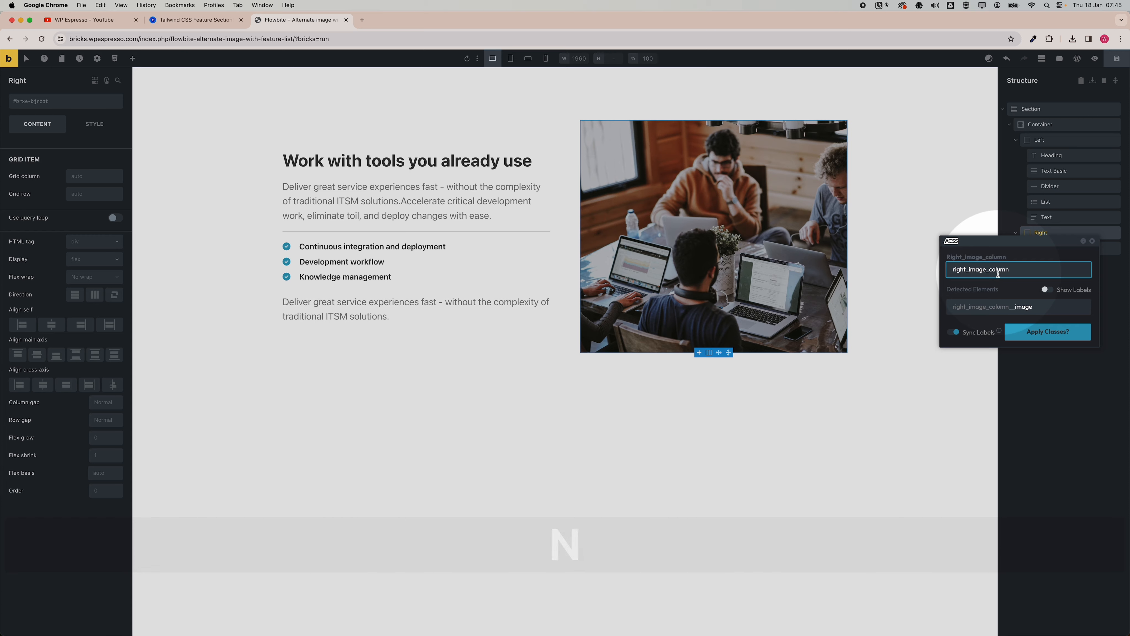
drag(967, 270, 983, 271)
drag(983, 272, 988, 271)
key(BackSpace)
text(_)
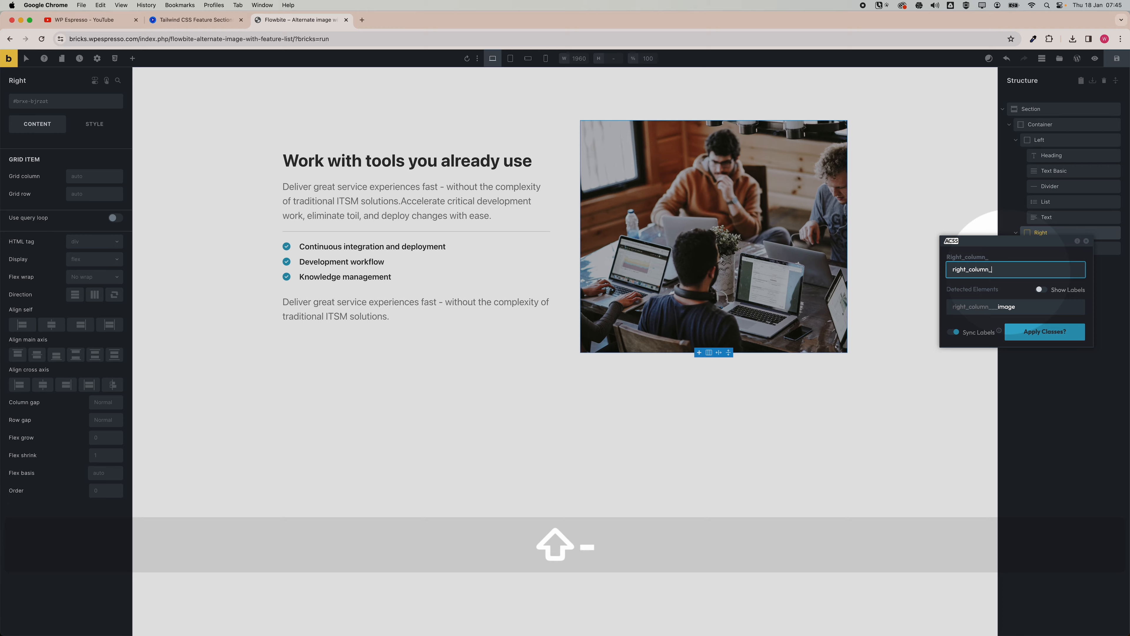
text(alternate)
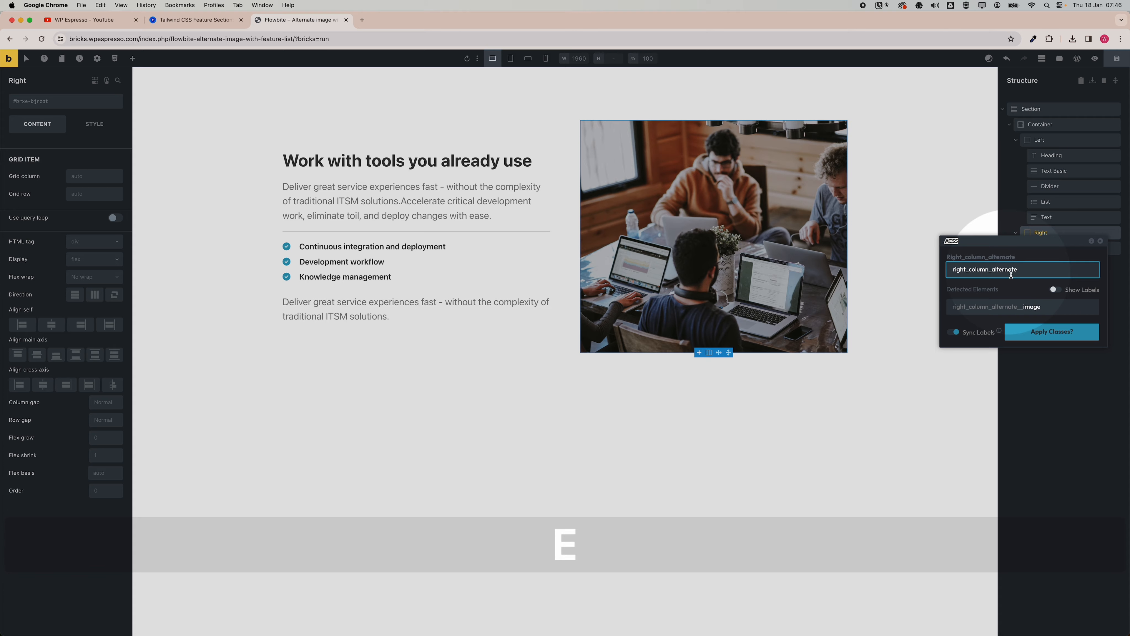
click(1061, 332)
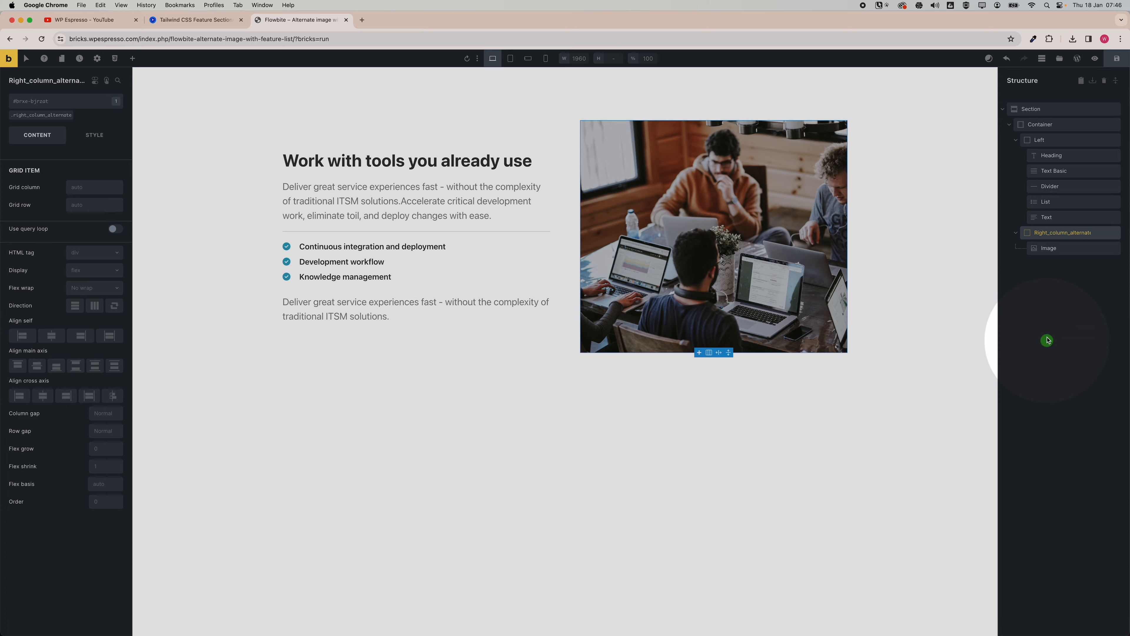
Round all corners of the right column image's class with the Automatic.css medium radius, var(--radius-m).
click(1061, 248)
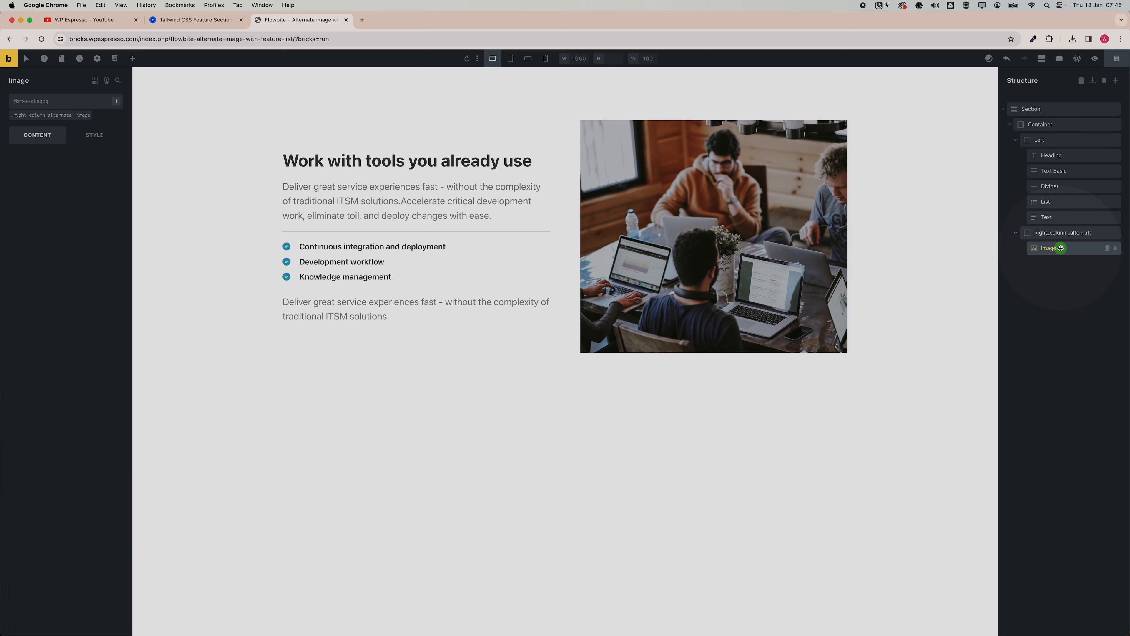
click(1060, 234)
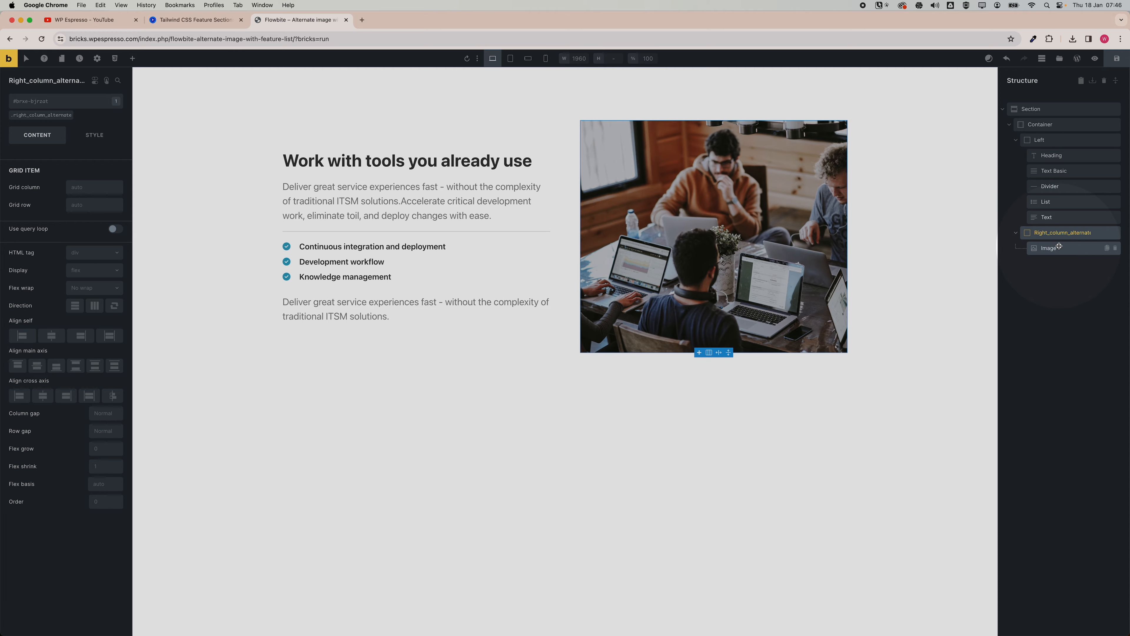
click(1059, 248)
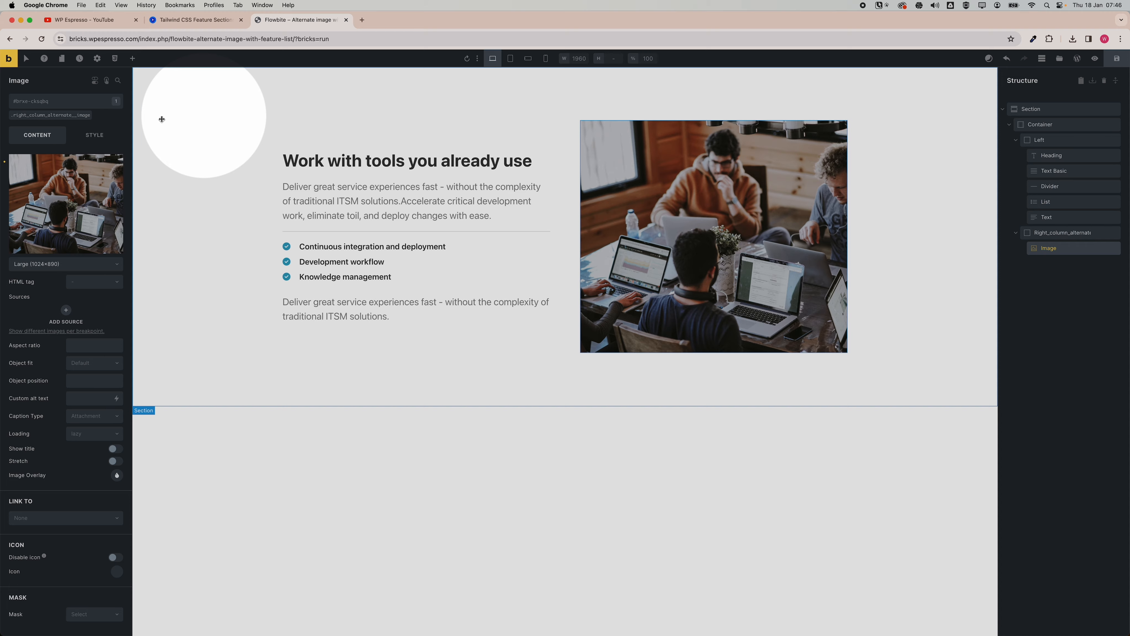
click(56, 116)
click(94, 135)
click(66, 230)
click(117, 250)
right_click(32, 372)
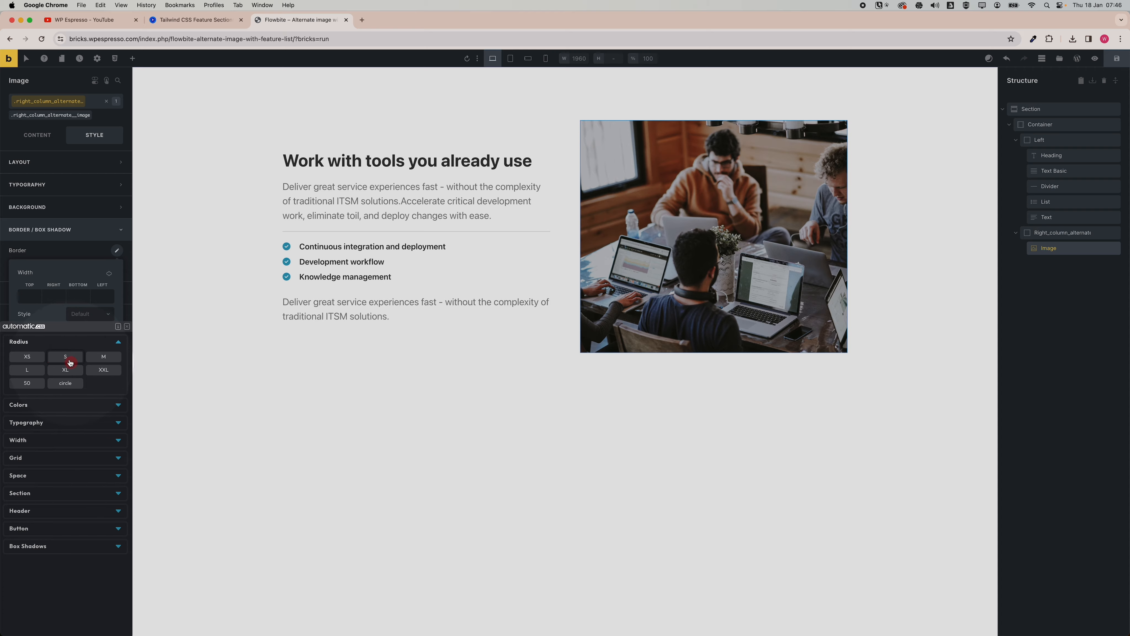
click(107, 357)
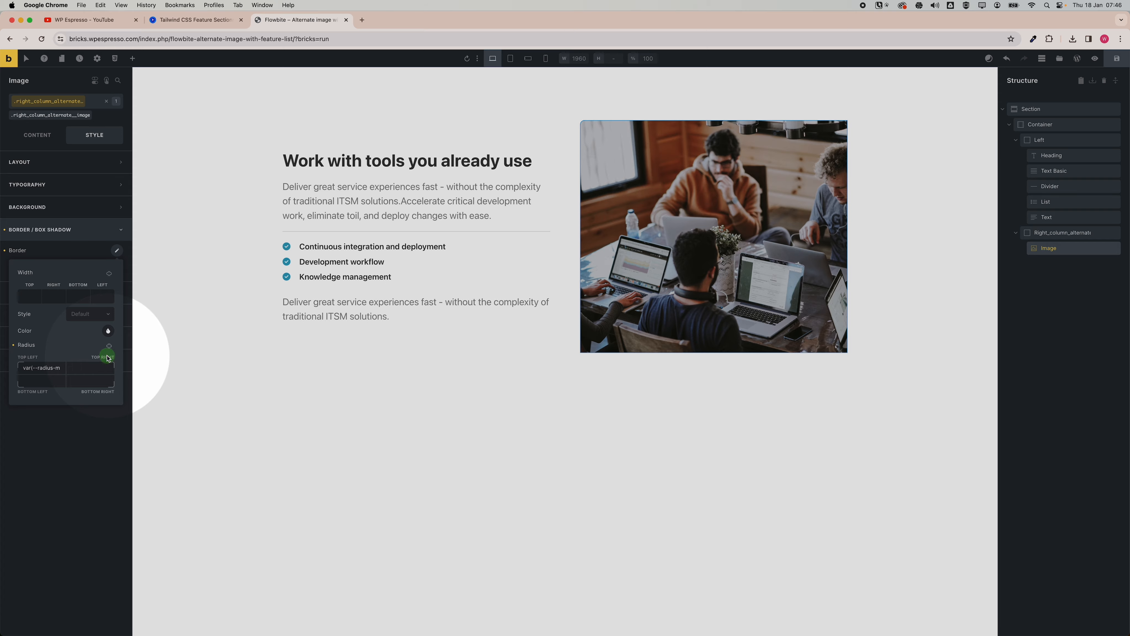
click(109, 347)
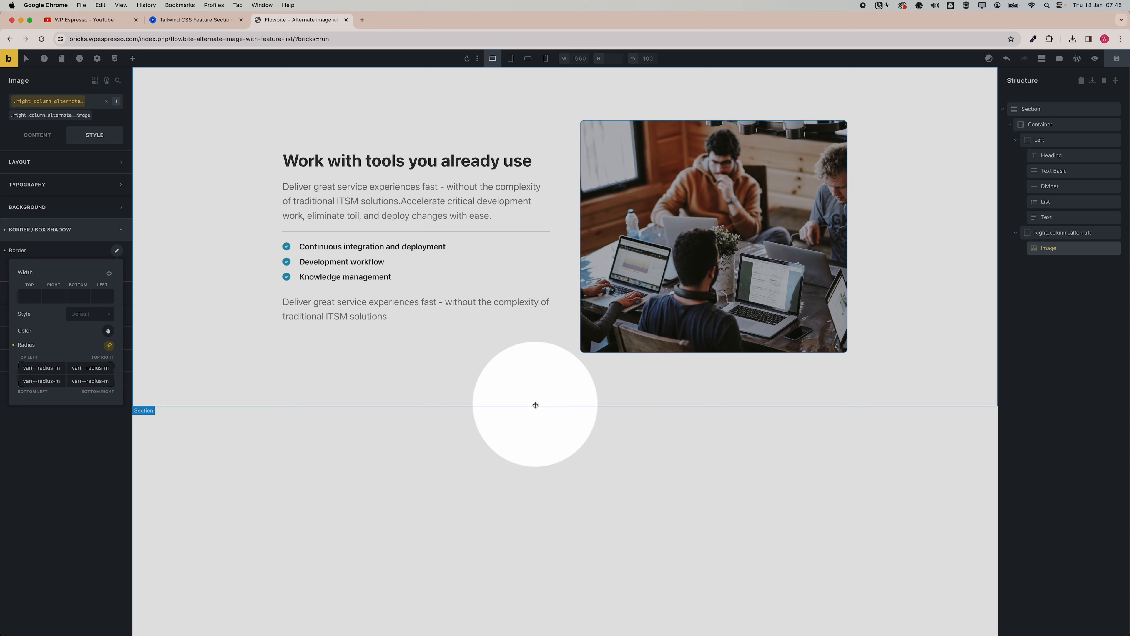
Compare the built section with the Flowbite reference section in the other tab.
click(541, 431)
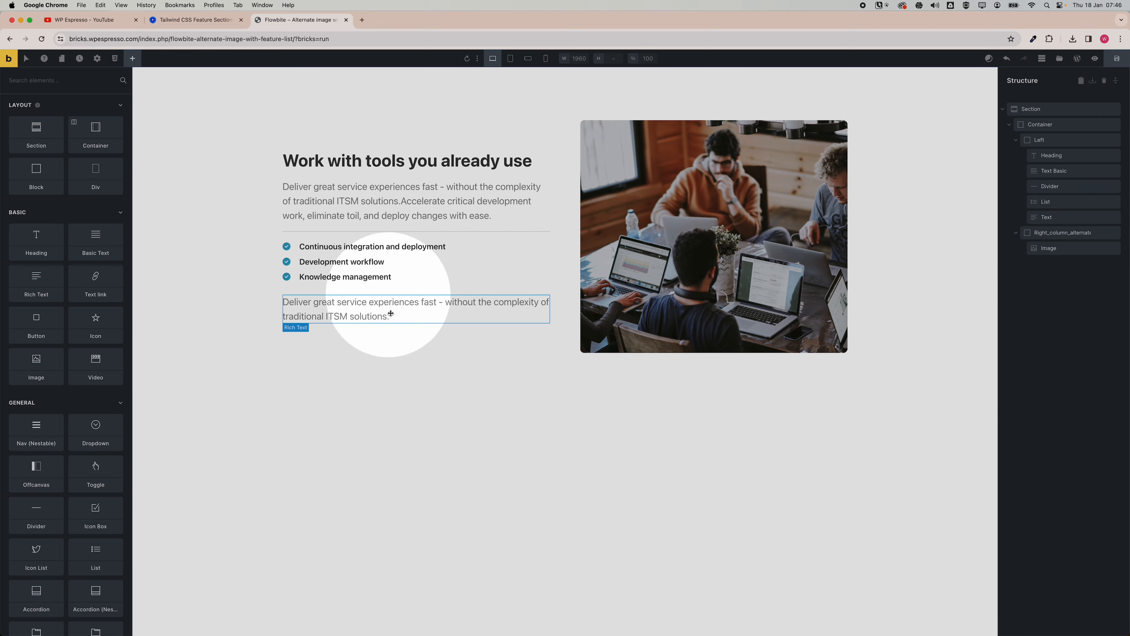
click(195, 19)
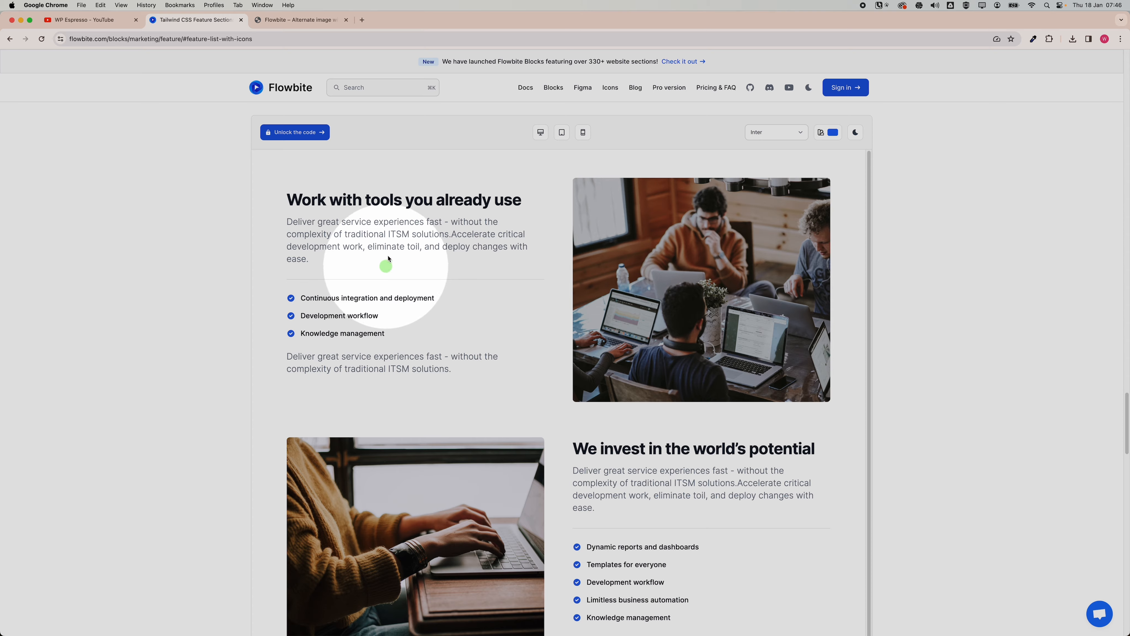
click(269, 20)
Set the left column's row gap to var(--space-m).
click(527, 139)
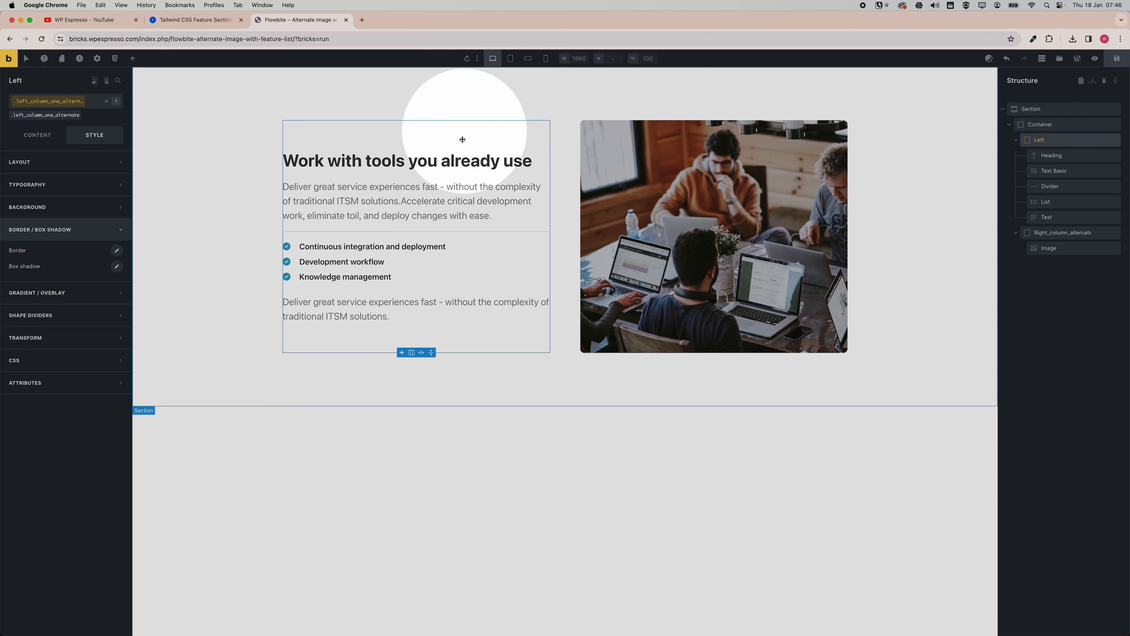
click(37, 135)
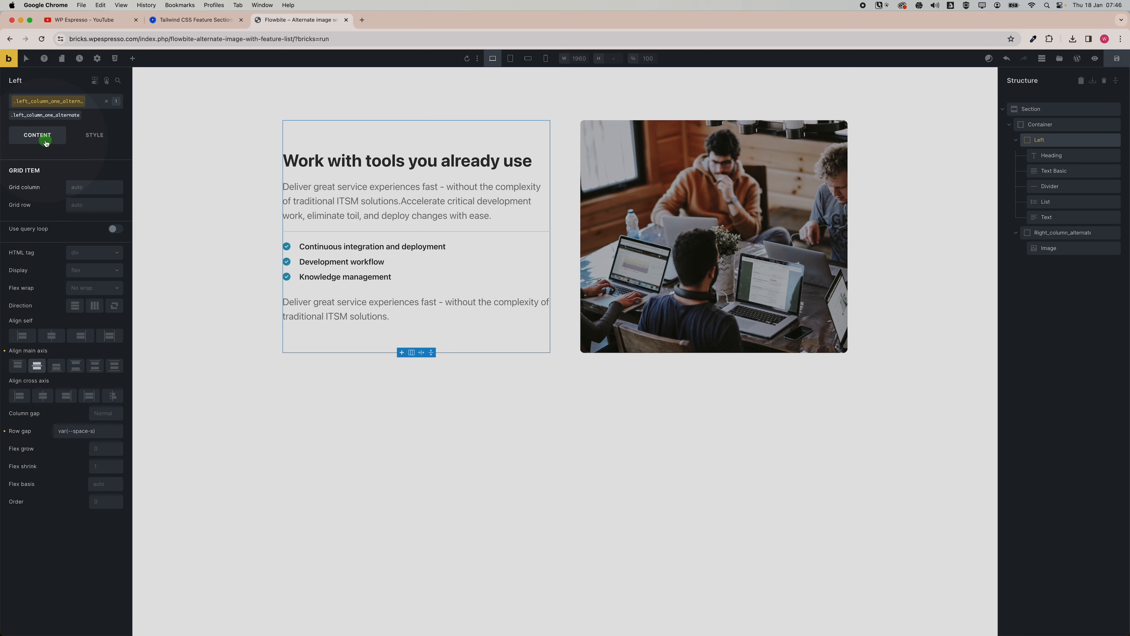
click(93, 432)
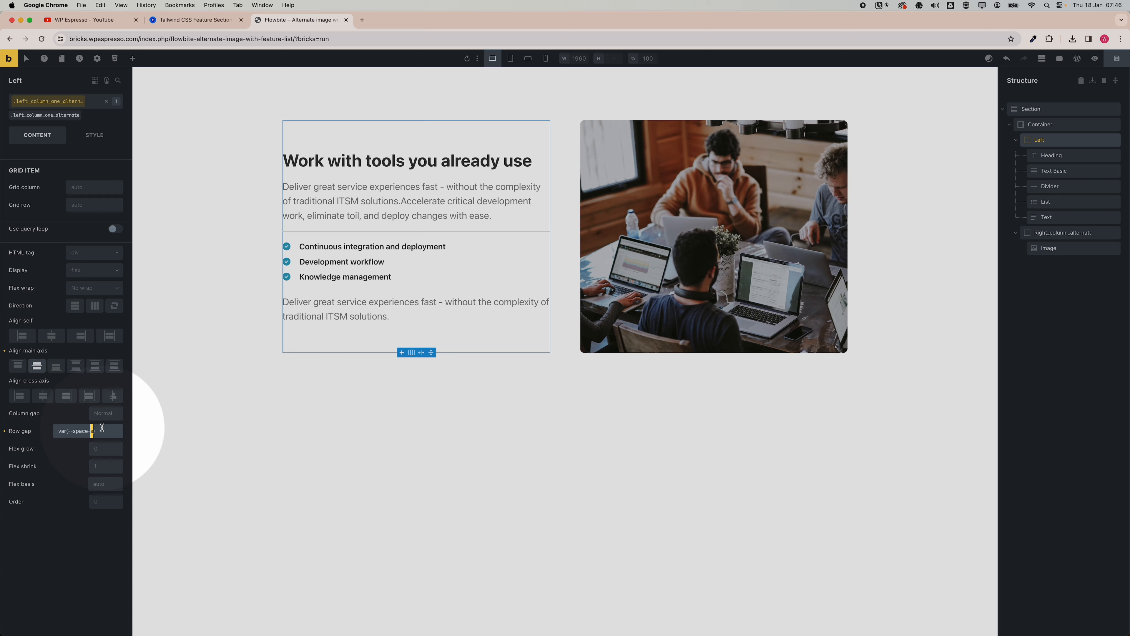
text(m)
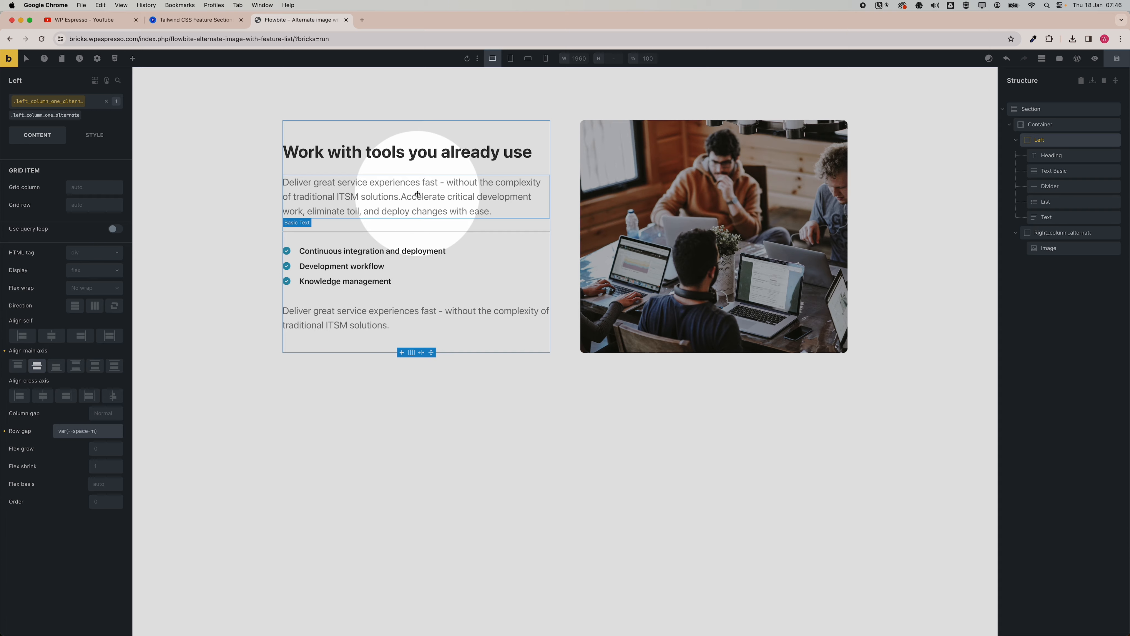
Wrap the heading in a new block and move the basic text into that block beneath it.
click(196, 20)
click(299, 19)
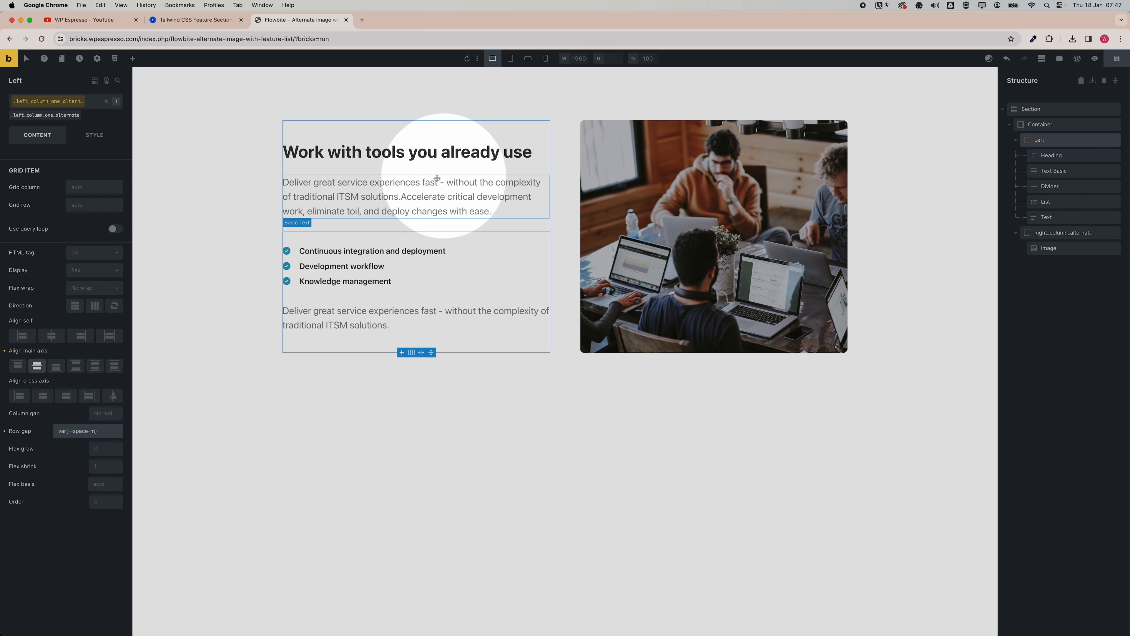
click(440, 150)
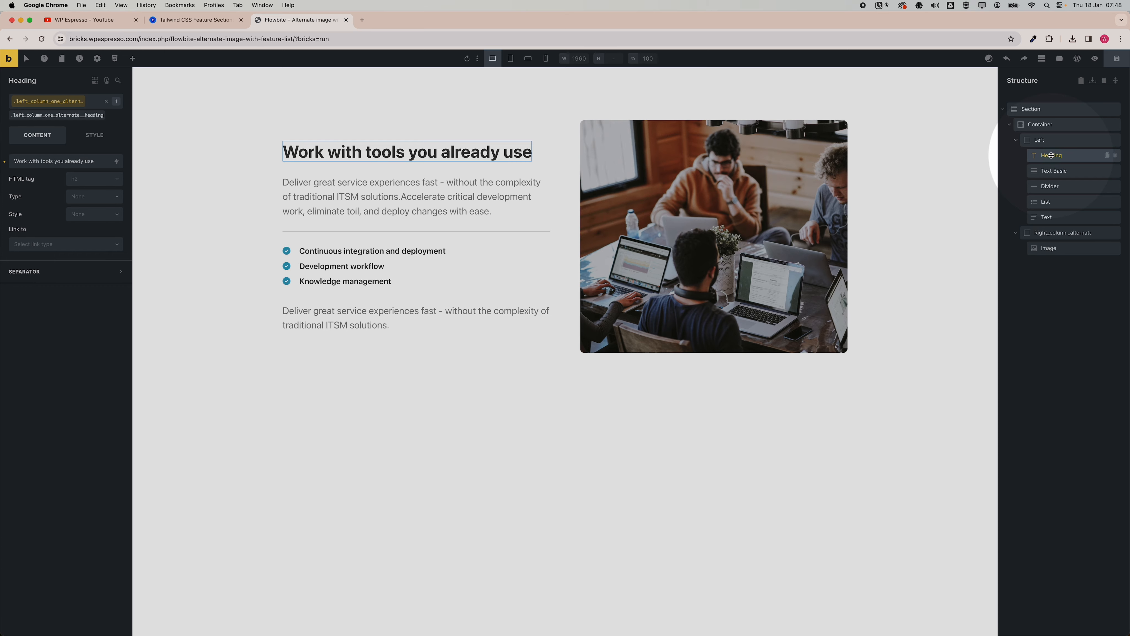
right_click(1051, 155)
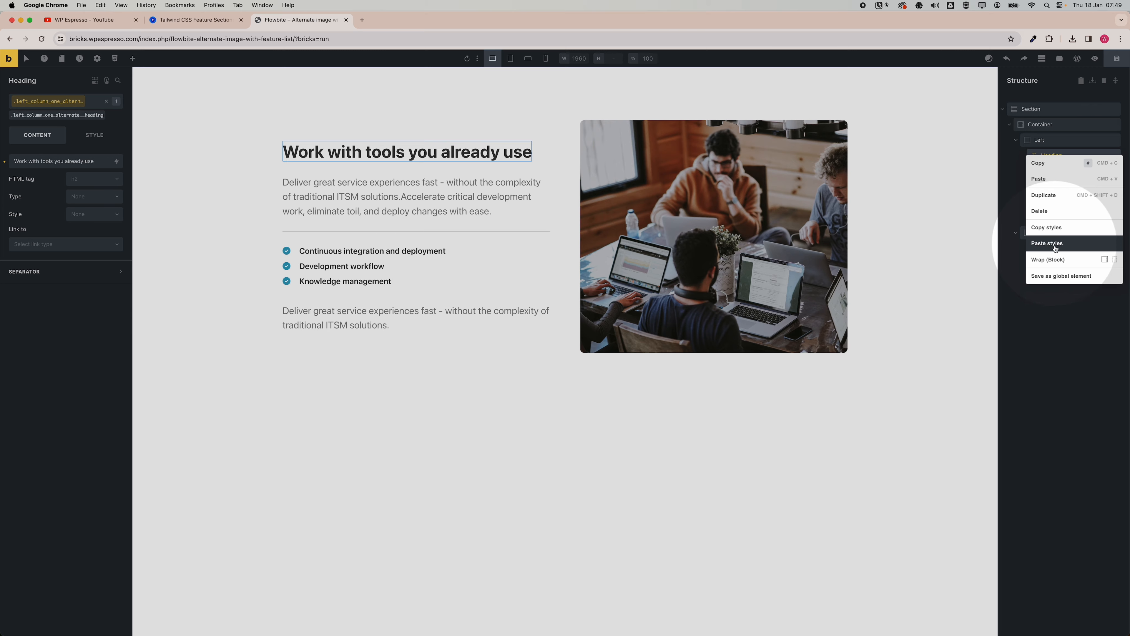
click(1048, 260)
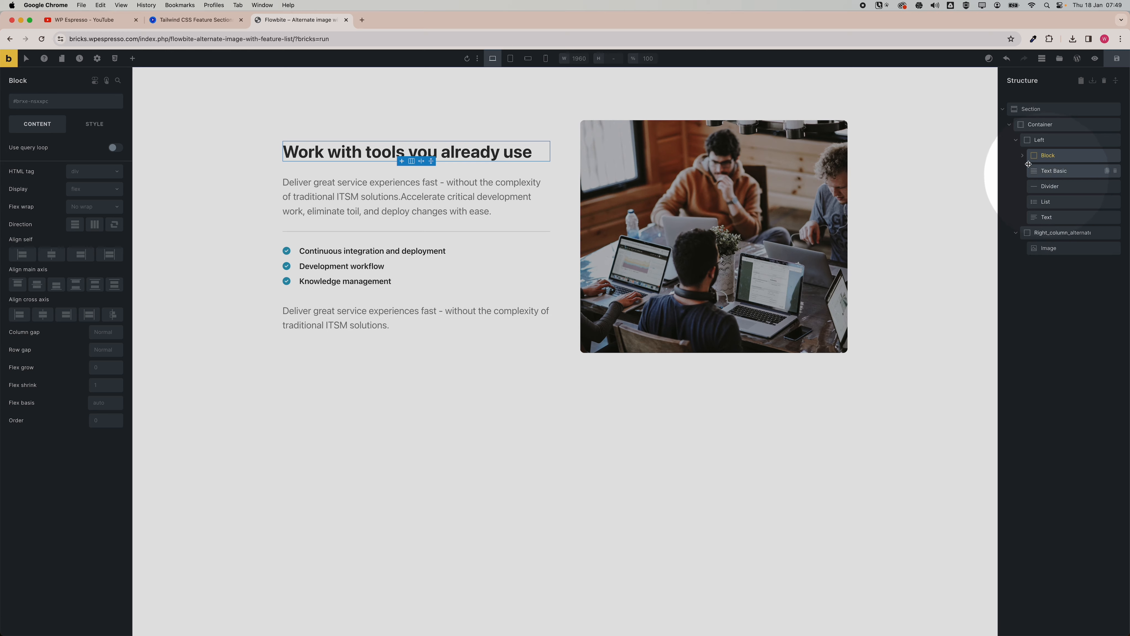
click(1023, 156)
drag(1043, 182, 1052, 178)
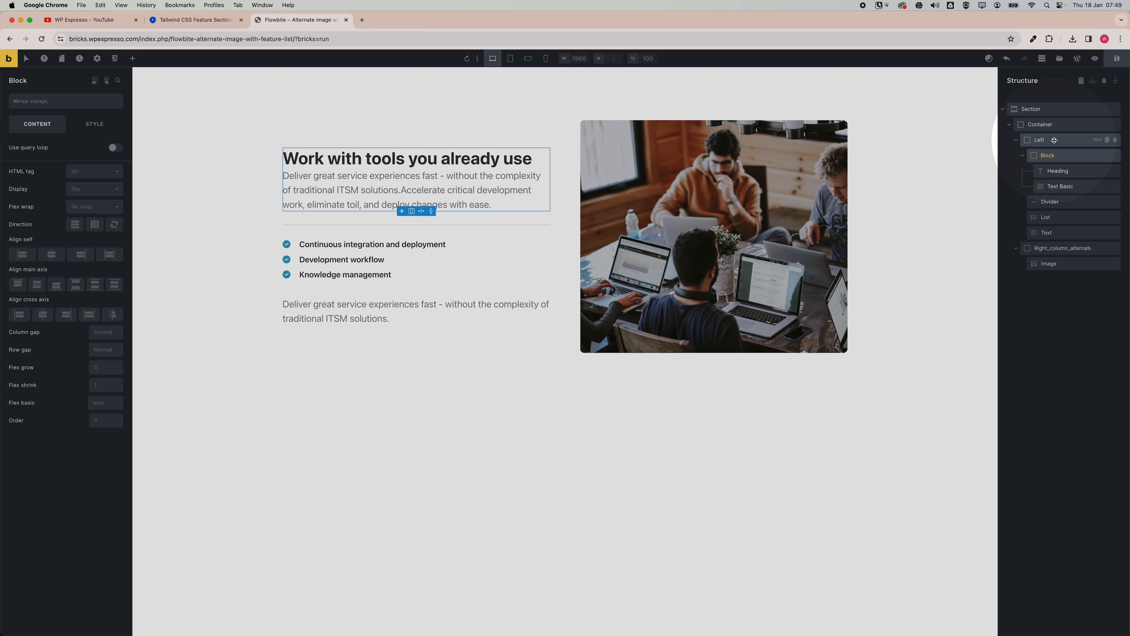
Apply the left column's Automatic.css child classes to the new block and its contents.
click(1054, 140)
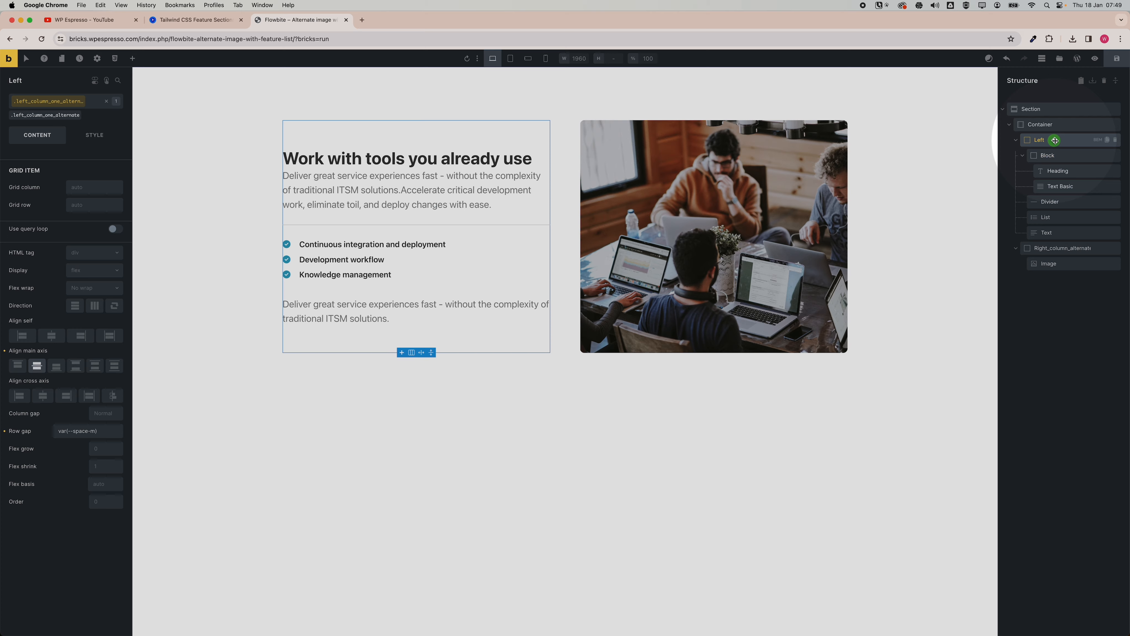
click(1099, 140)
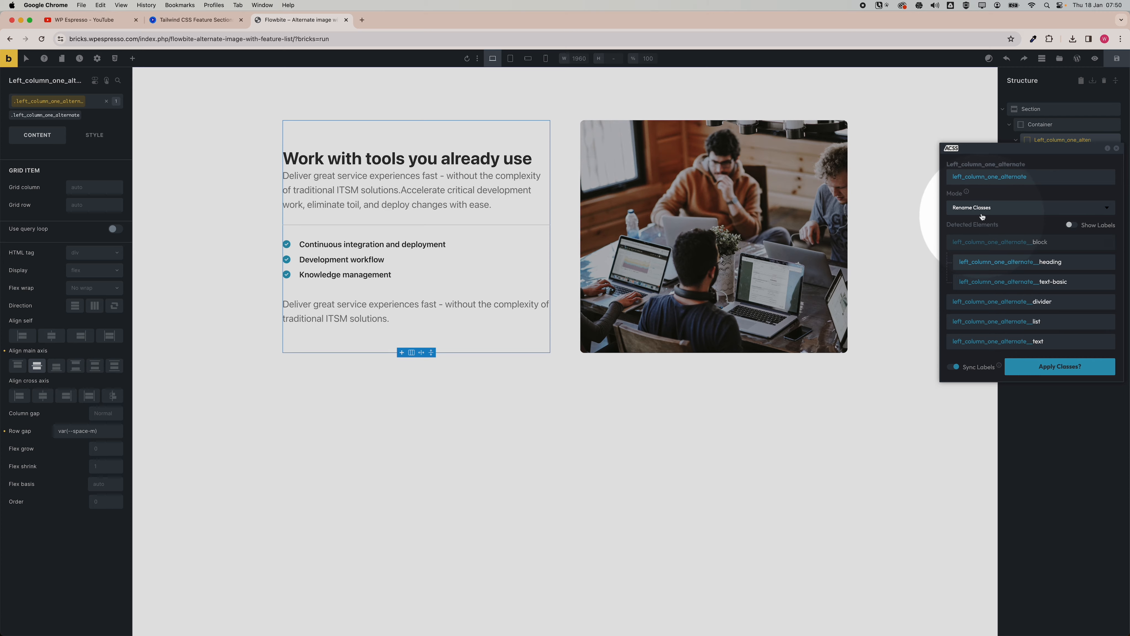
click(1106, 243)
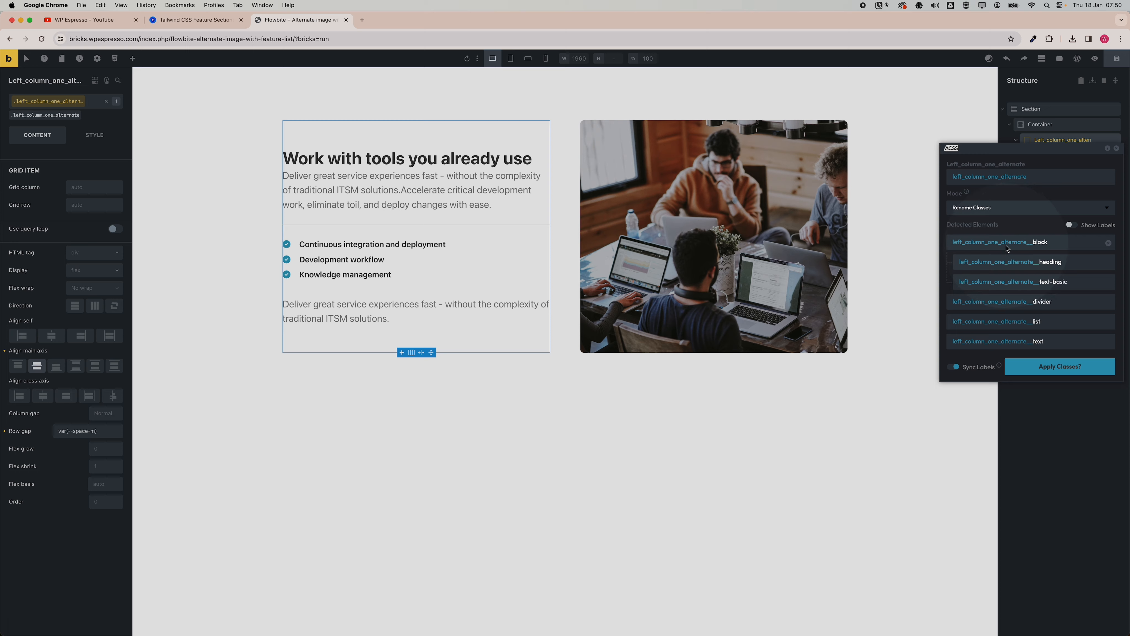
click(1031, 366)
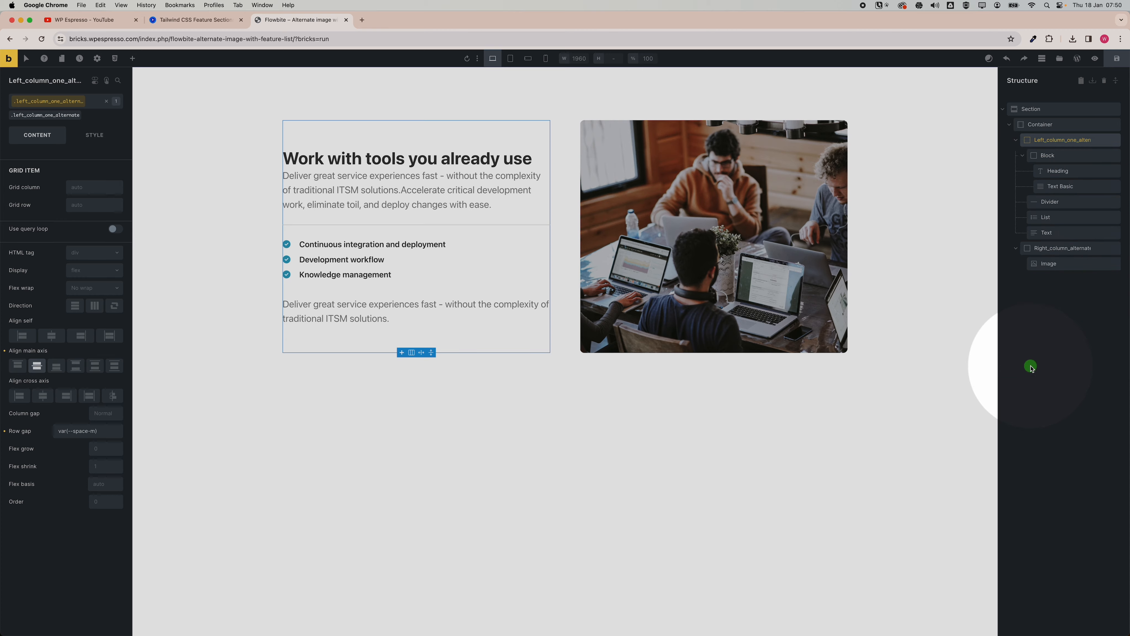
Inspect the classes assigned to the block, heading and basic text elements.
click(1050, 155)
click(1054, 170)
click(1057, 186)
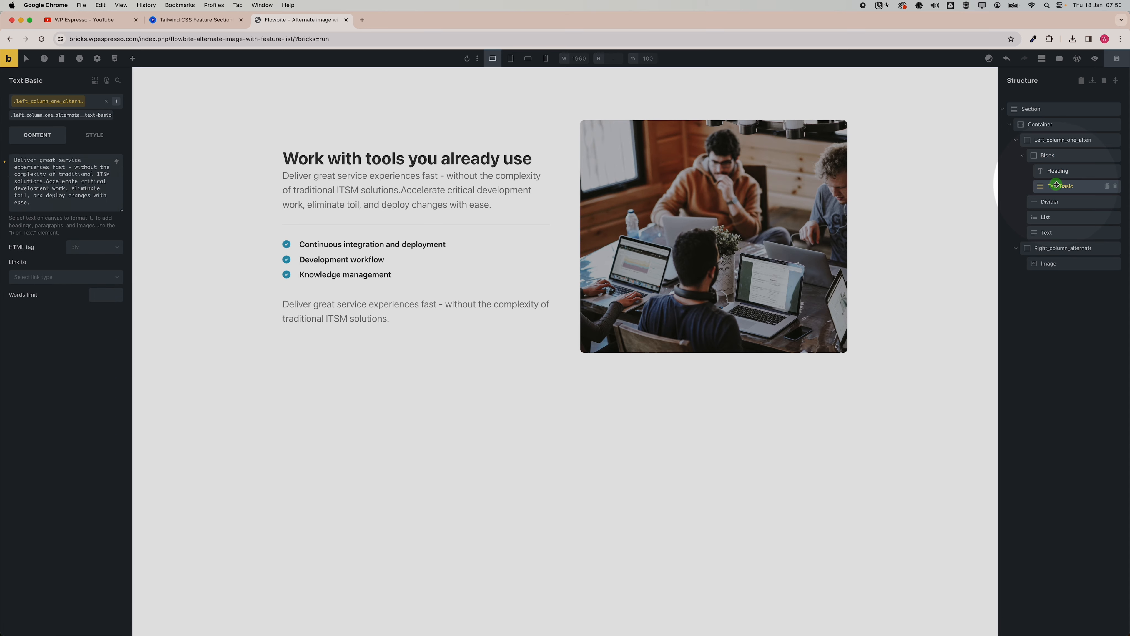
click(1056, 171)
click(1056, 155)
click(1057, 170)
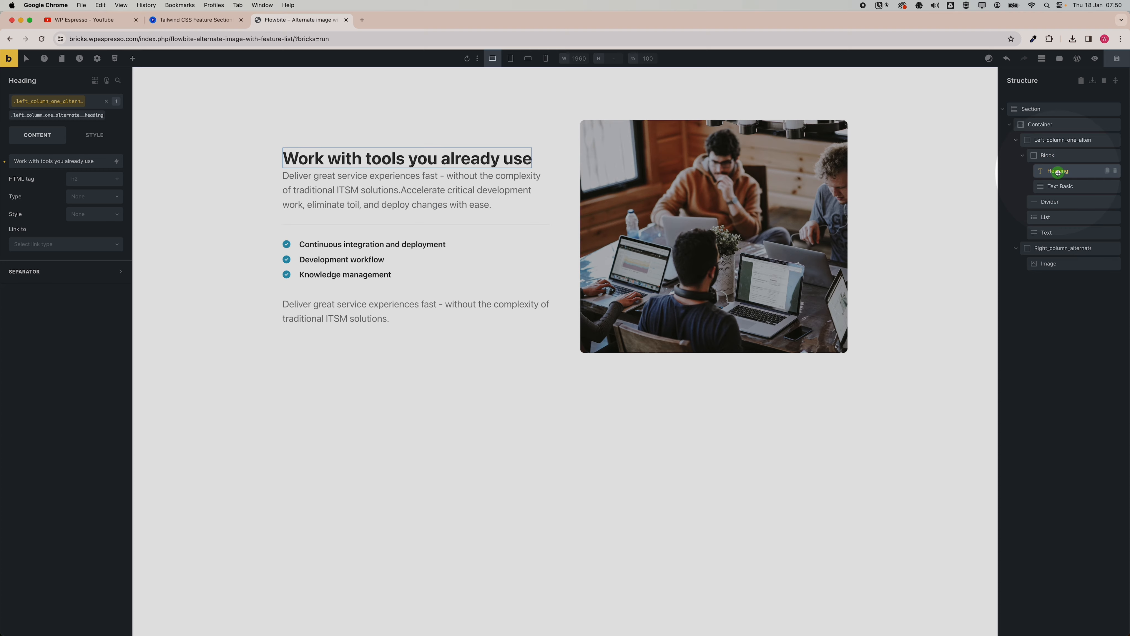
click(1059, 186)
Set the block class's row gap to the Automatic.css extra-small space.
click(1048, 156)
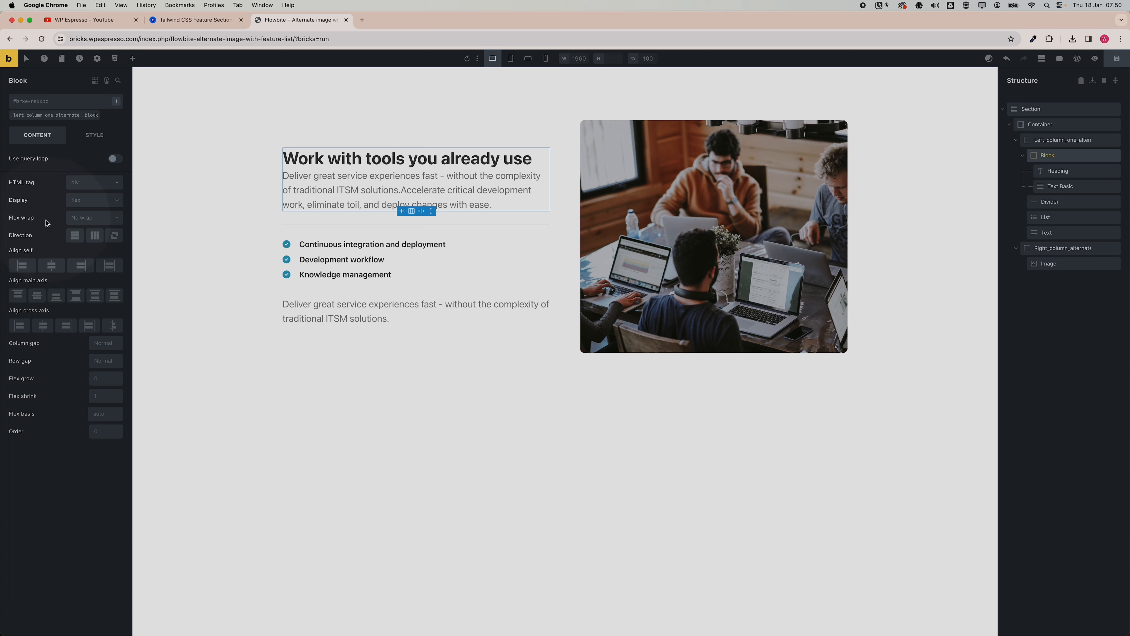
click(38, 114)
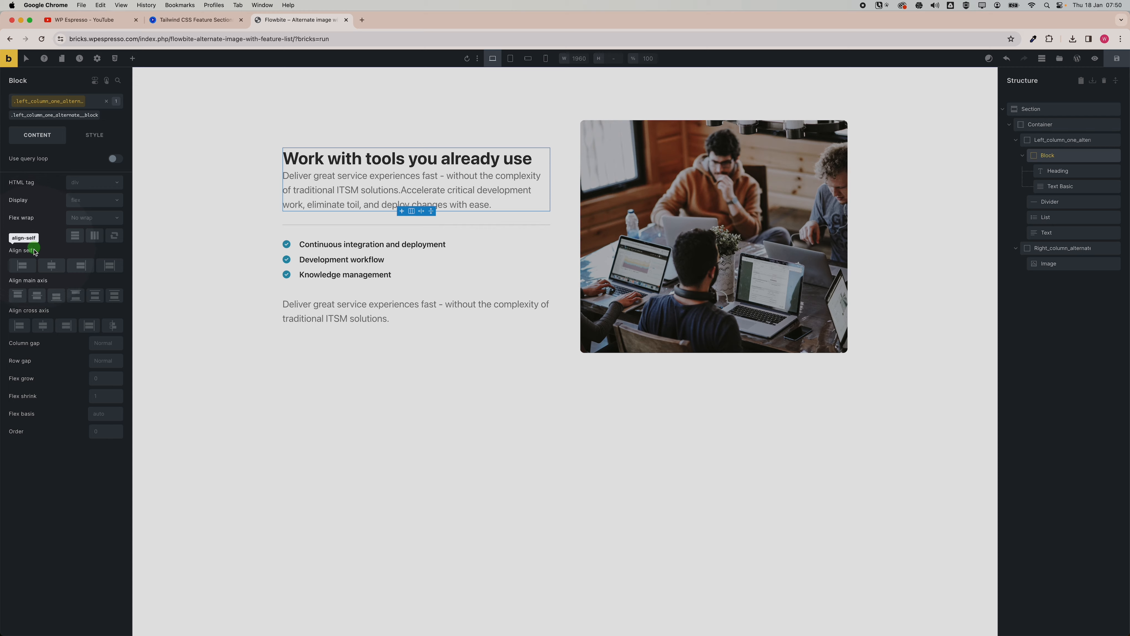
right_click(107, 363)
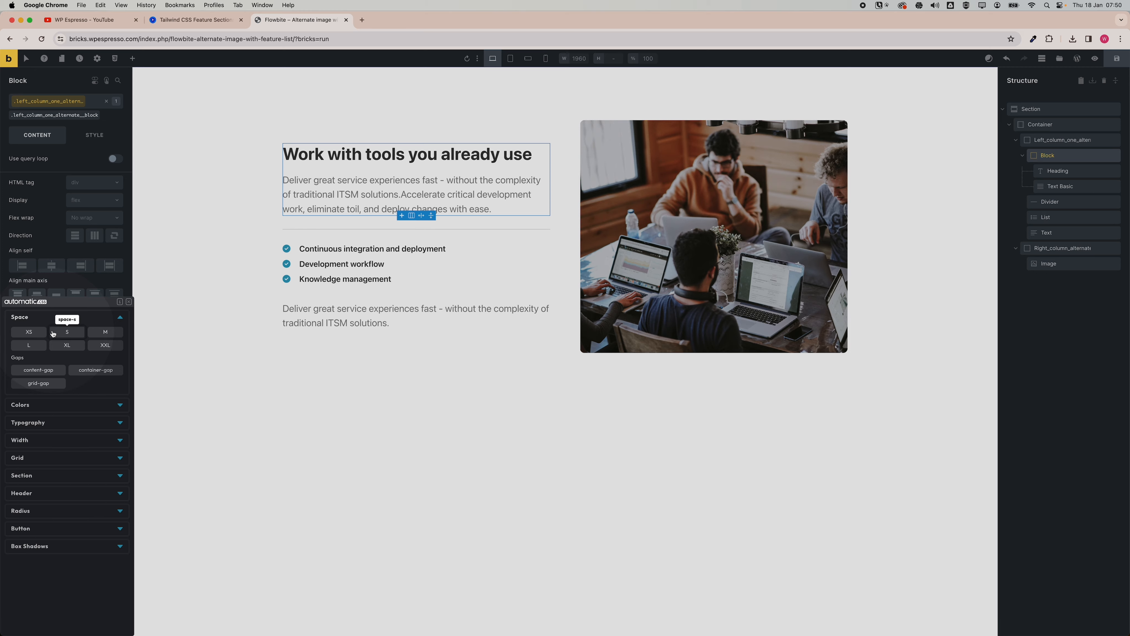
click(26, 330)
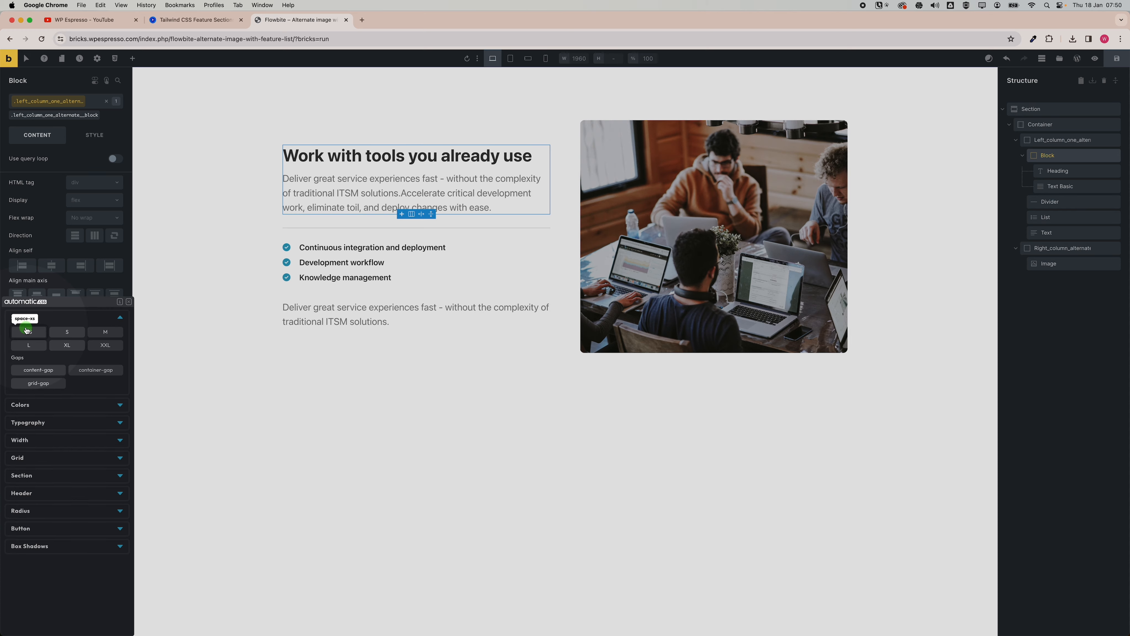
Preview the Flowbite reference section at mobile, tablet and desktop widths.
click(468, 342)
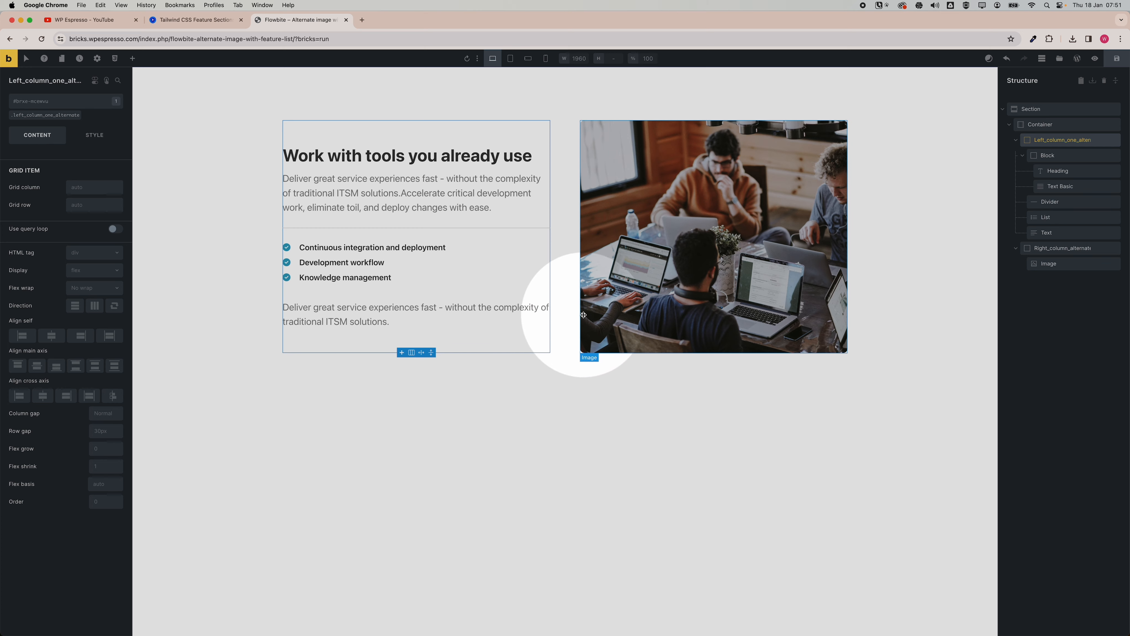
click(573, 414)
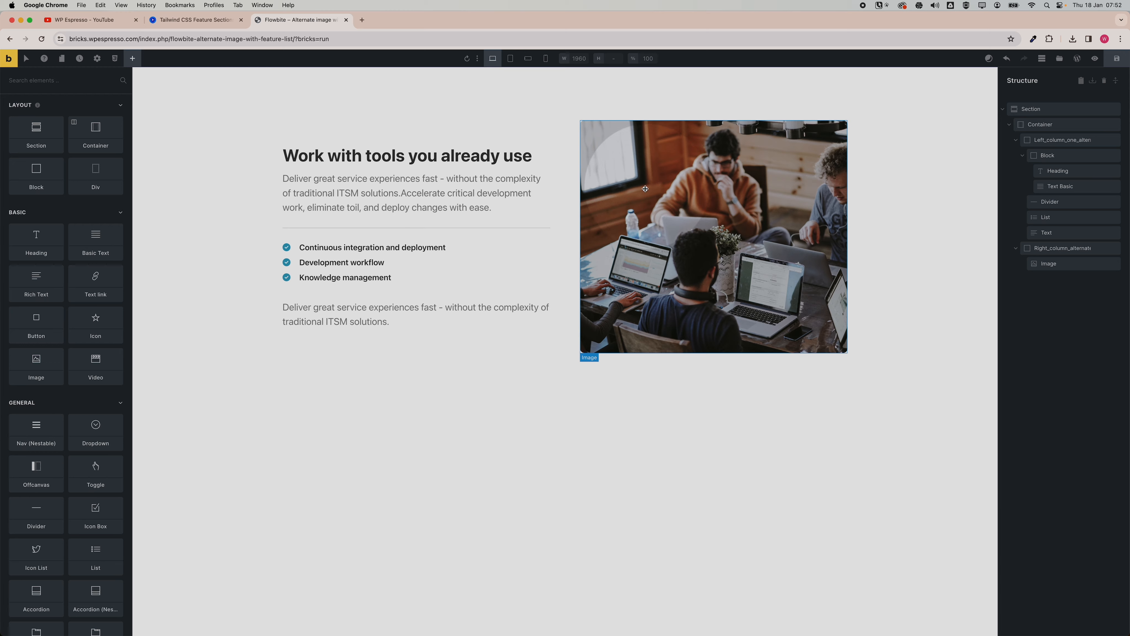
click(195, 20)
click(582, 132)
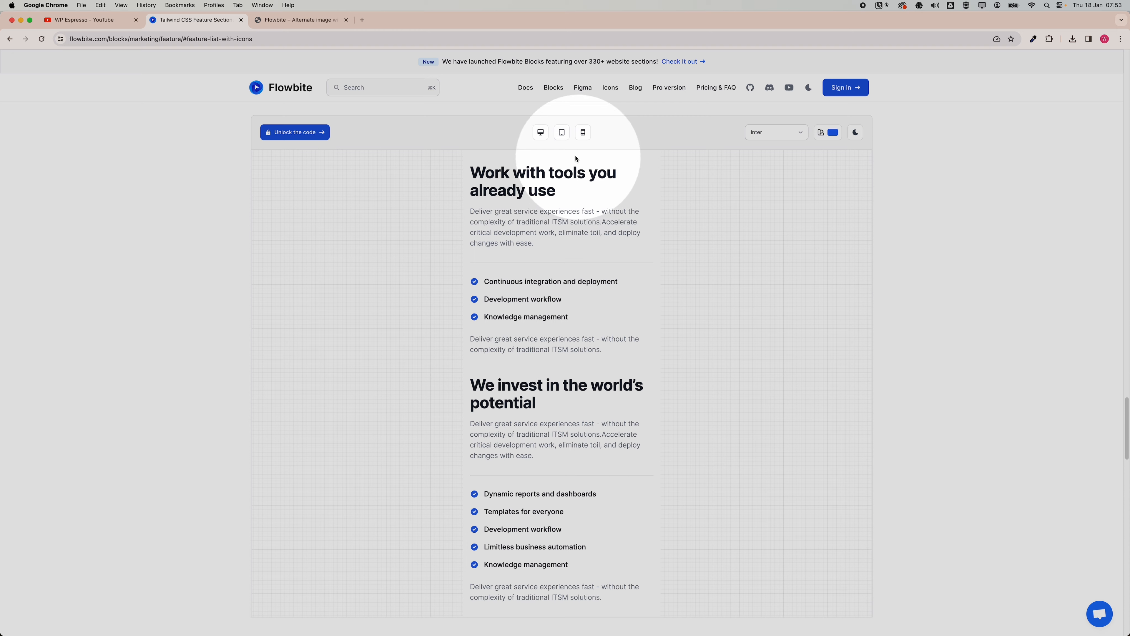
click(561, 133)
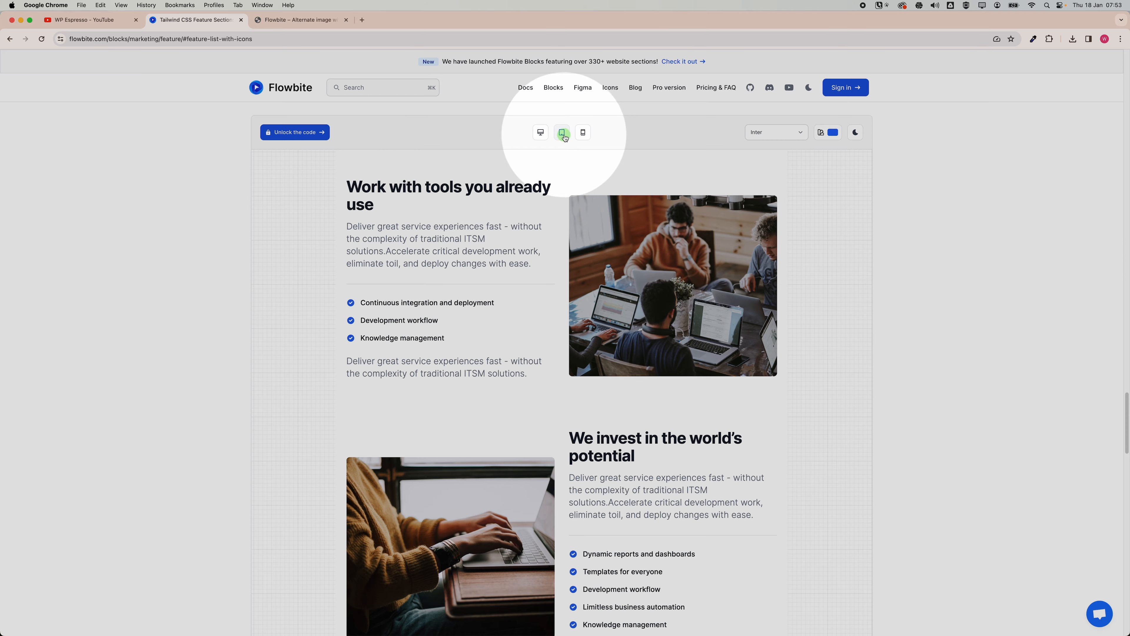
click(541, 133)
click(299, 20)
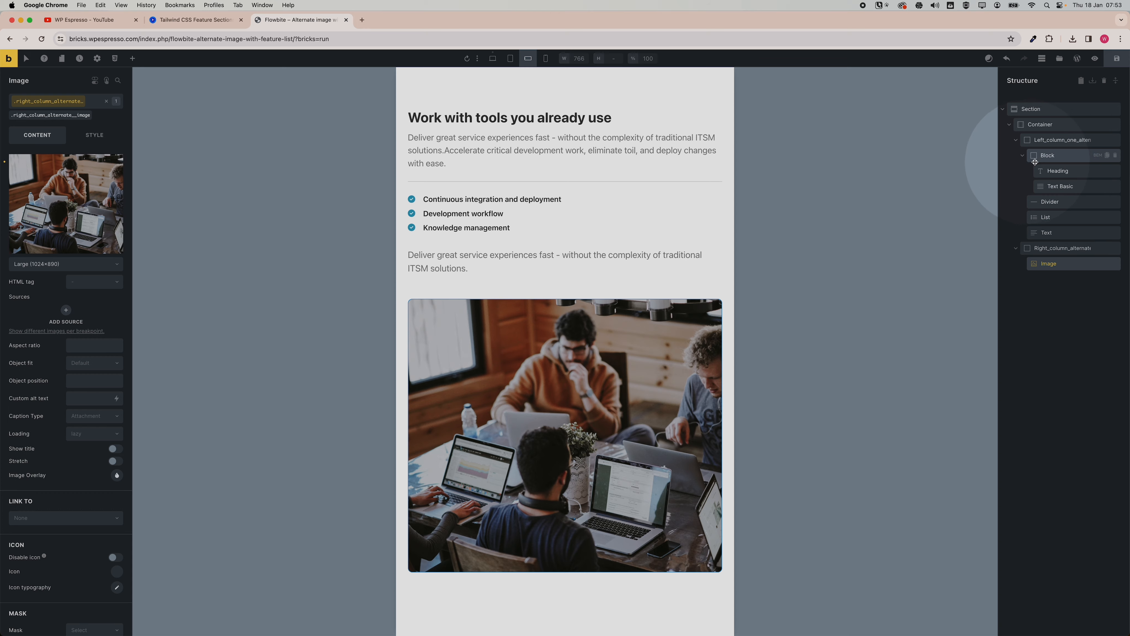
Set the left column's order to 2 at the tablet breakpoint so the image appears first.
click(1029, 141)
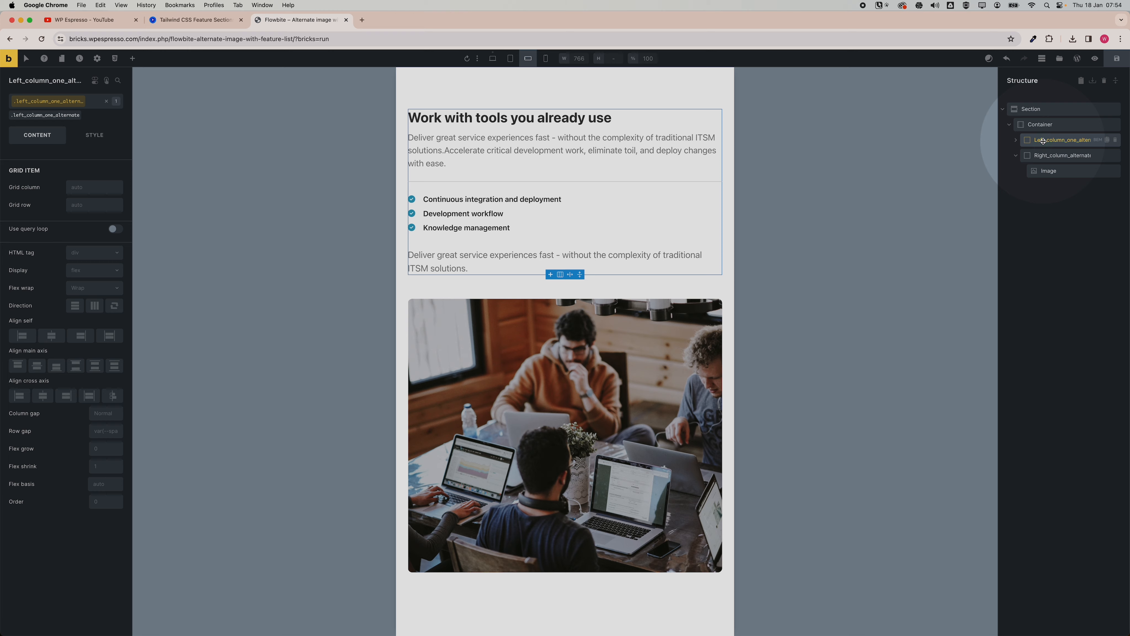
click(108, 506)
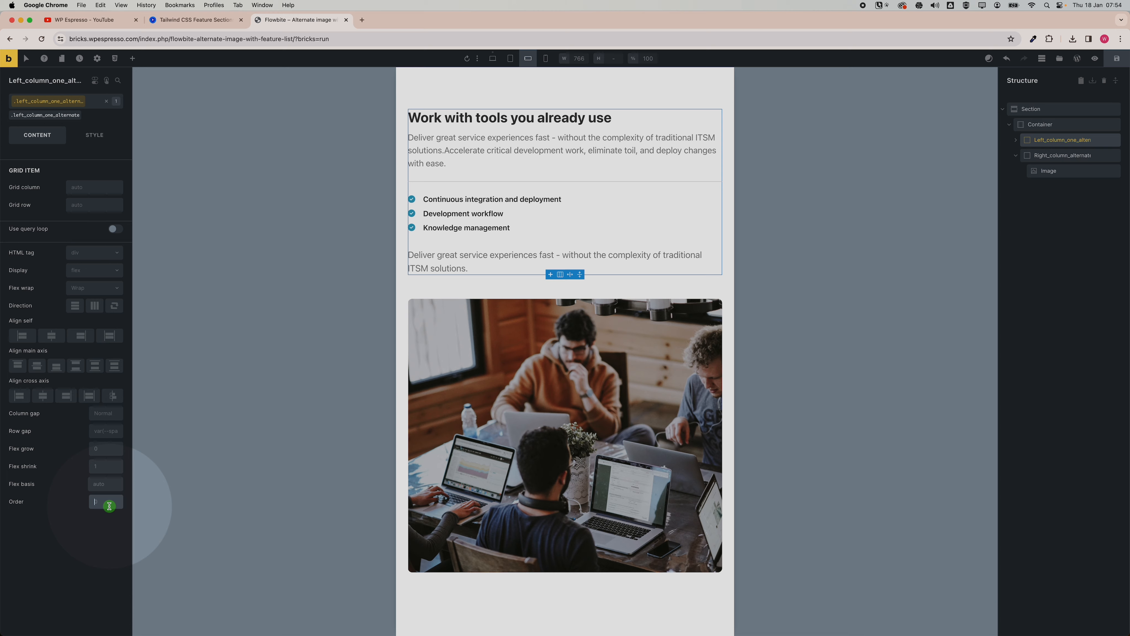
text(2)
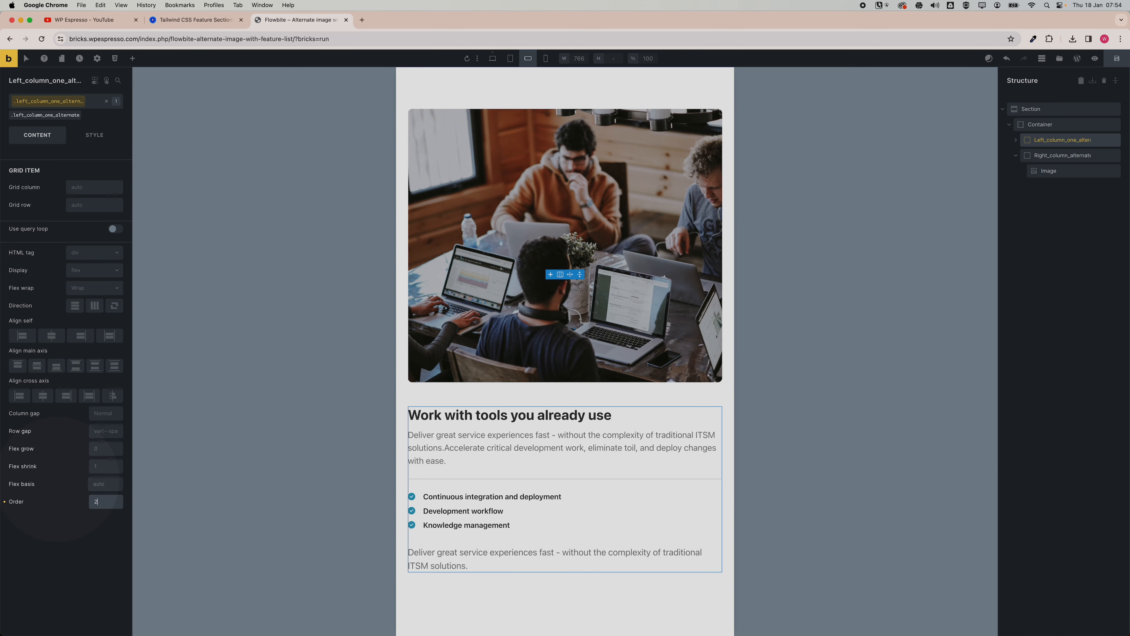
Return to the desktop view and duplicate the feature section.
key(BackSpace)
click(492, 58)
click(1003, 109)
click(1107, 109)
In the duplicated section, move the image column above the text column so the image sits first.
click(1037, 127)
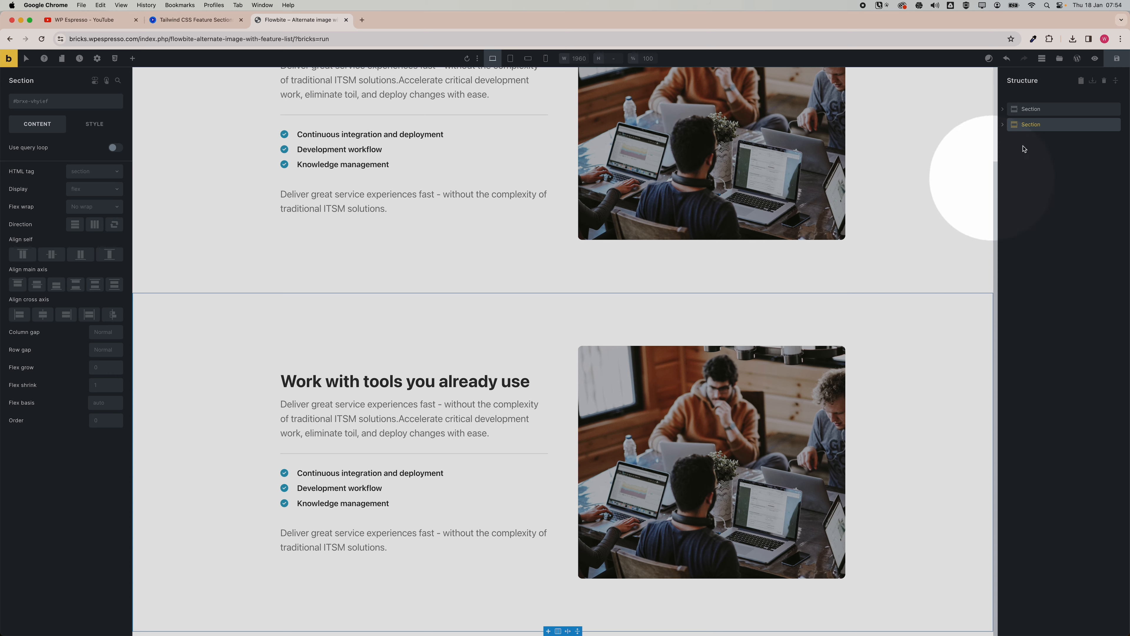
click(1005, 126)
click(1009, 140)
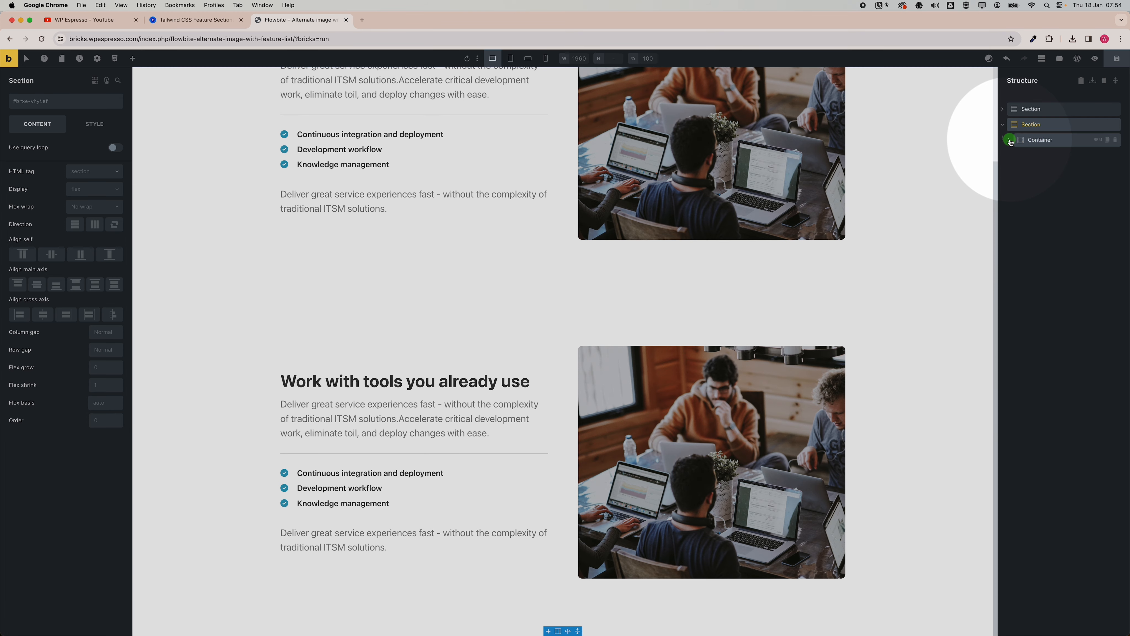
click(1034, 155)
click(1041, 170)
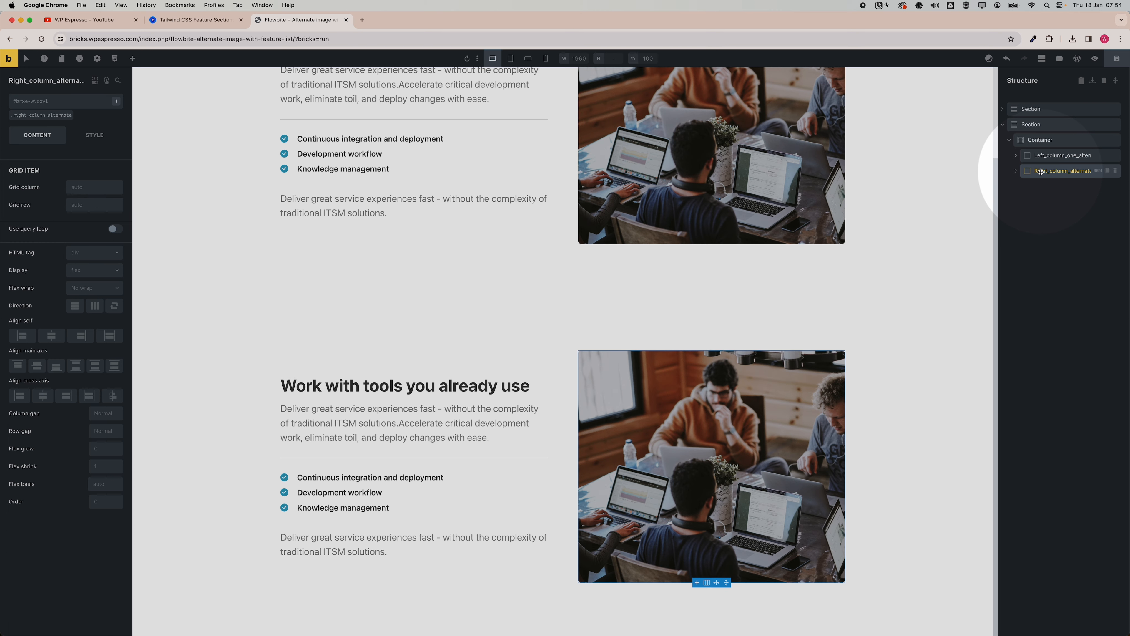
drag(1041, 171, 1038, 149)
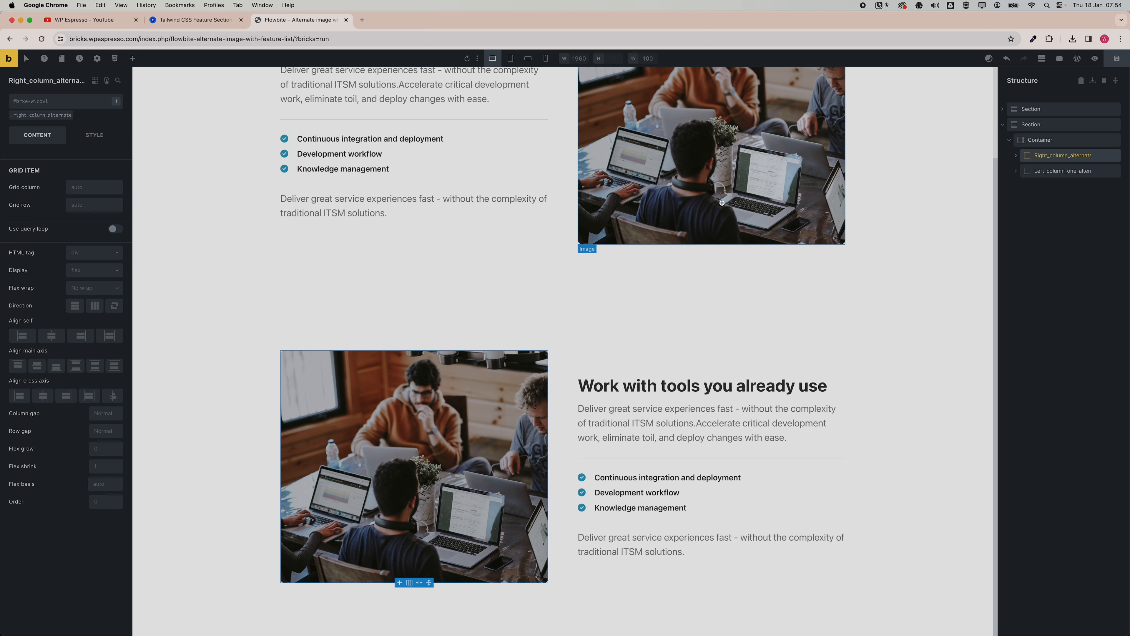
Add a new class section_alternate_image_spacing to the first section.
scroll(941, 269, up, 3)
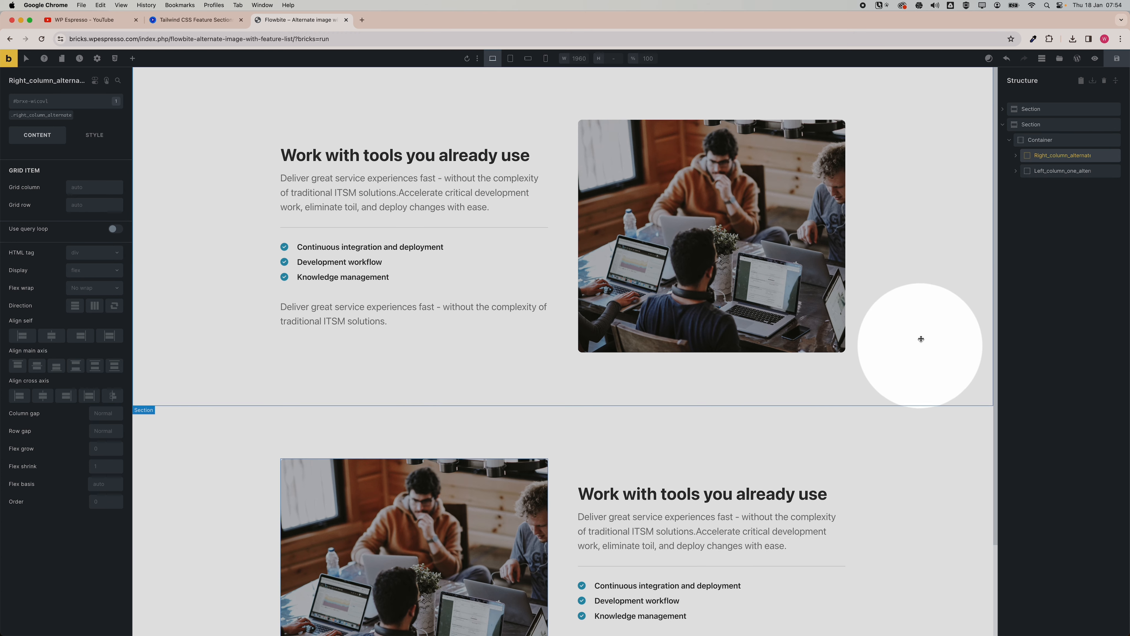
click(1004, 126)
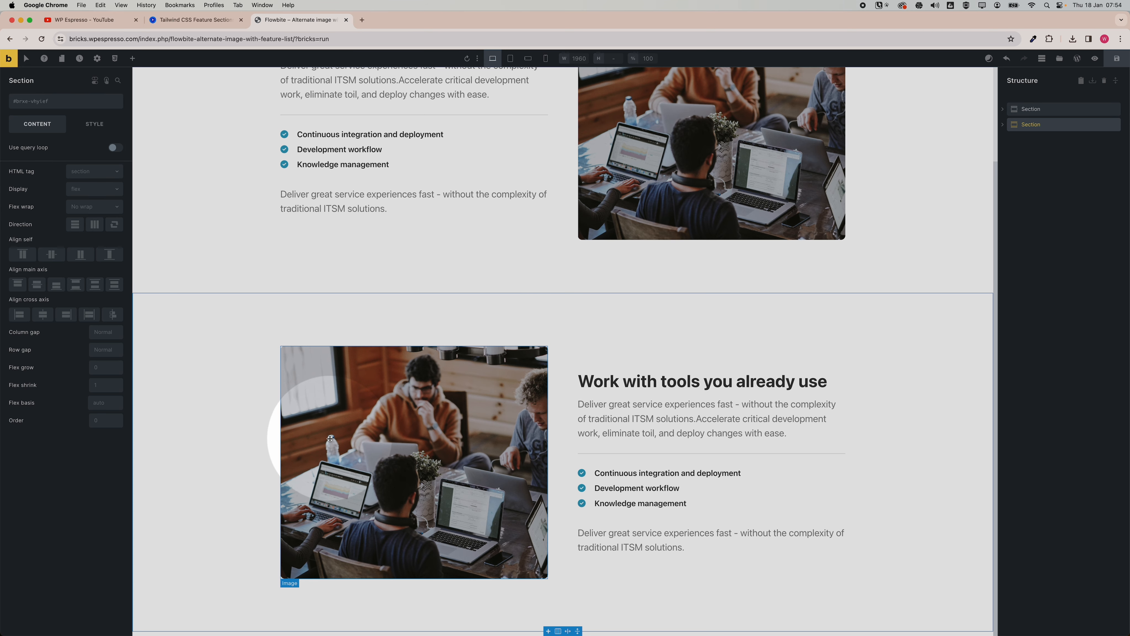
scroll(830, 274, up, 1)
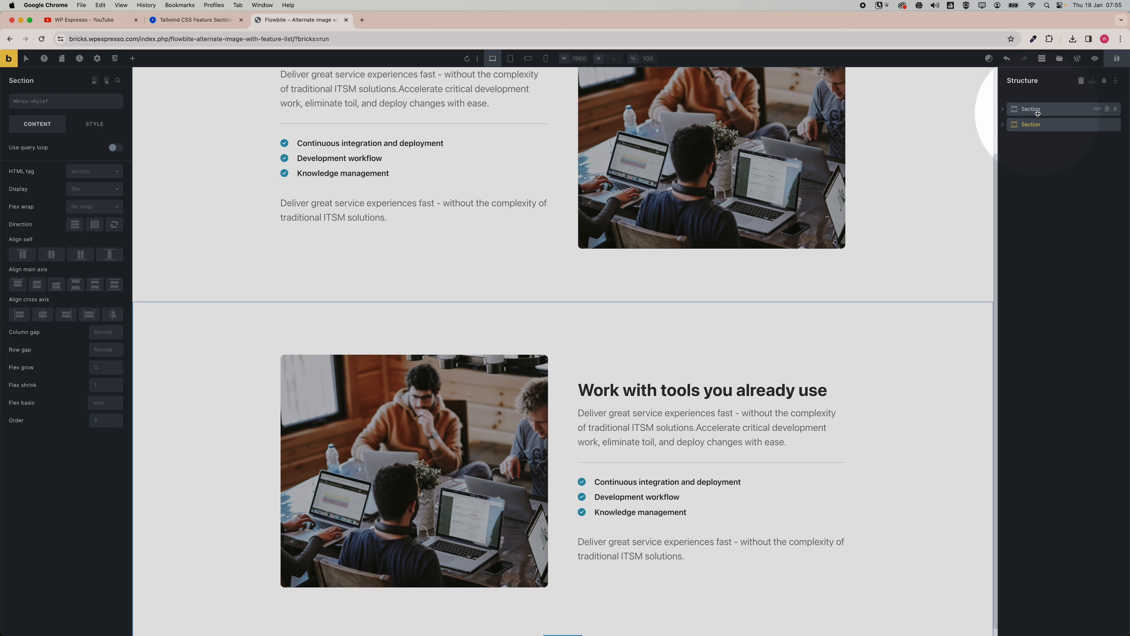
click(1037, 112)
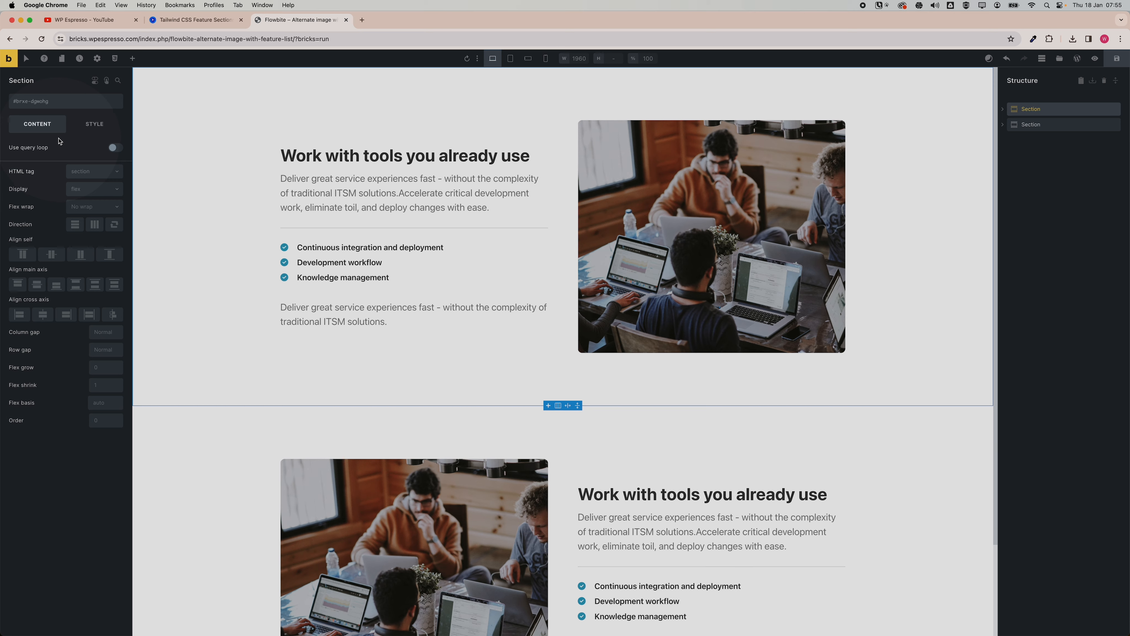
click(59, 106)
text(.section_altern)
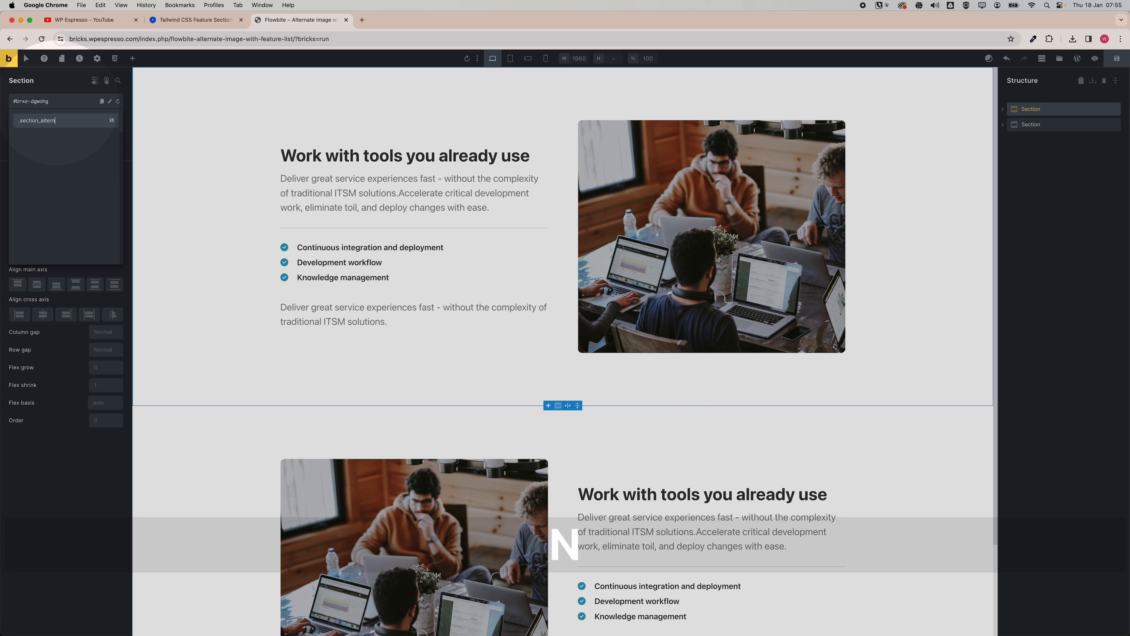
text(ate_)
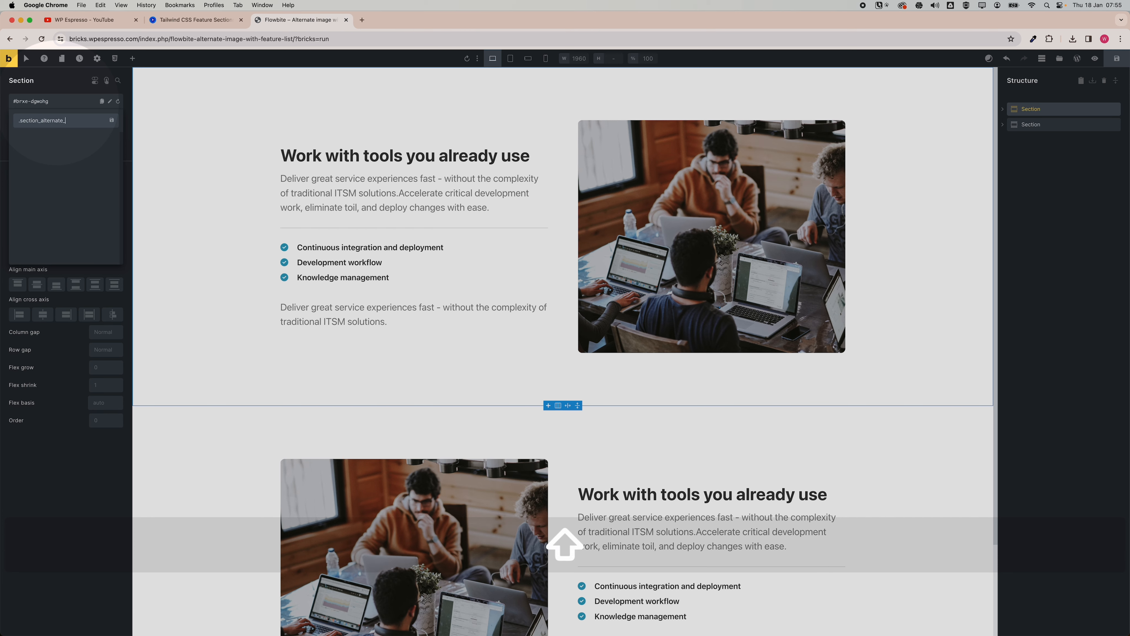
text(ima)
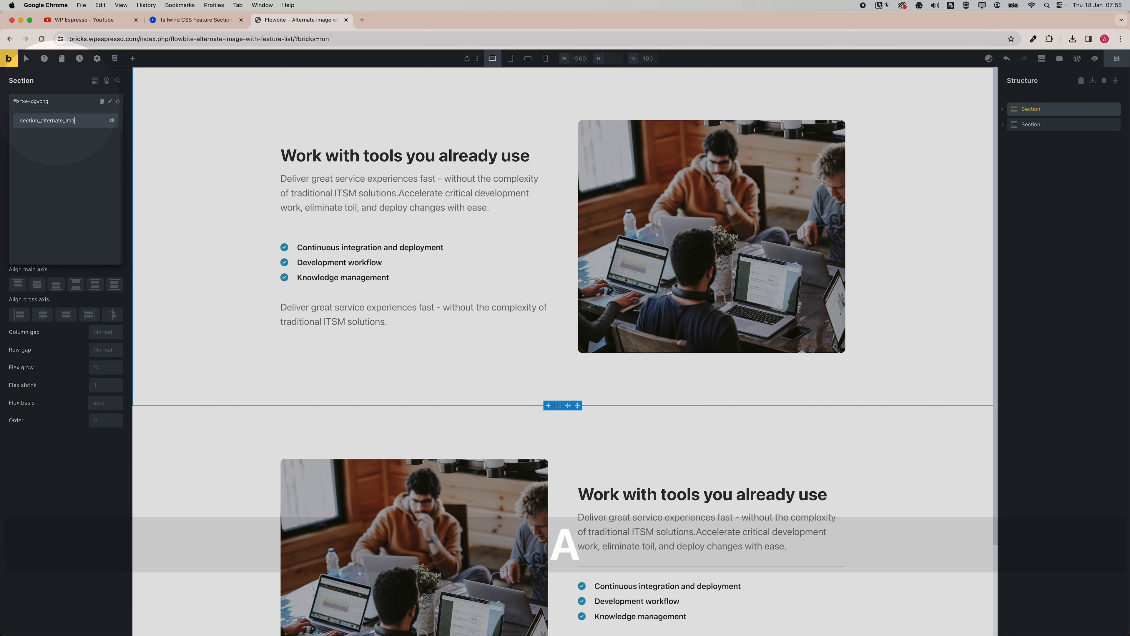
text(ge_spacing)
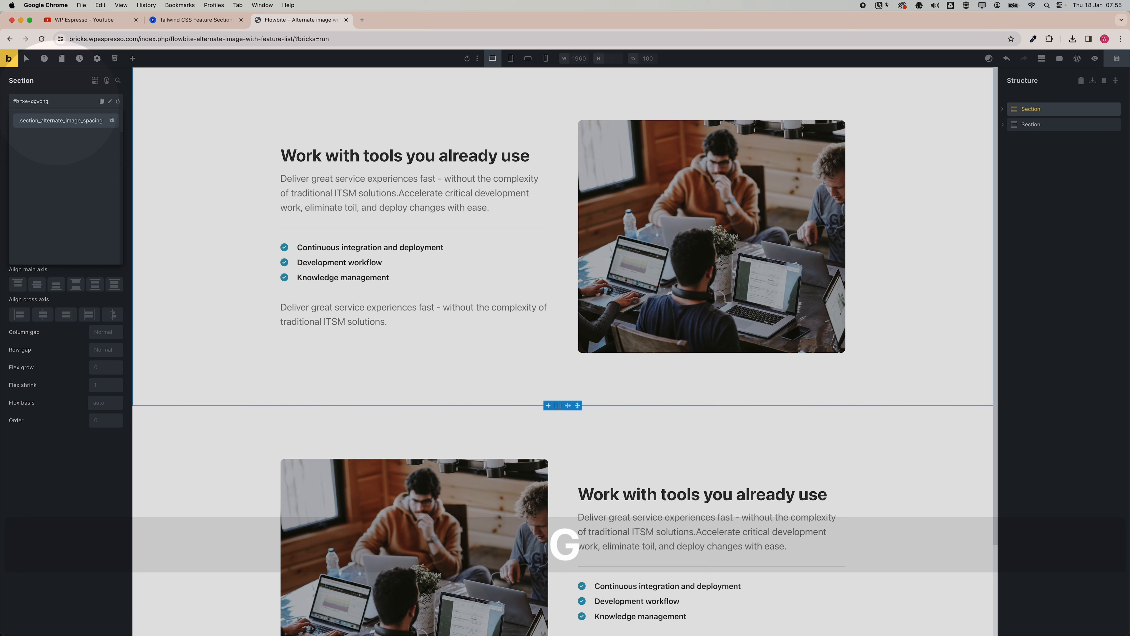
key(Return)
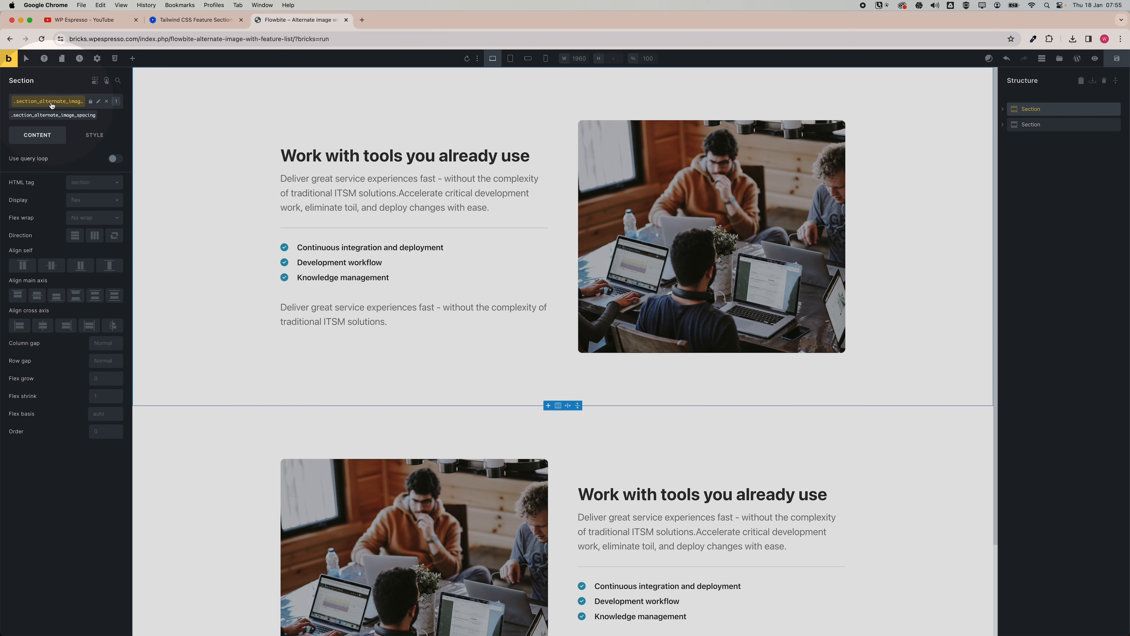
Set the class's padding on all sides to var(--space-s).
click(91, 139)
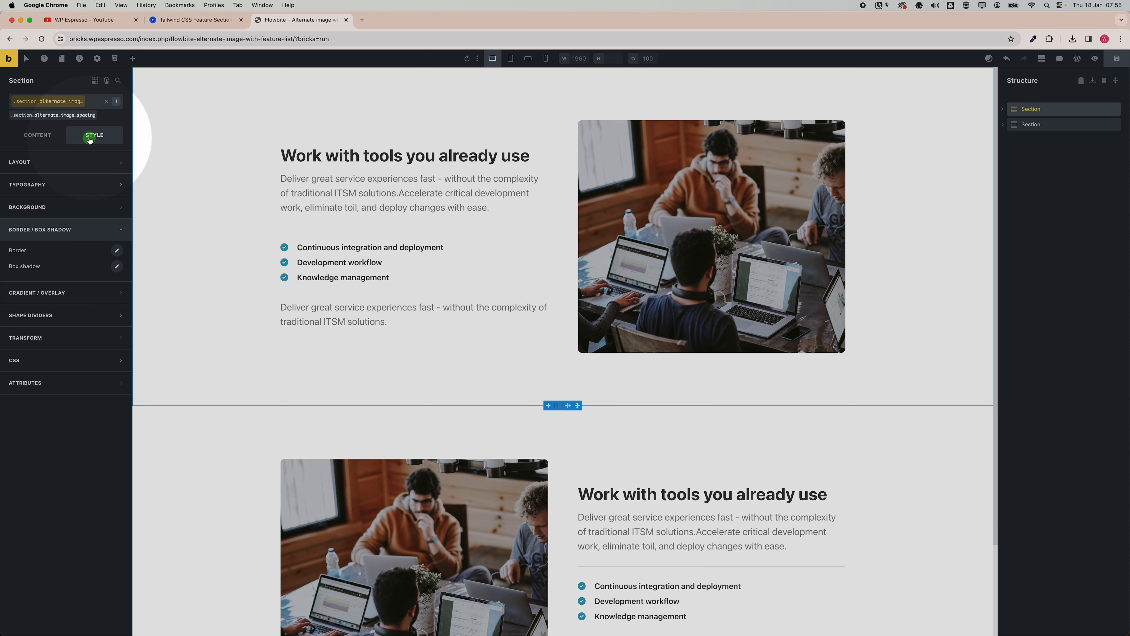
click(87, 160)
click(66, 271)
text(var(--space-s))
click(117, 259)
click(117, 259)
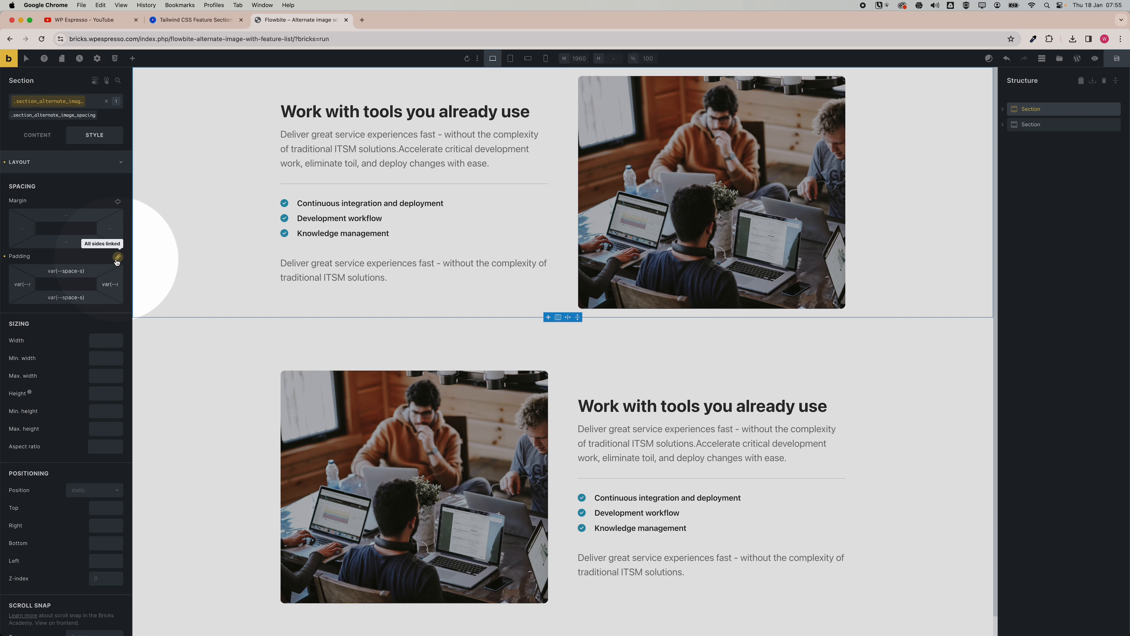
Copy the section_alternate_image_spacing class name and apply the class to the second section.
click(36, 119)
right_click(36, 116)
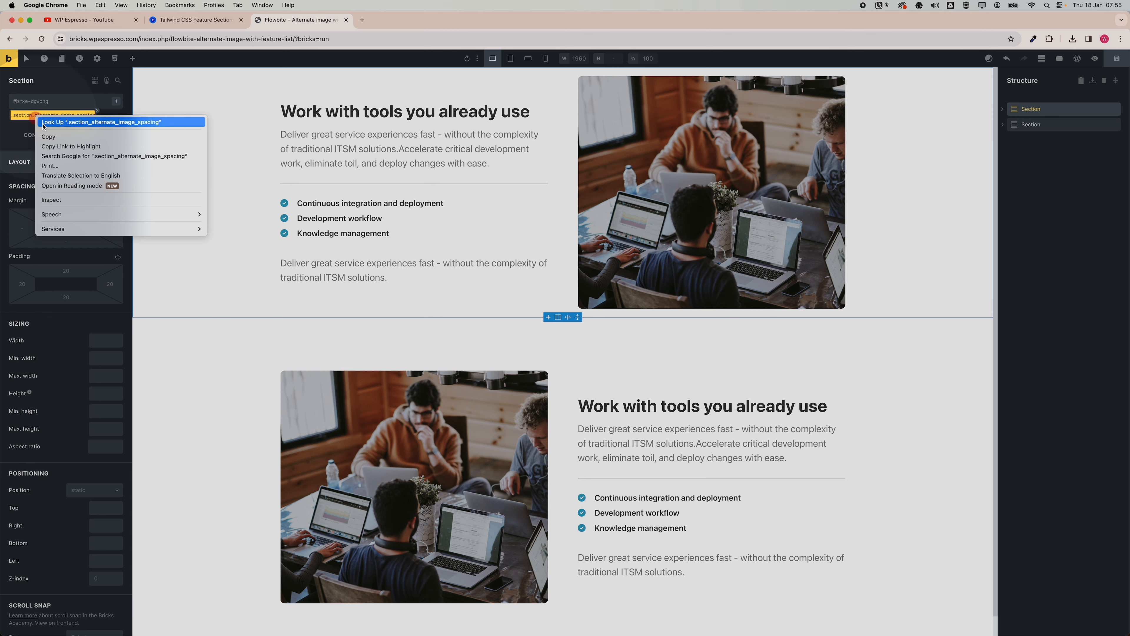
click(52, 137)
click(1037, 125)
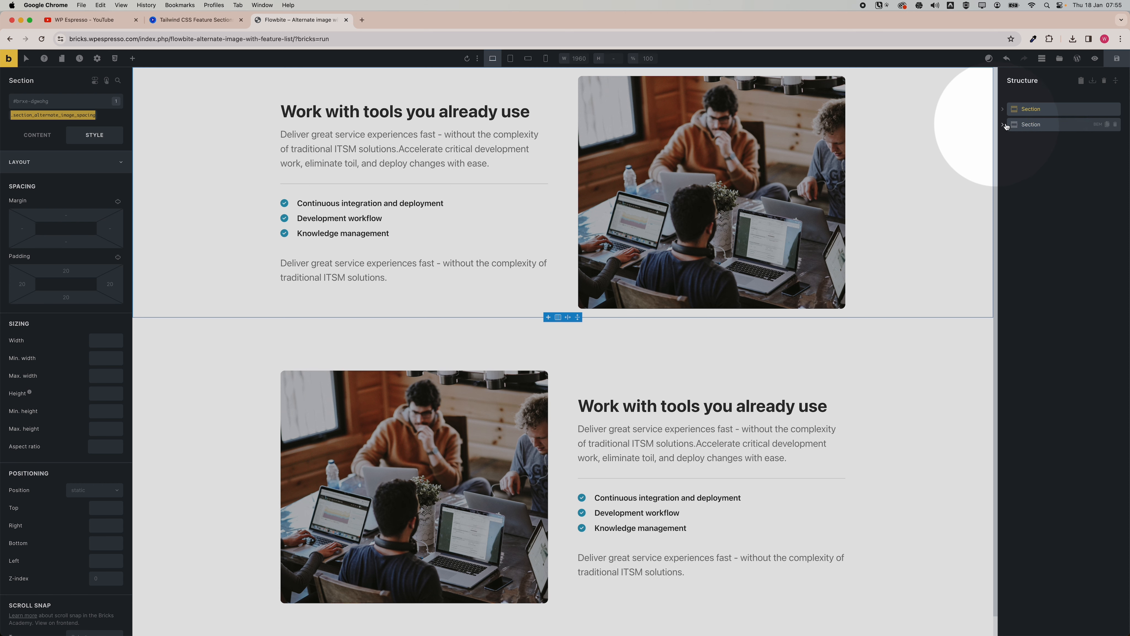
scroll(829, 182, down, 1)
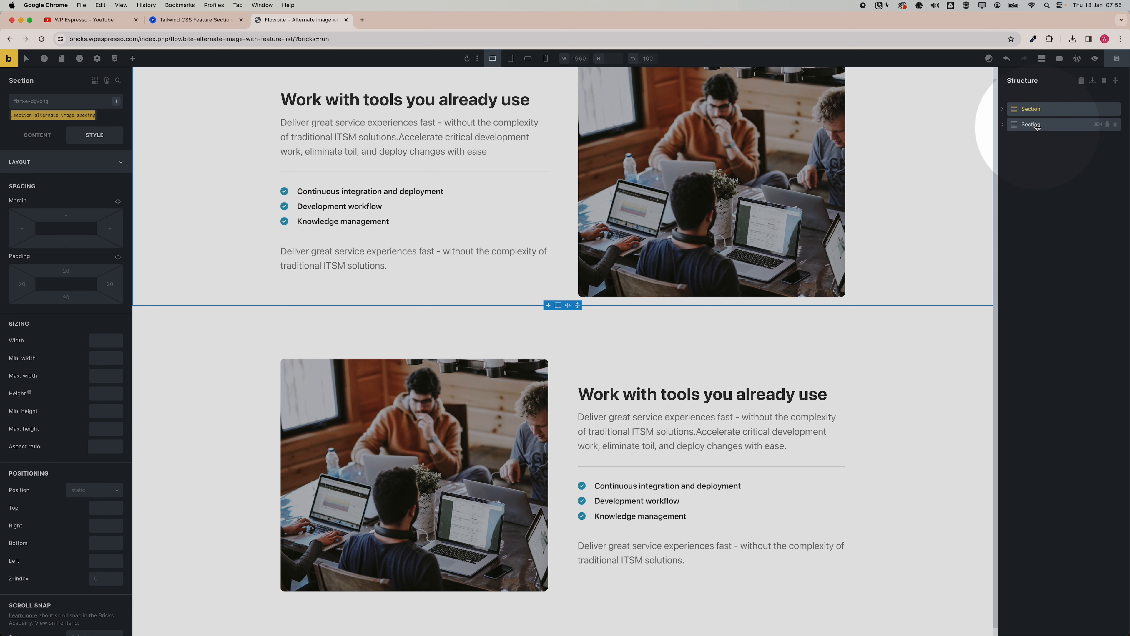
click(1037, 127)
click(51, 103)
click(52, 151)
Preview both sections at tablet and mobile landscape widths.
click(132, 58)
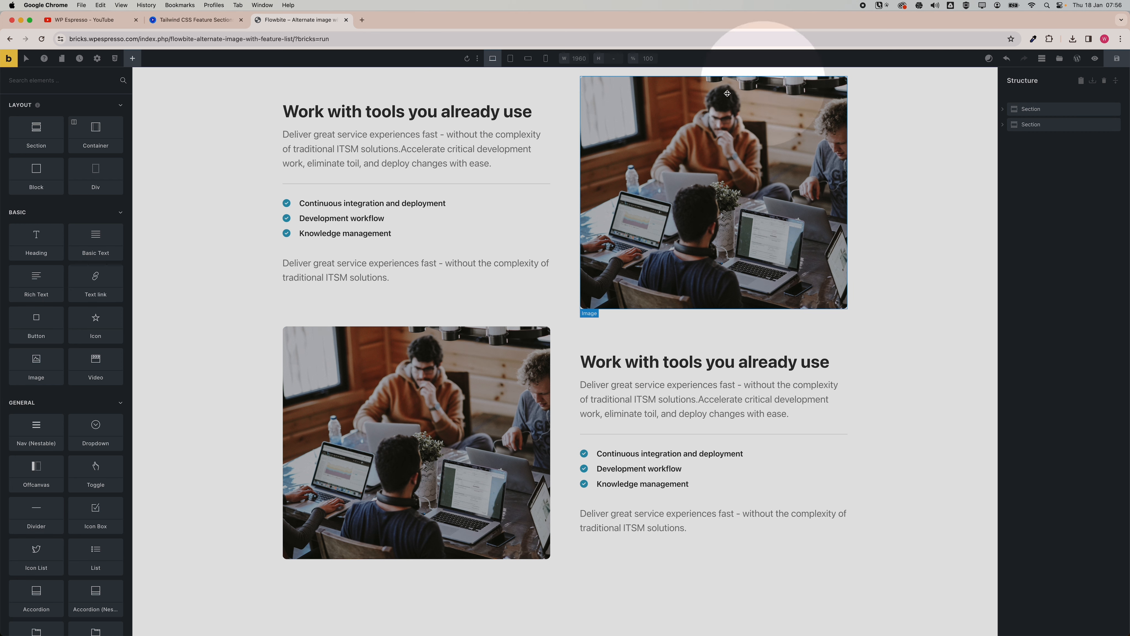
click(511, 60)
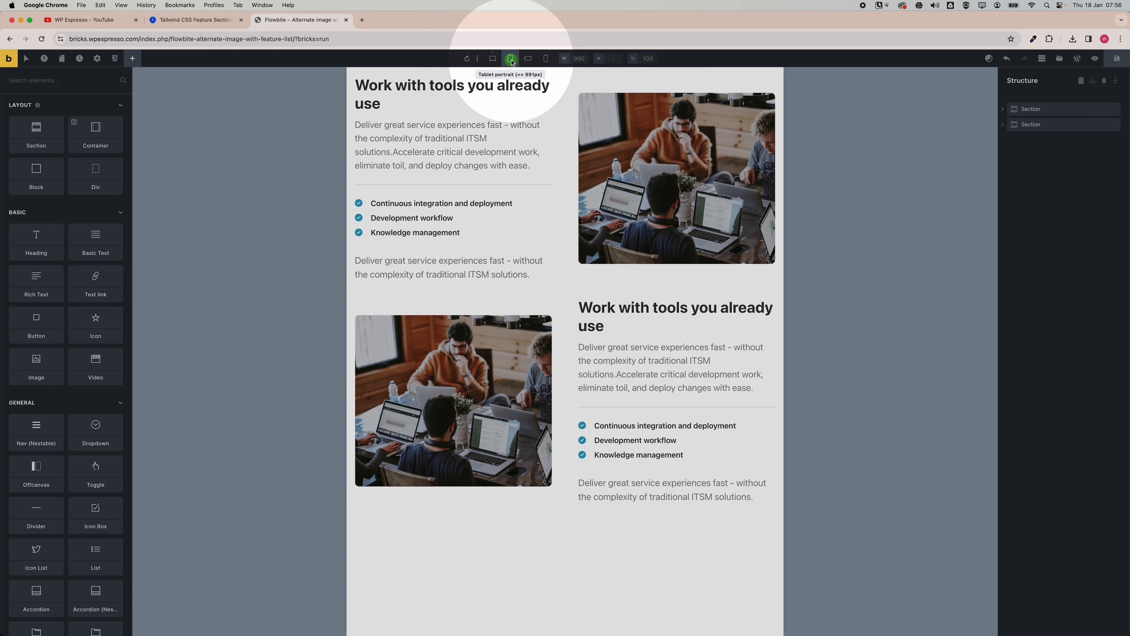
click(527, 59)
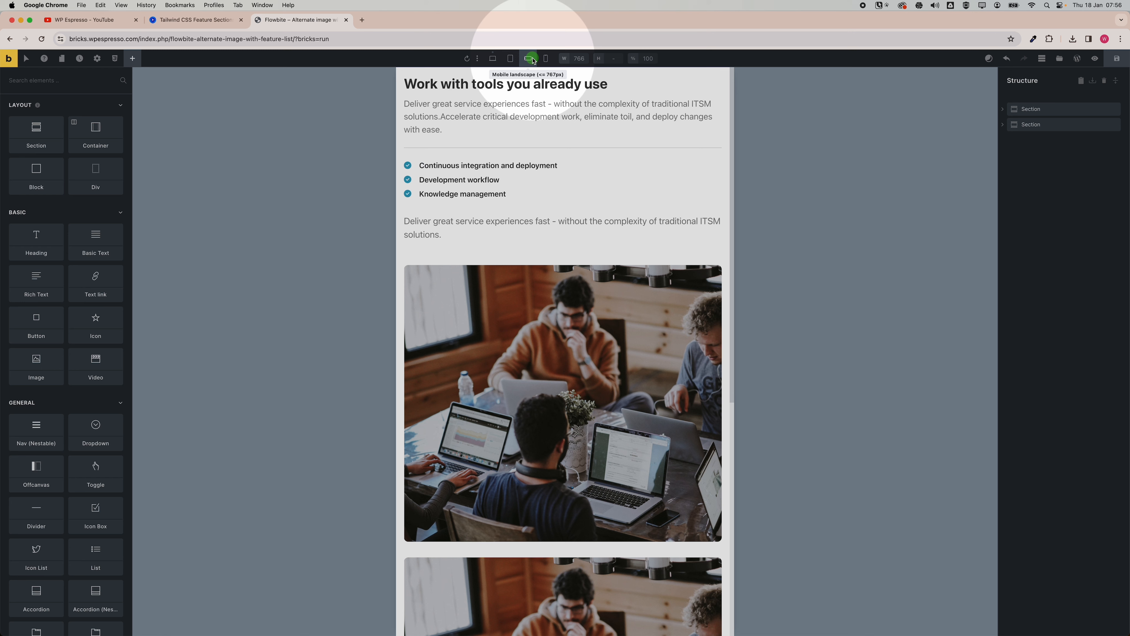
scroll(526, 244, down, 3)
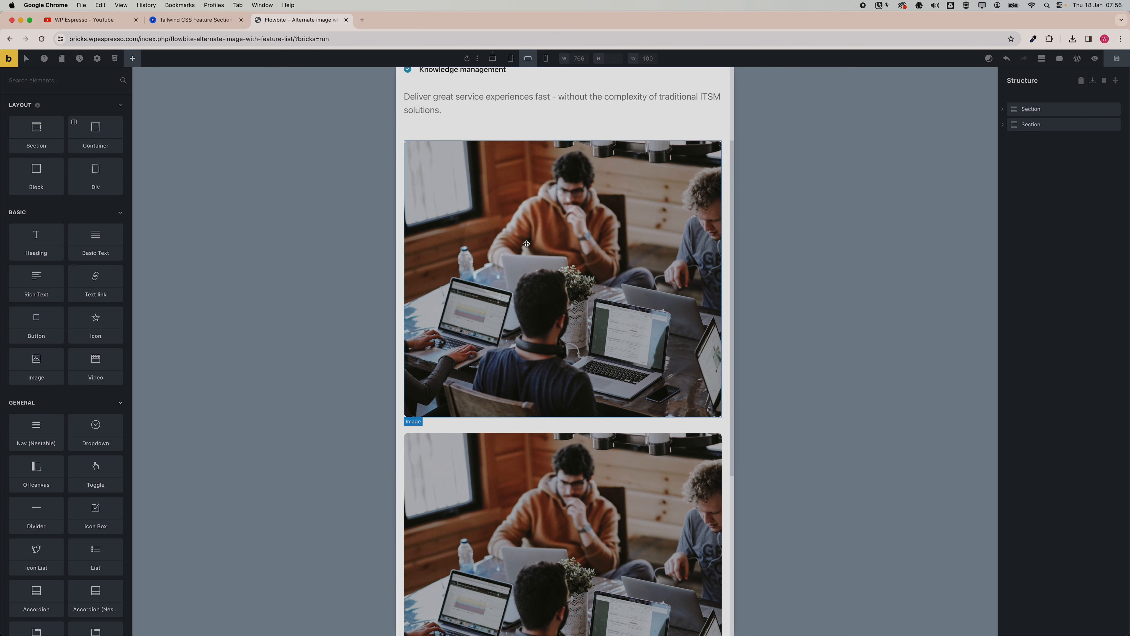
scroll(526, 243, down, 5)
scroll(597, 334, up, 3)
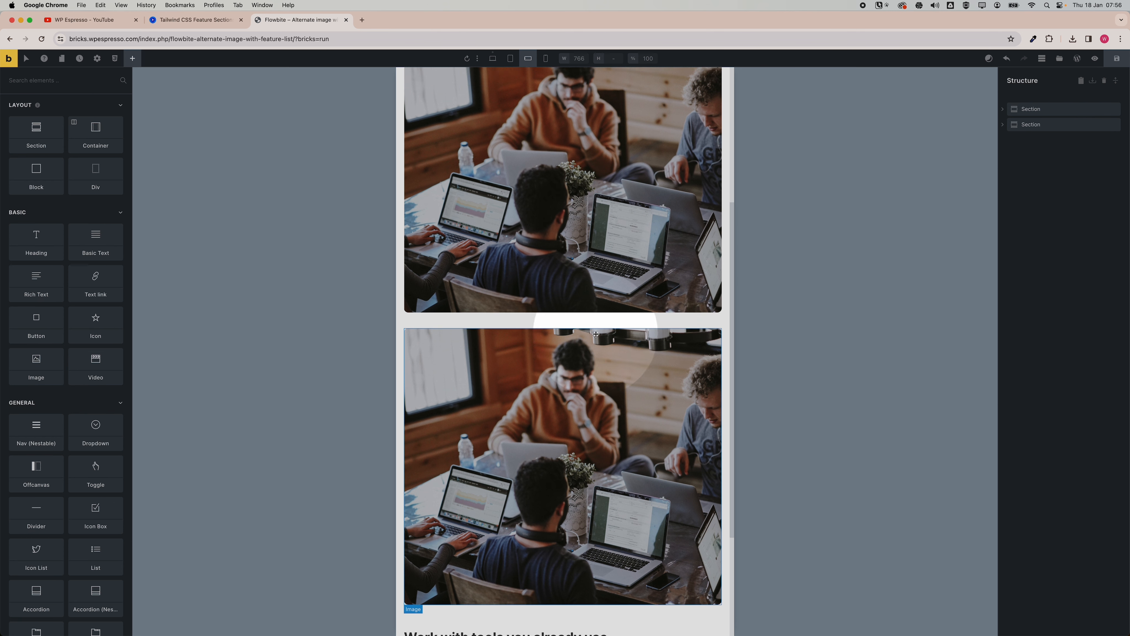
scroll(596, 333, down, 3)
Set the second section's image column order to 2 at the mobile landscape breakpoint.
click(1003, 126)
click(1062, 155)
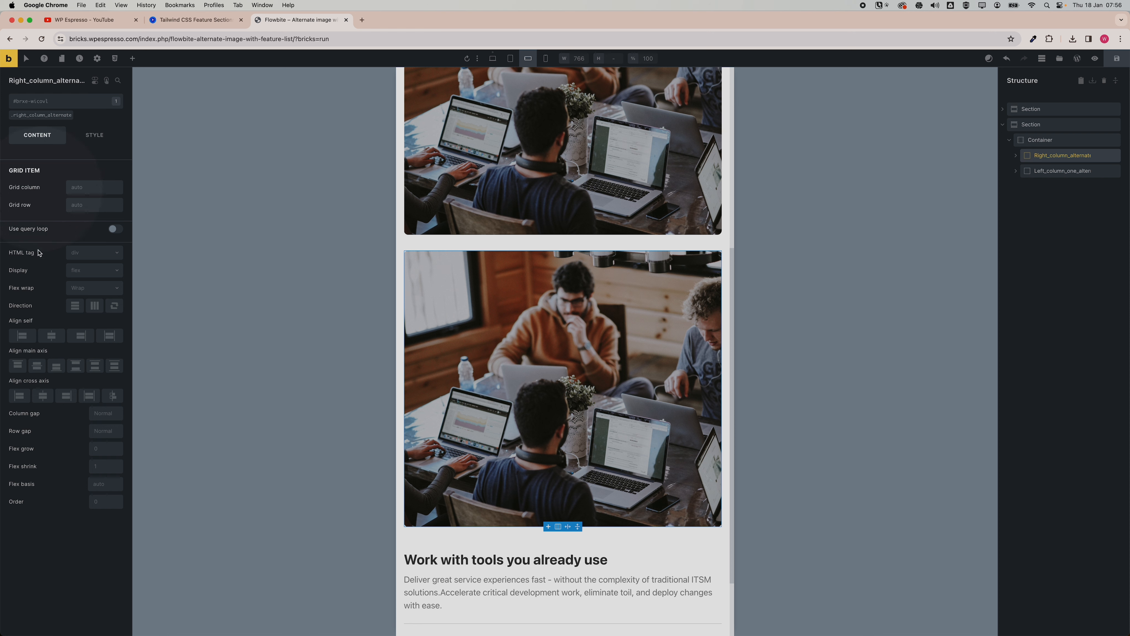
click(116, 498)
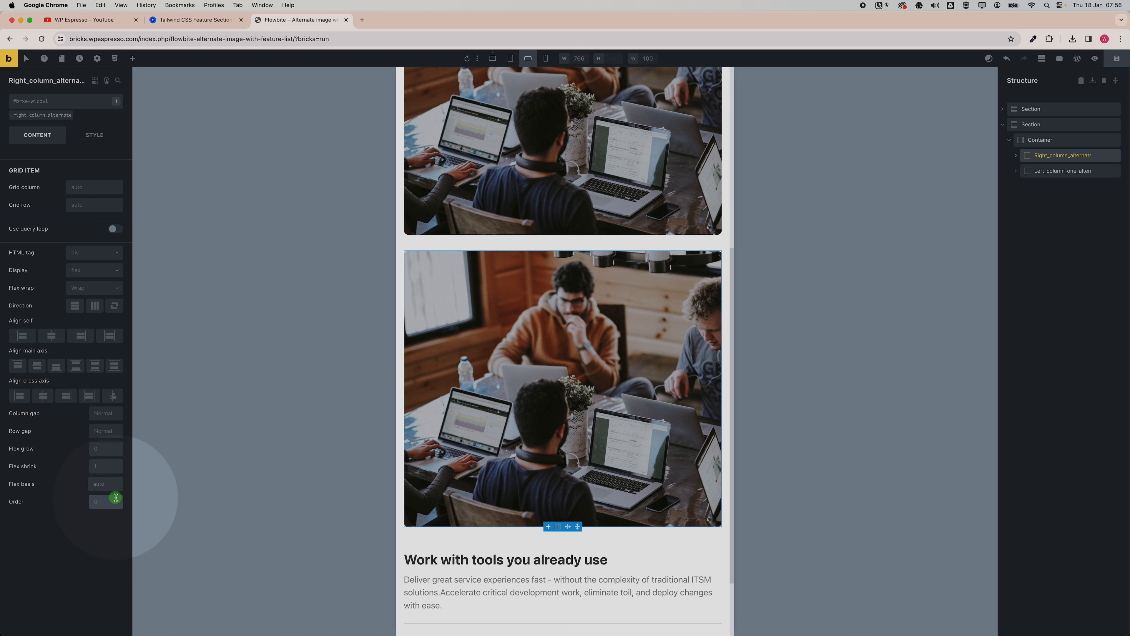
text(2)
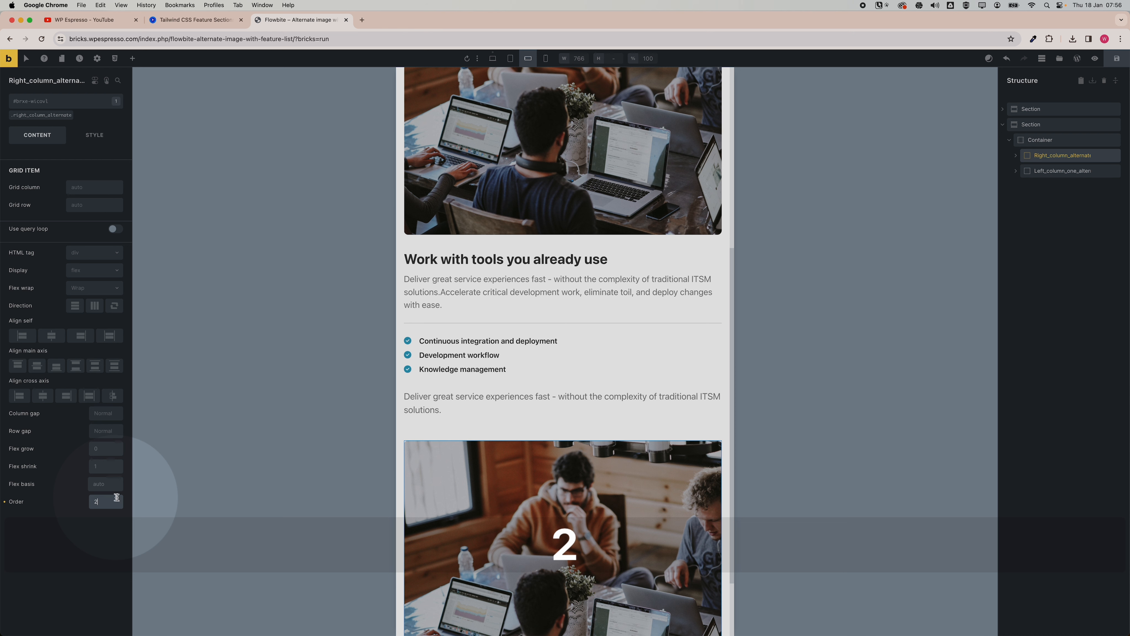
Check the layout at desktop width, open the page on the frontend and inspect the sections' markup and styles.
click(132, 58)
click(510, 59)
click(493, 59)
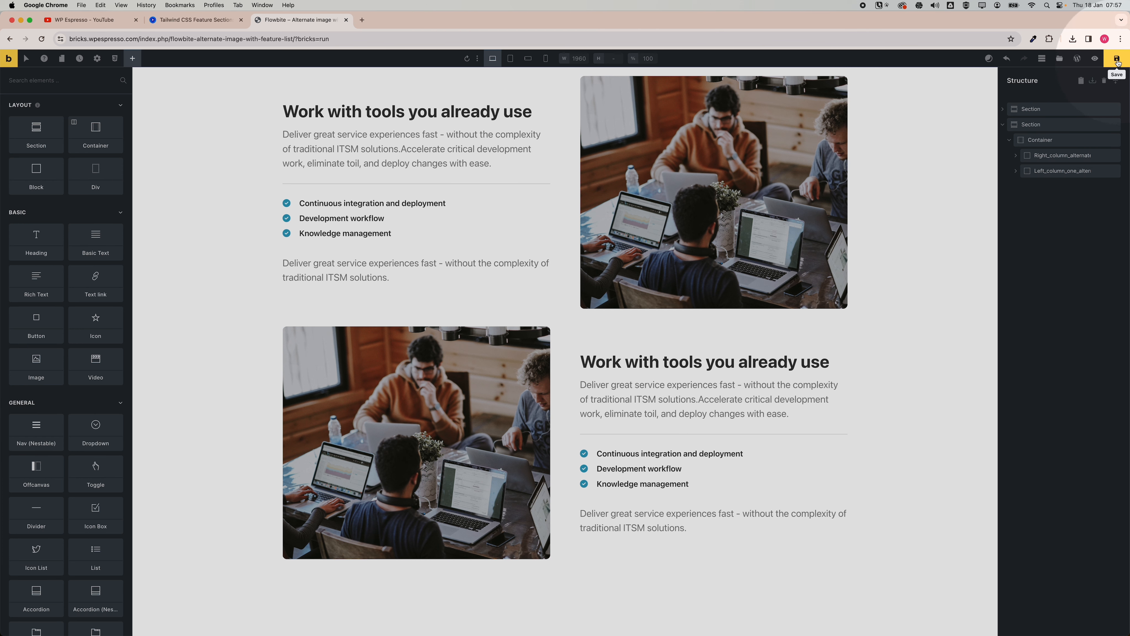
click(1095, 58)
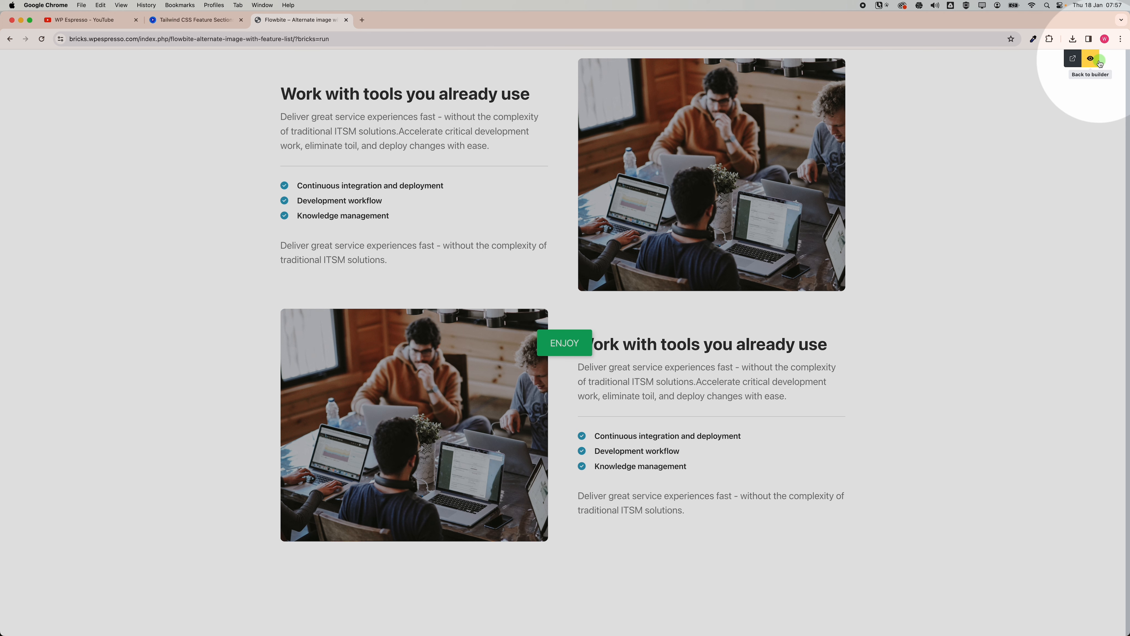
click(1073, 64)
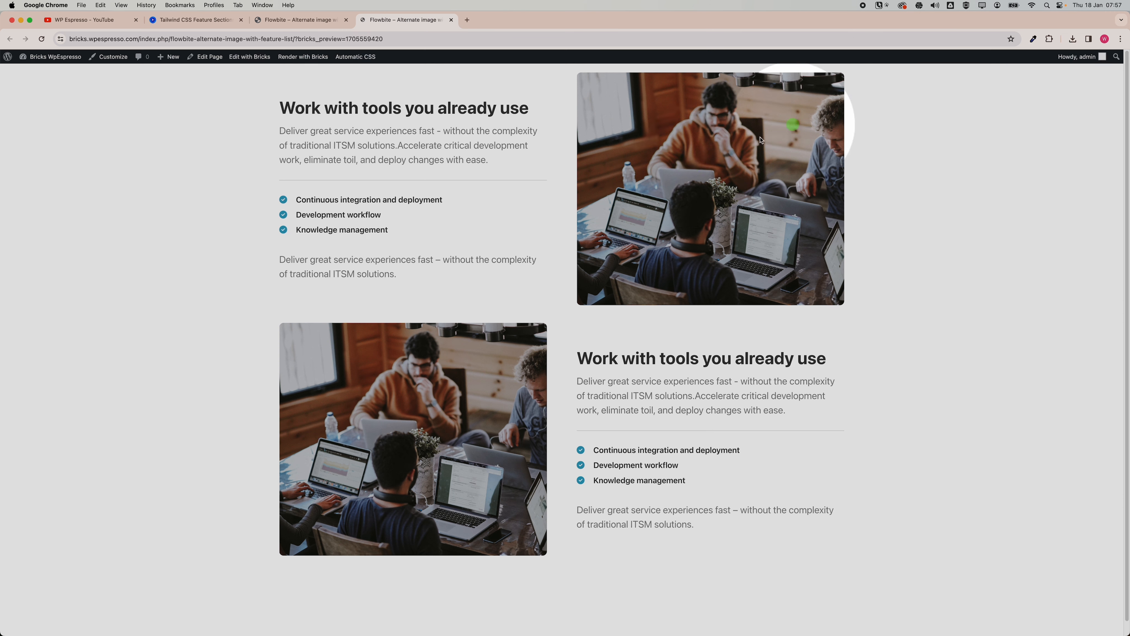
right_click(959, 296)
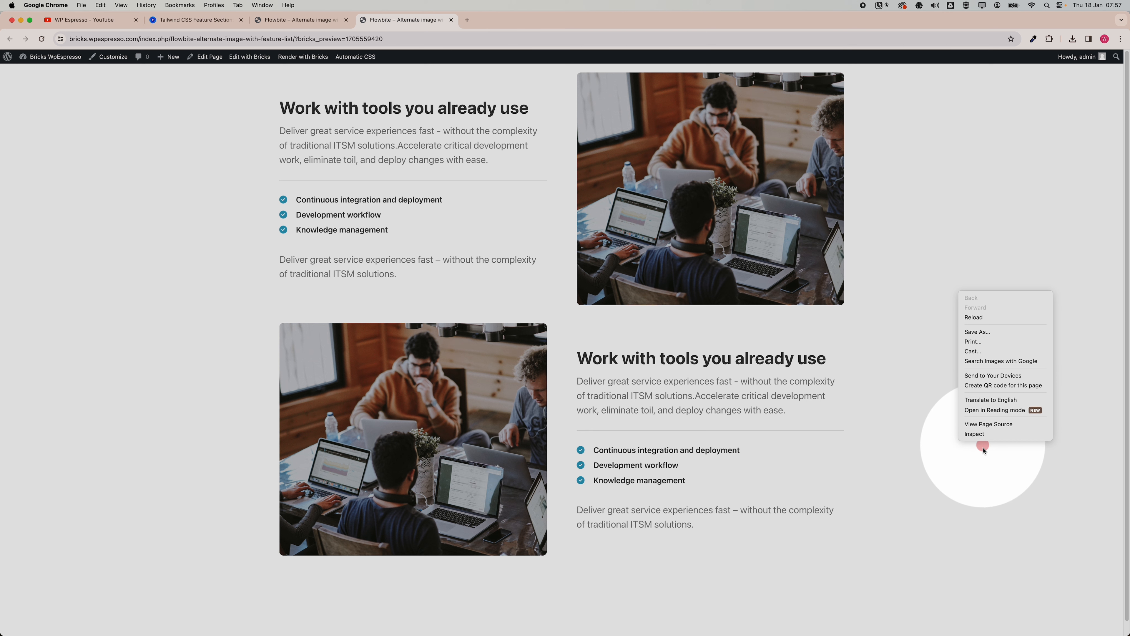
click(975, 434)
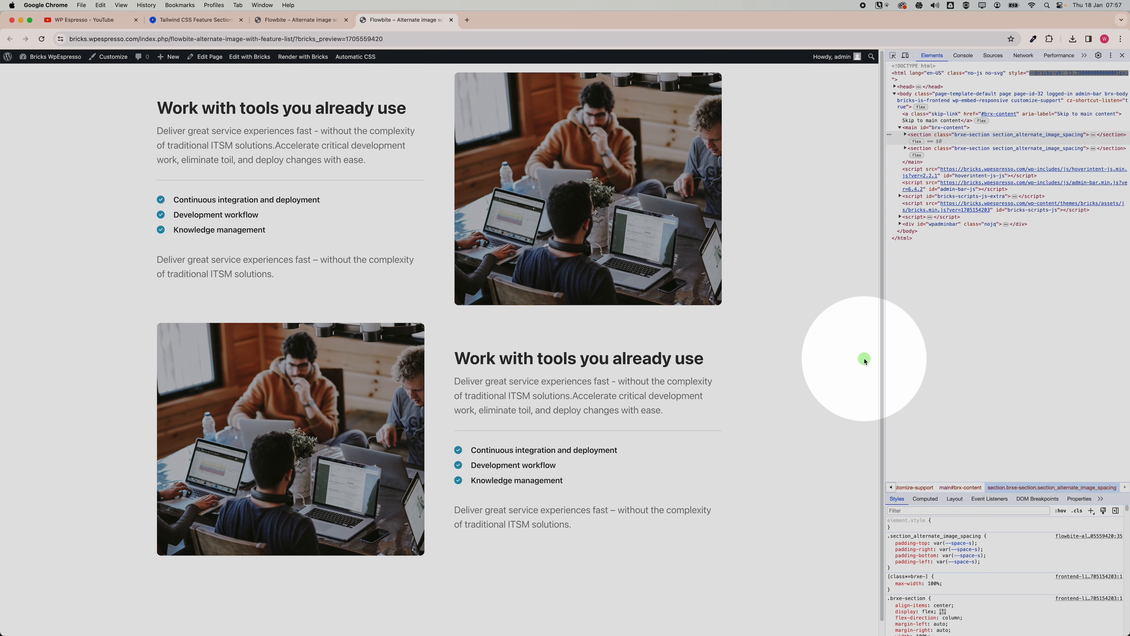